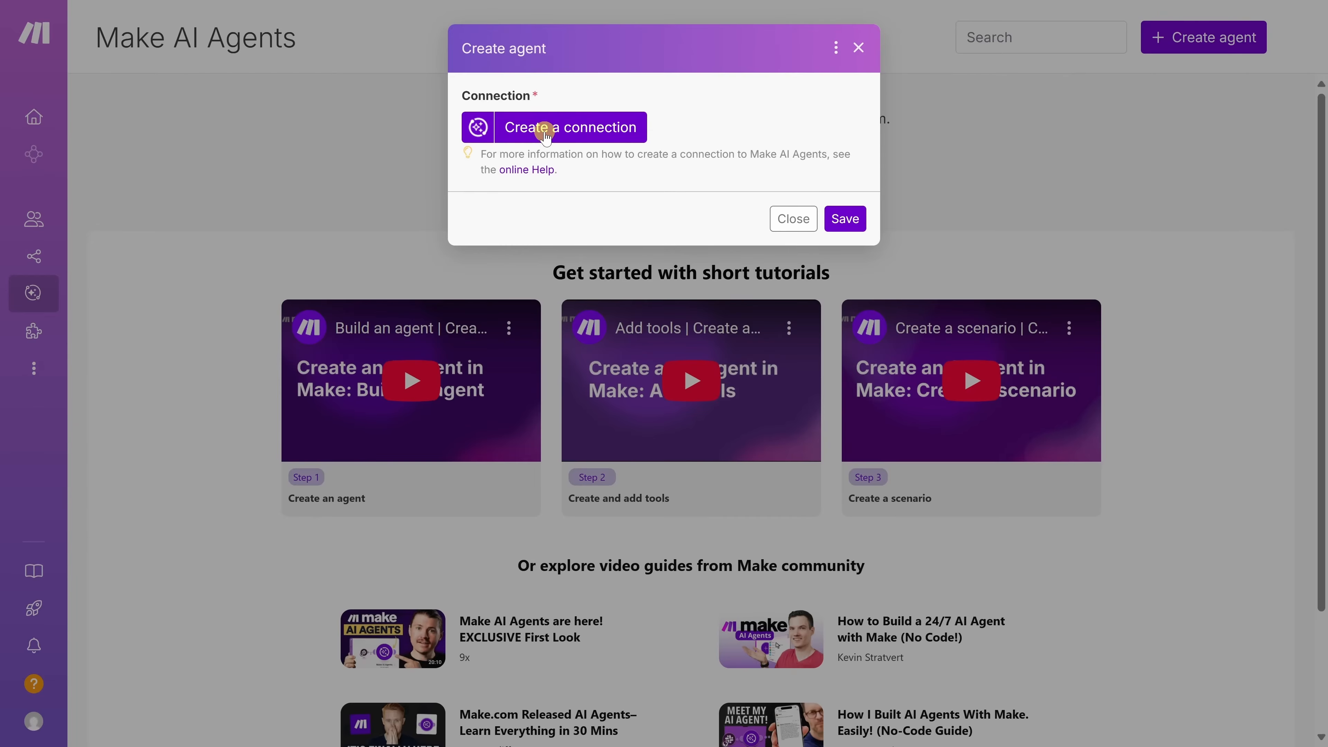
Create a connection for the agent using Make's AI Provider, keeping the default connection name
left_click(546, 135)
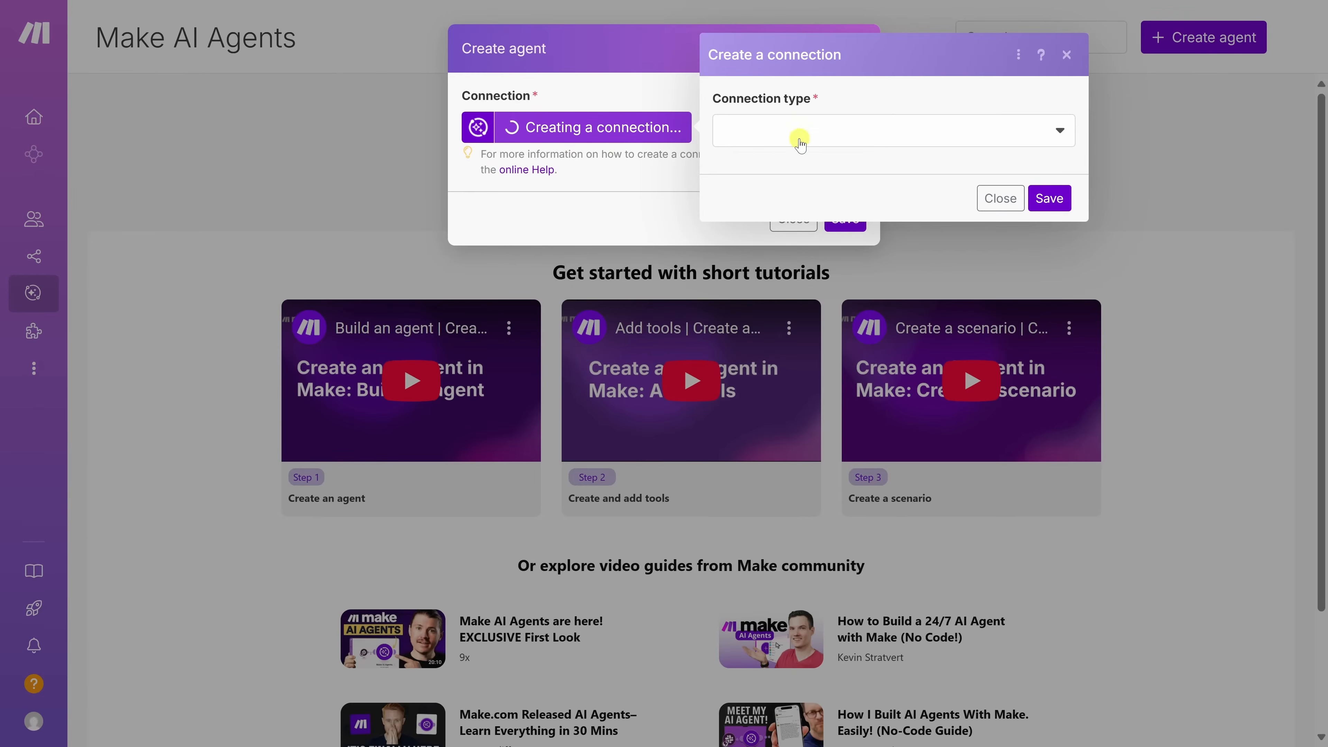
left_click(801, 140)
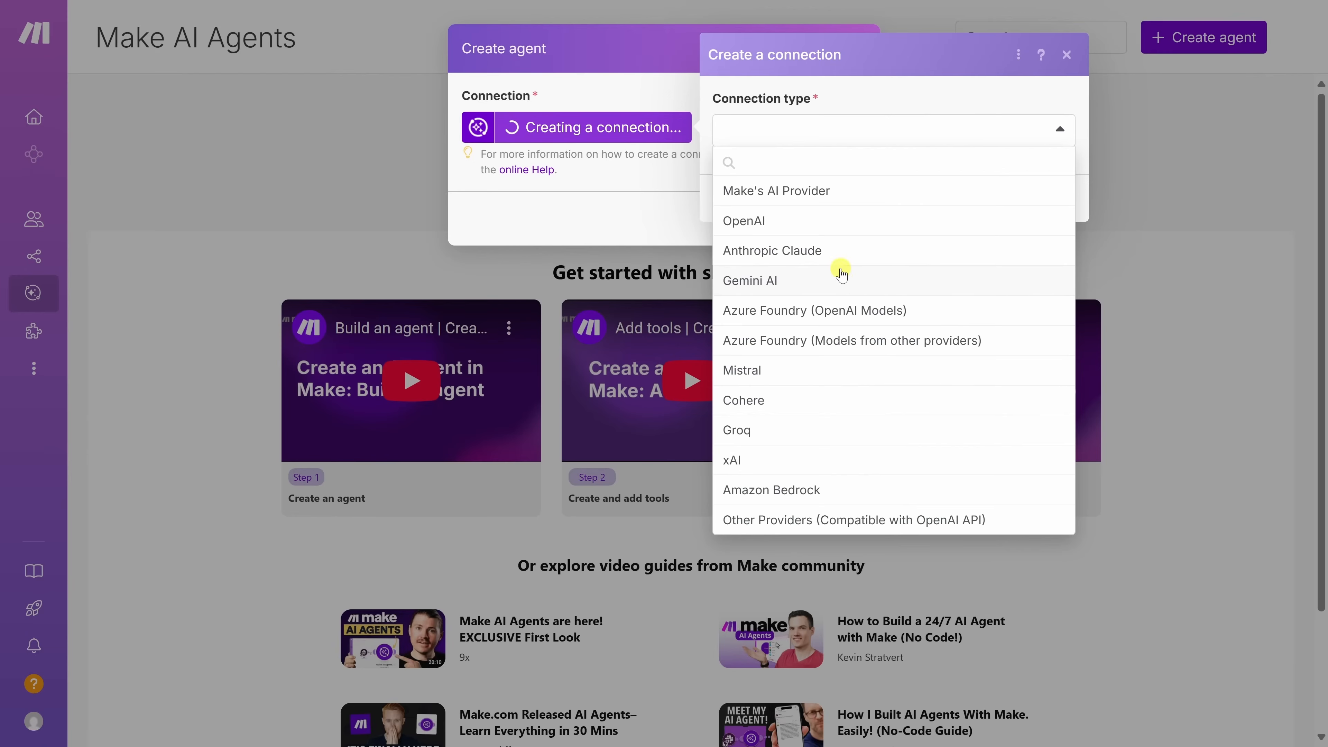
left_click(796, 193)
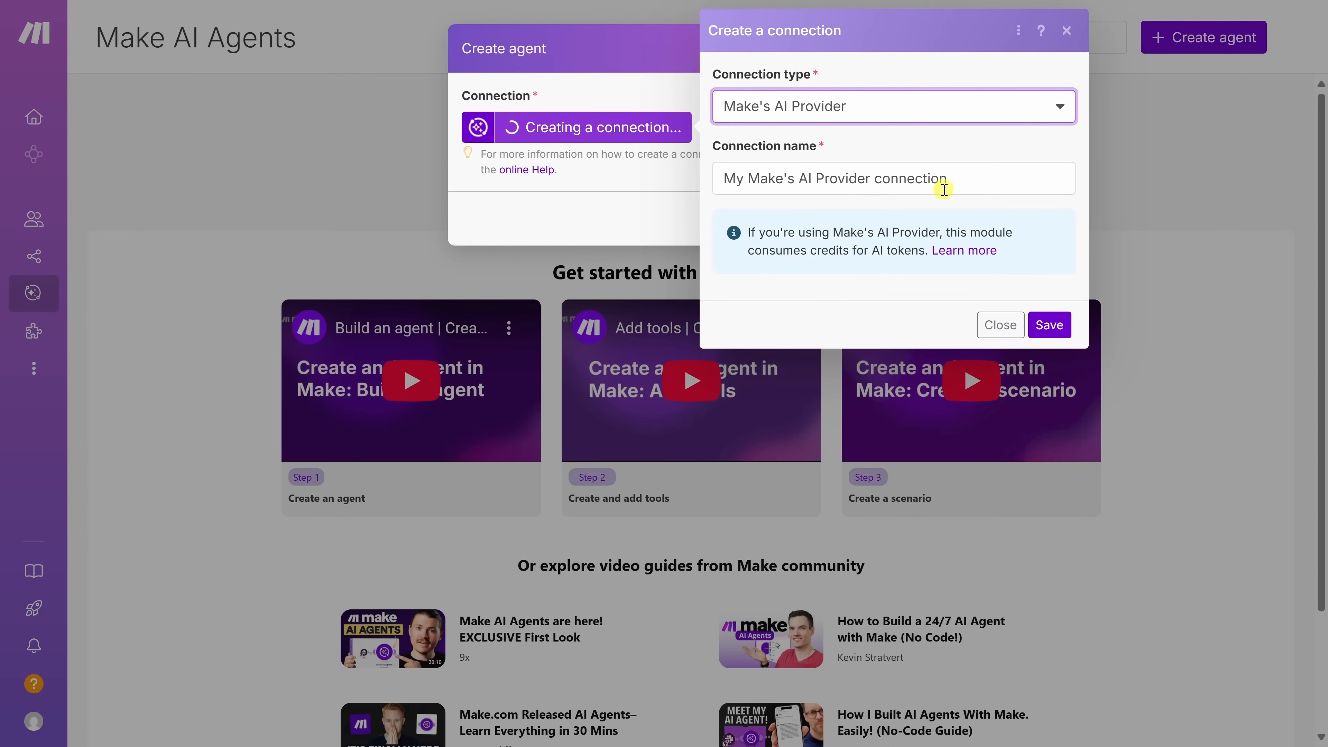
left_click(1060, 328)
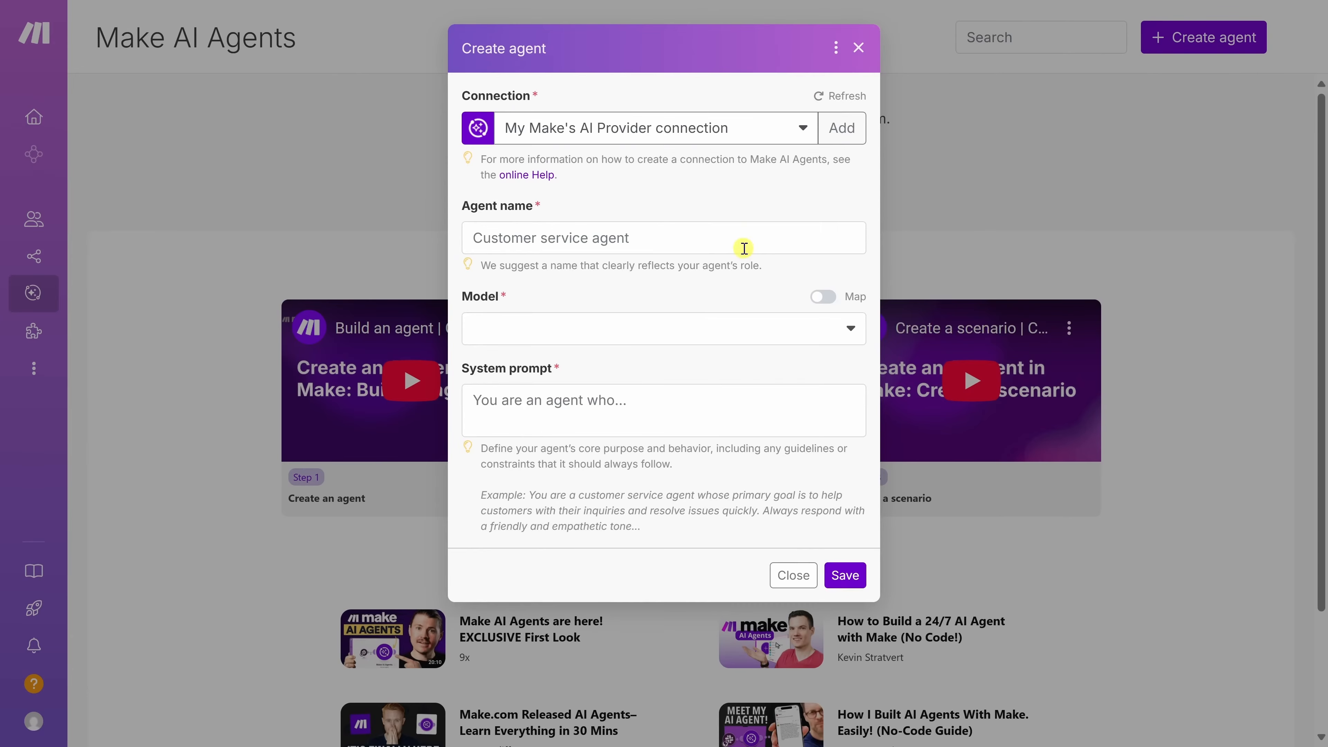
Name the agent KCC Support Agent and choose the Large (GPT-5 Mini) model
left_click(587, 240)
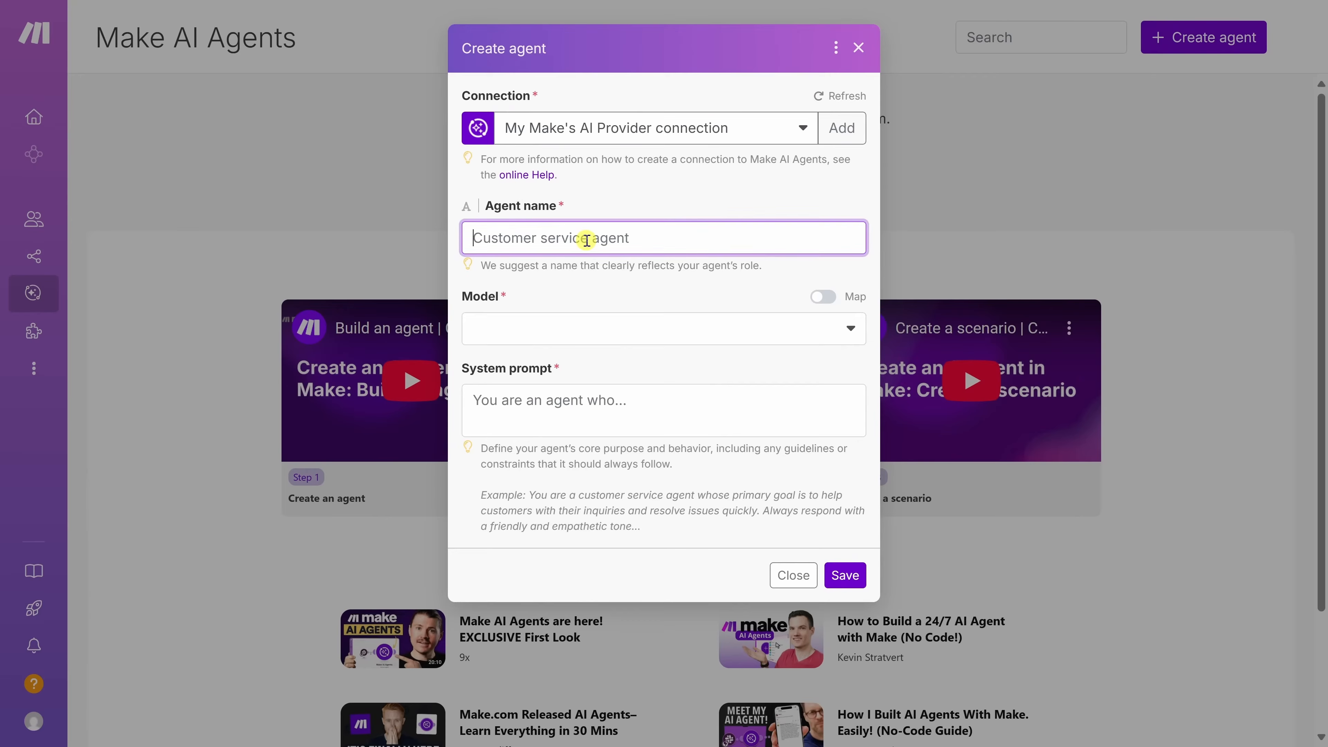
type("KCC Support Agent")
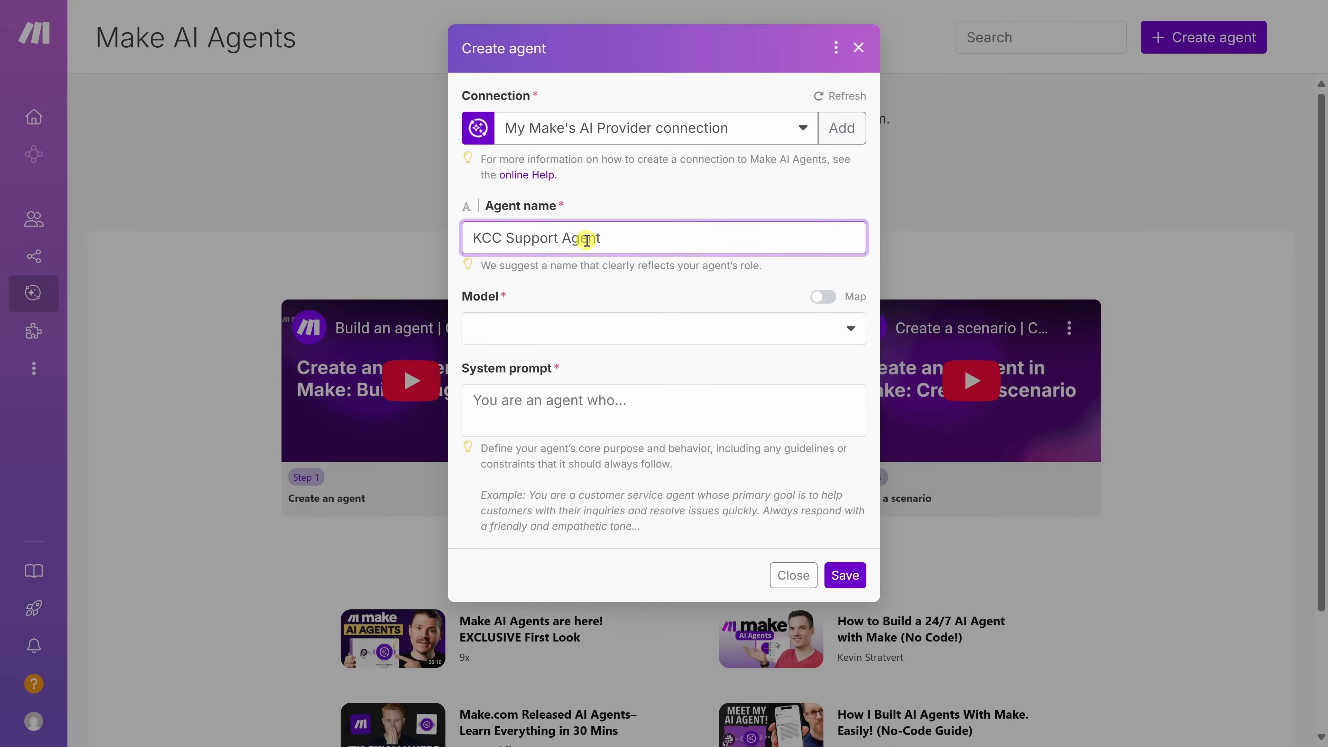
left_click(568, 341)
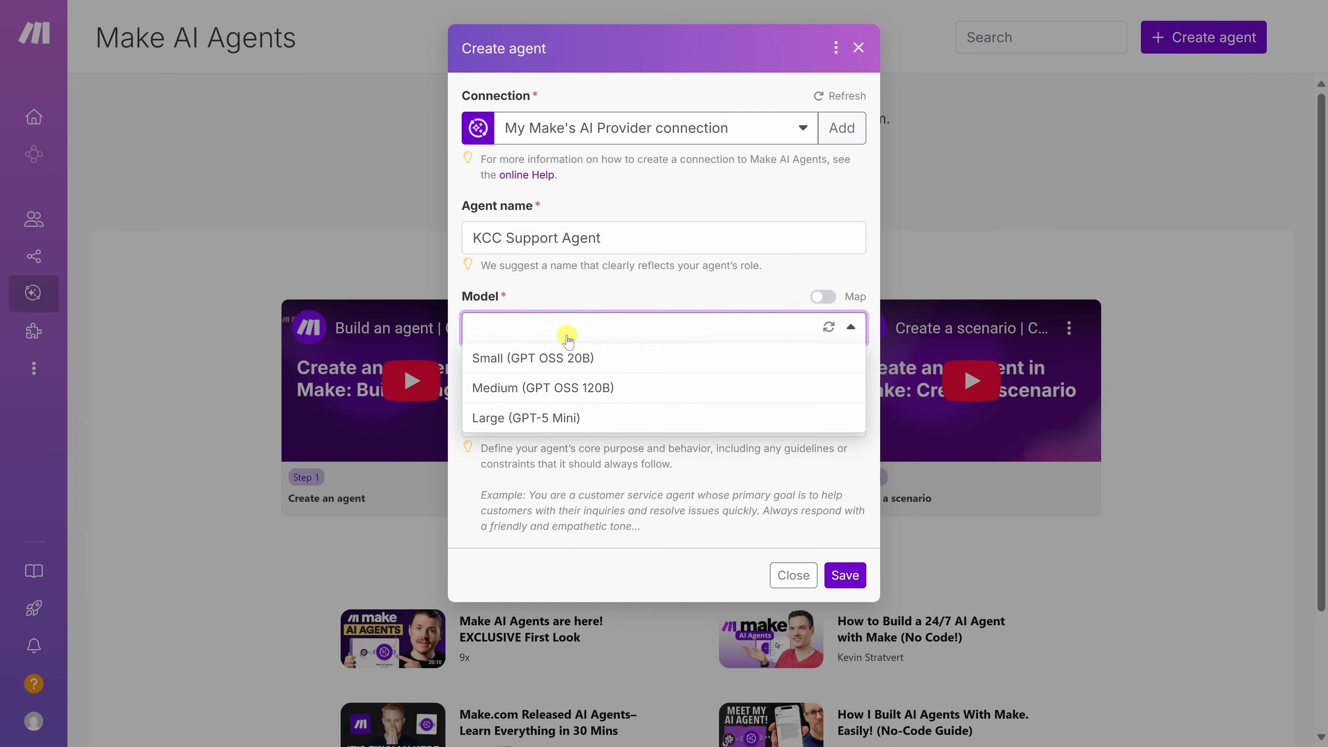
left_click(569, 421)
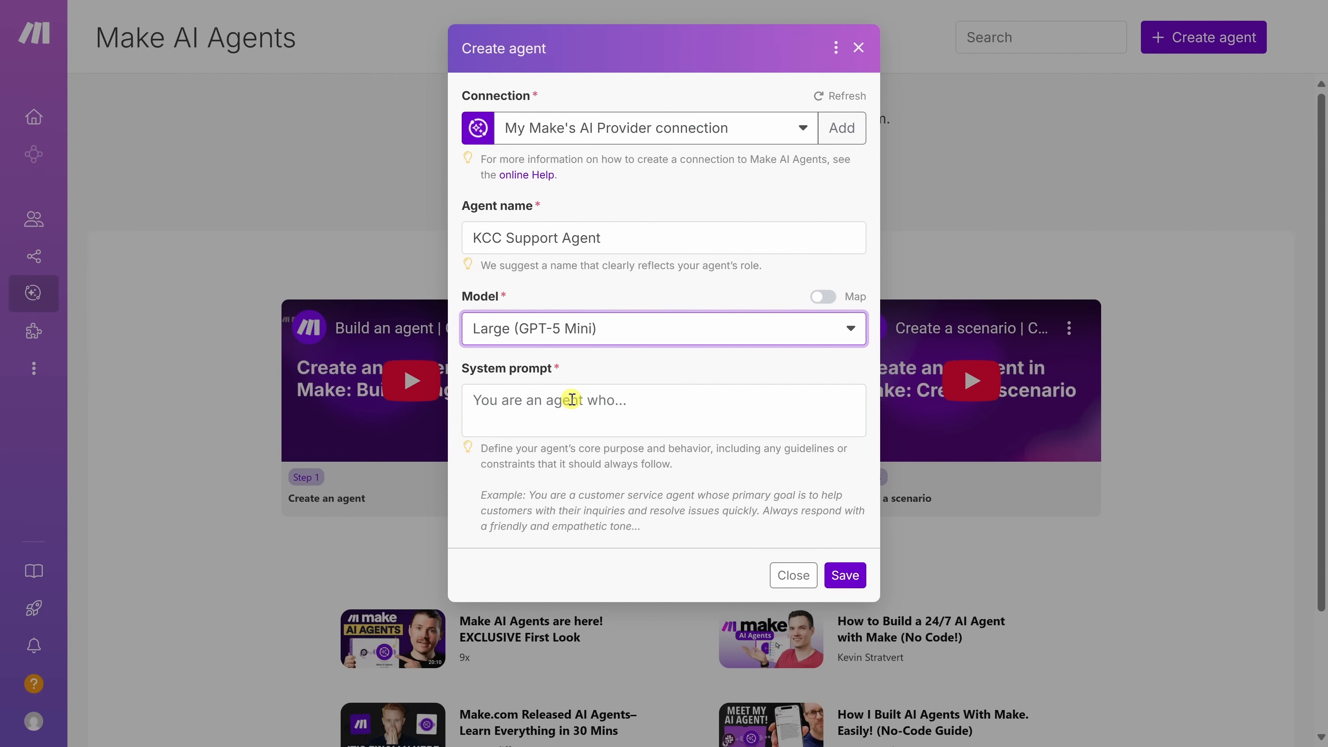
Add a system prompt for Kevin Cookie Company emails: draft FAQ replies, escalate complex cases to Slack, never issue refunds or discounts; save the agent
left_click(619, 401)
type("Handle custo")
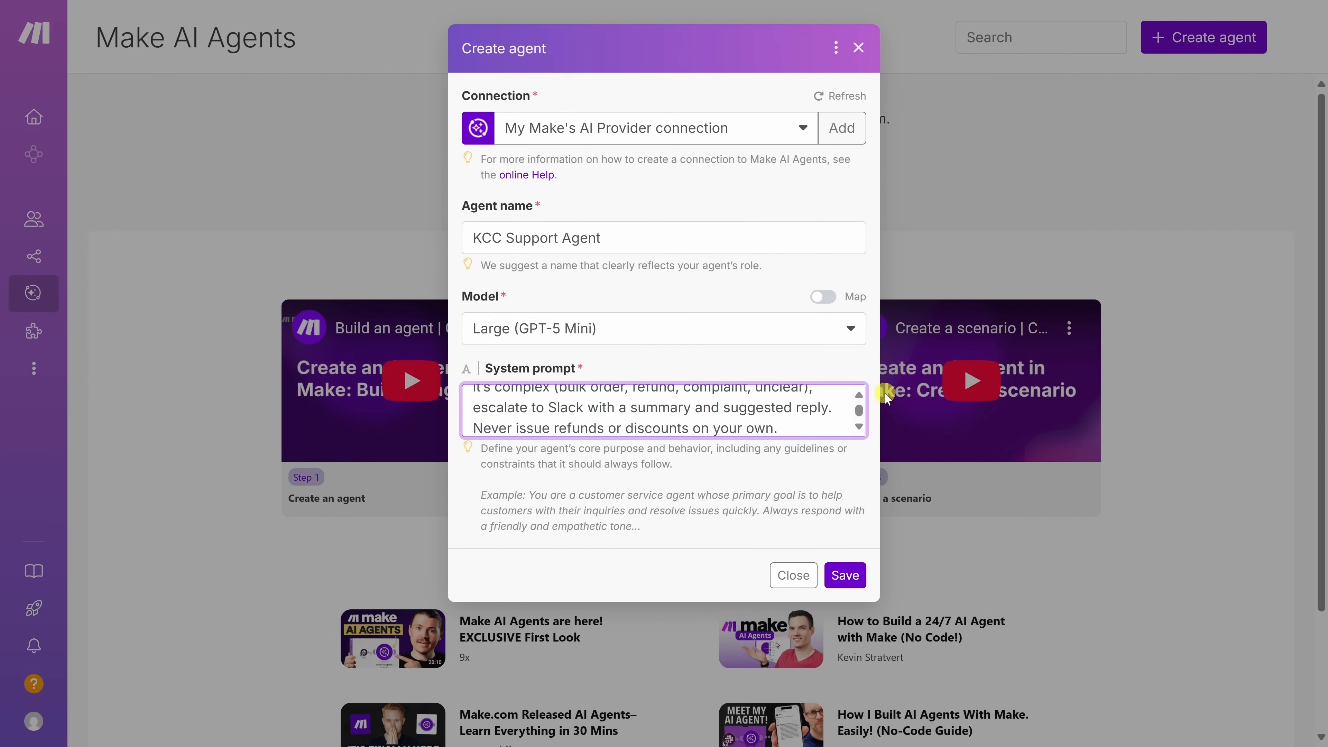
left_click(858, 395)
scroll(858, 398, "up", 5)
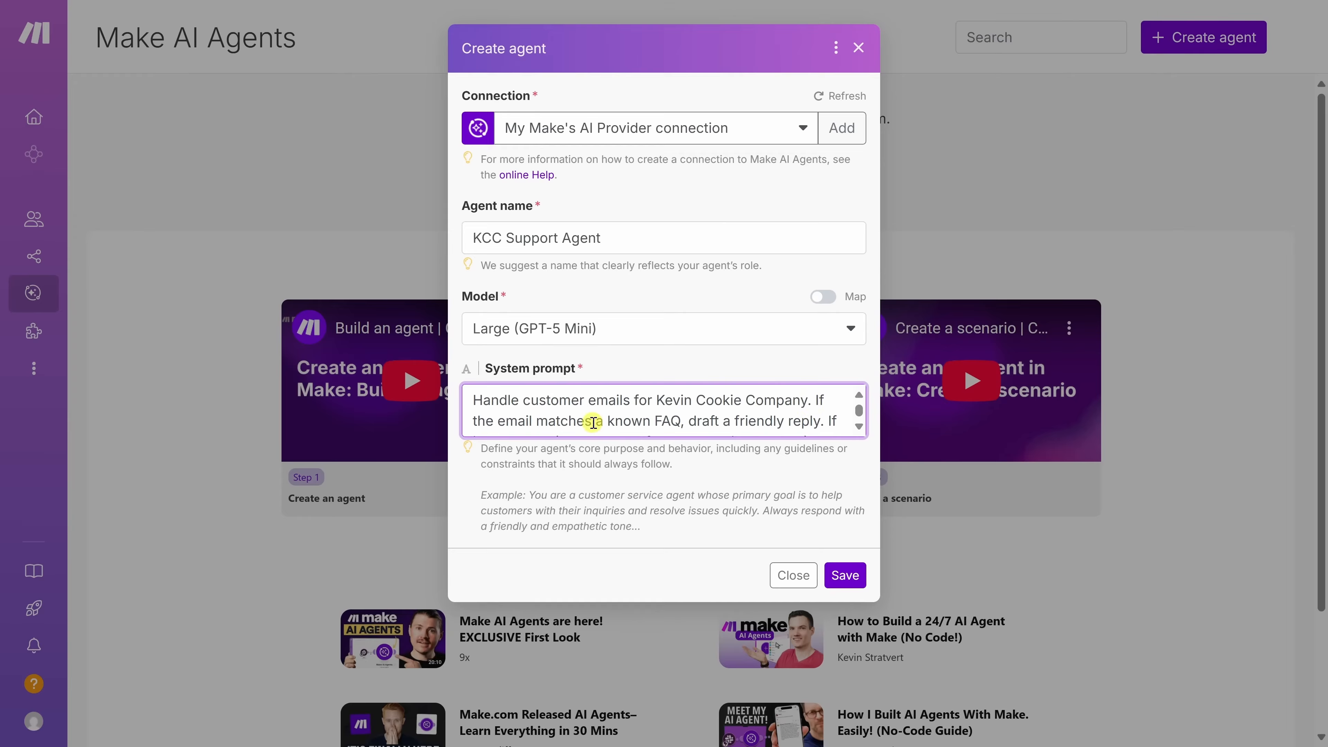
left_click(859, 426)
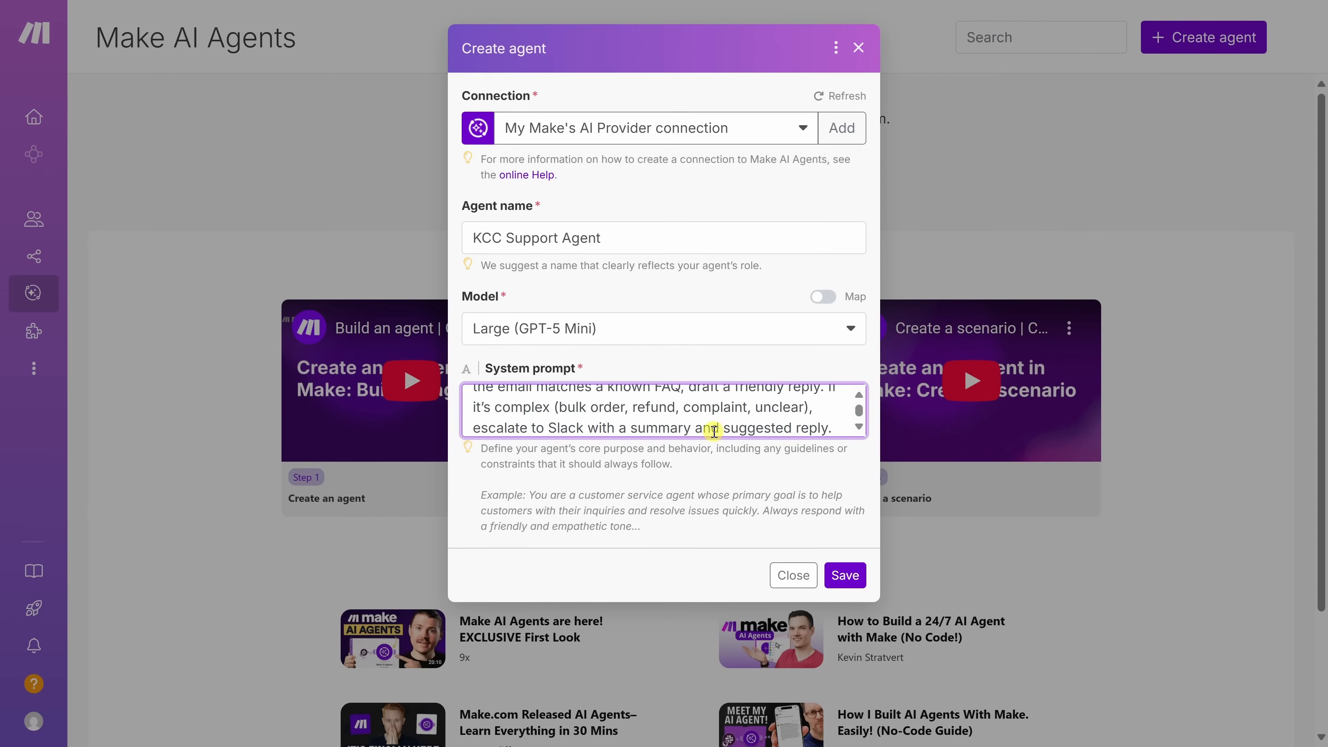
left_click(859, 426)
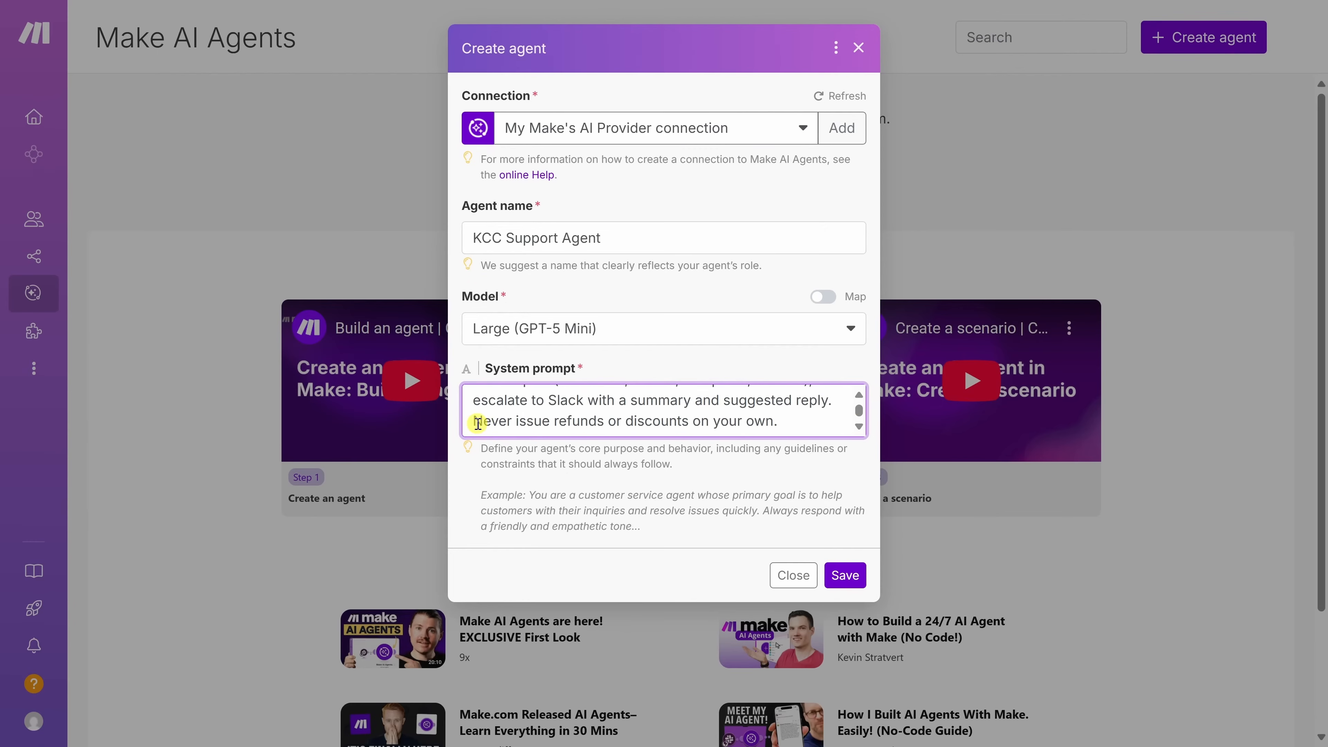
left_click_drag(478, 423, 821, 426)
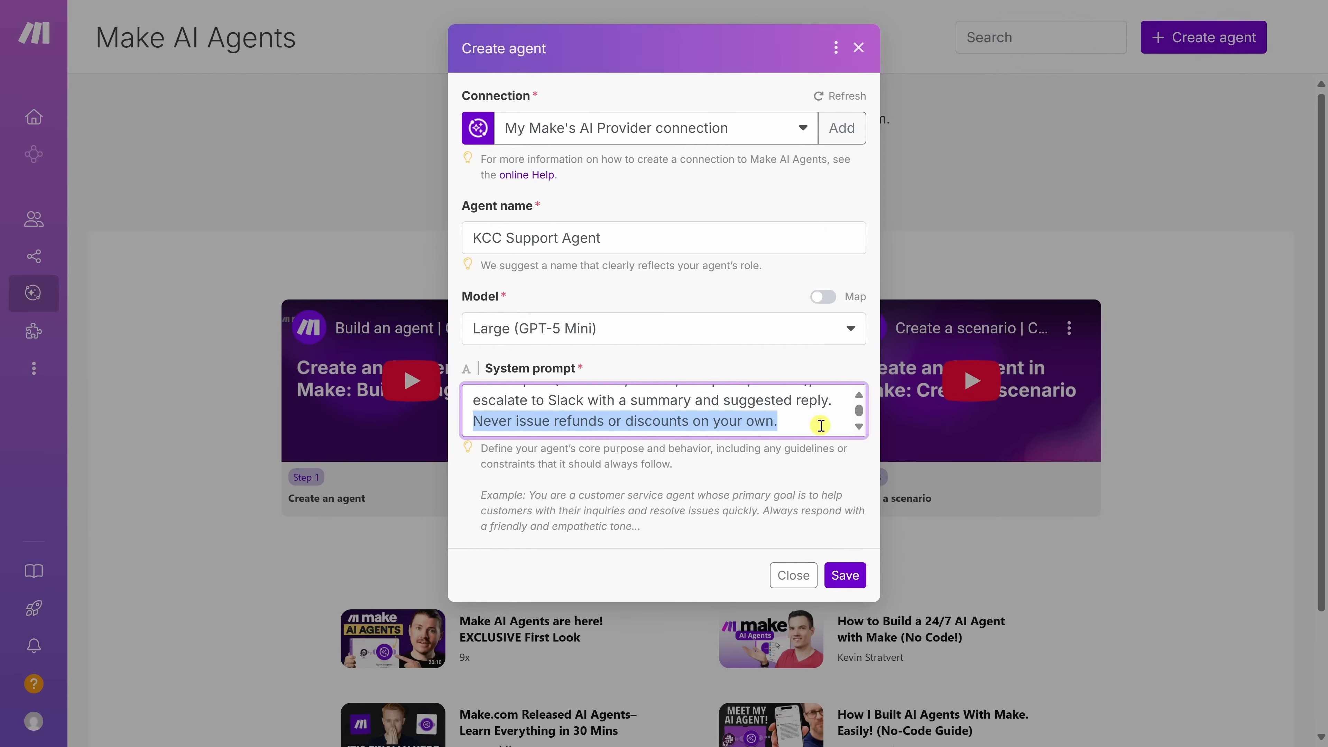
left_click(821, 426)
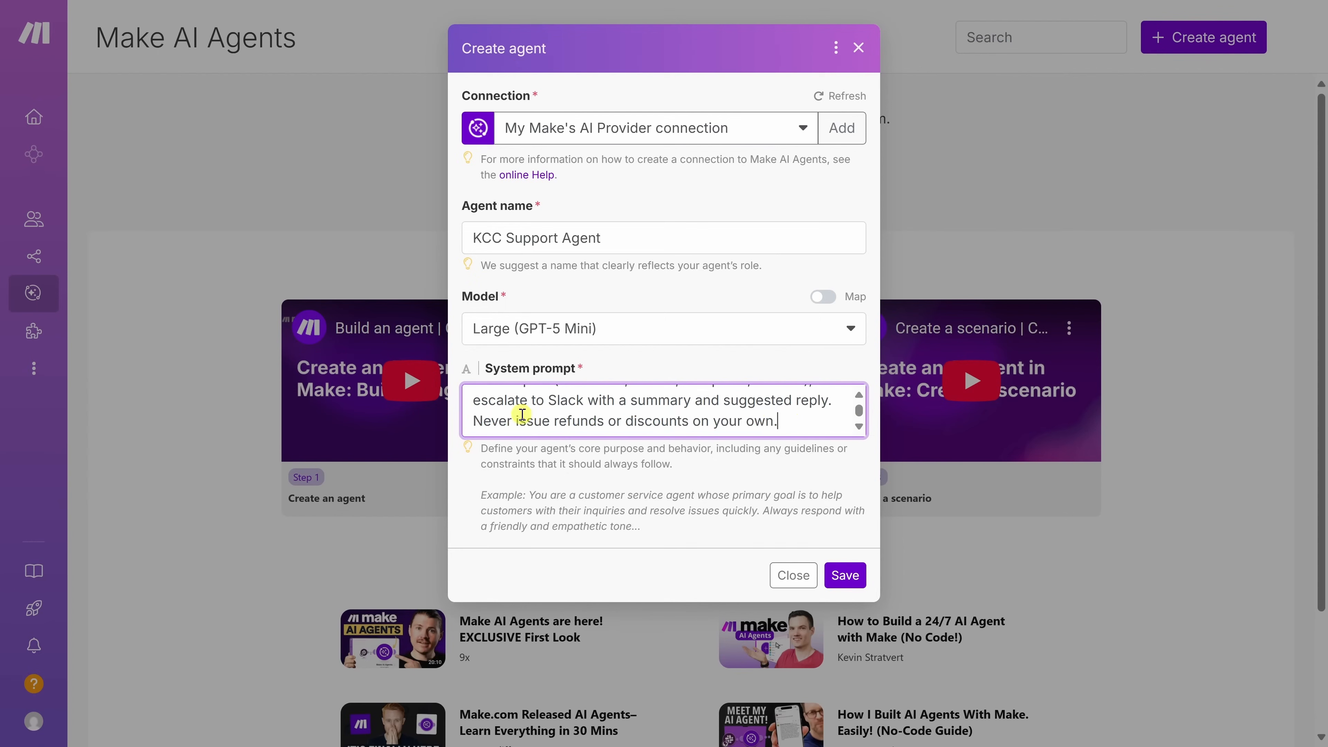
left_click(852, 582)
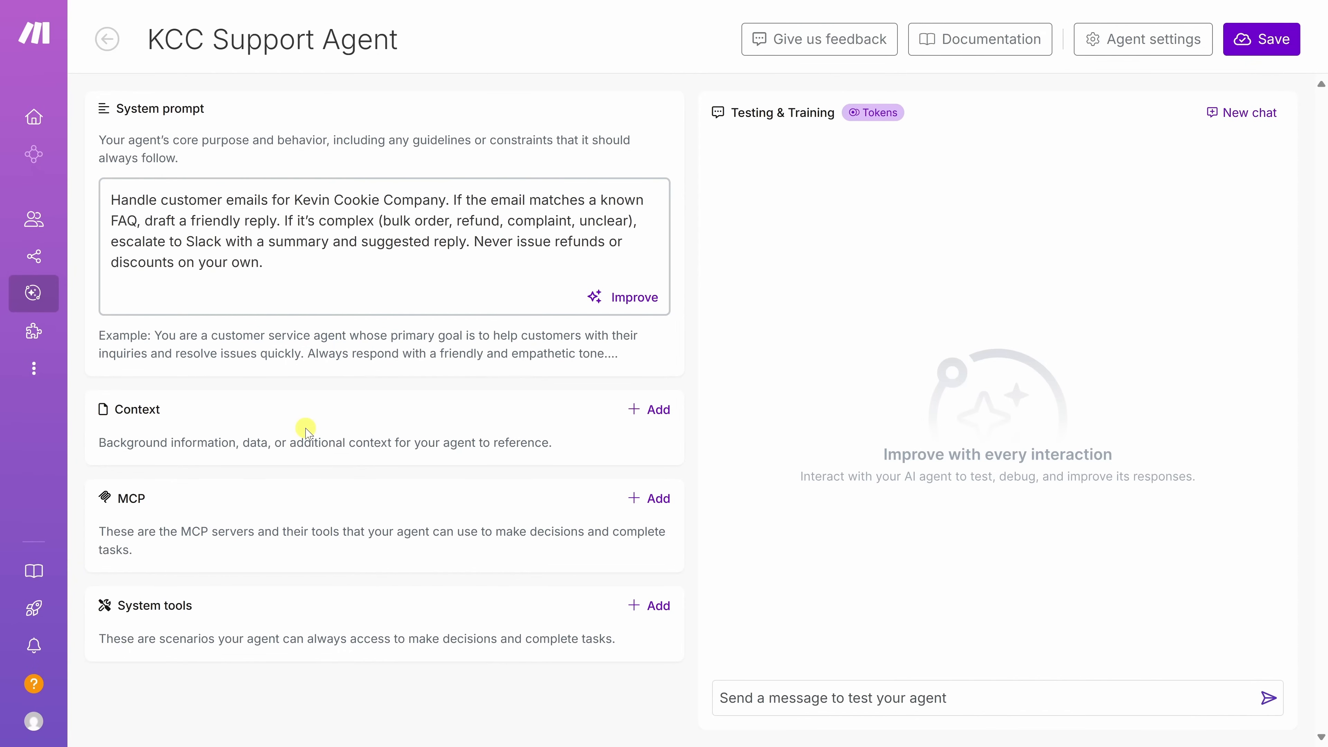
Read through the Kevin Cookie Company FAQ in Word and upload Kevin Cookie Company FAQ.docx as context for the agent in Make
left_click(637, 410)
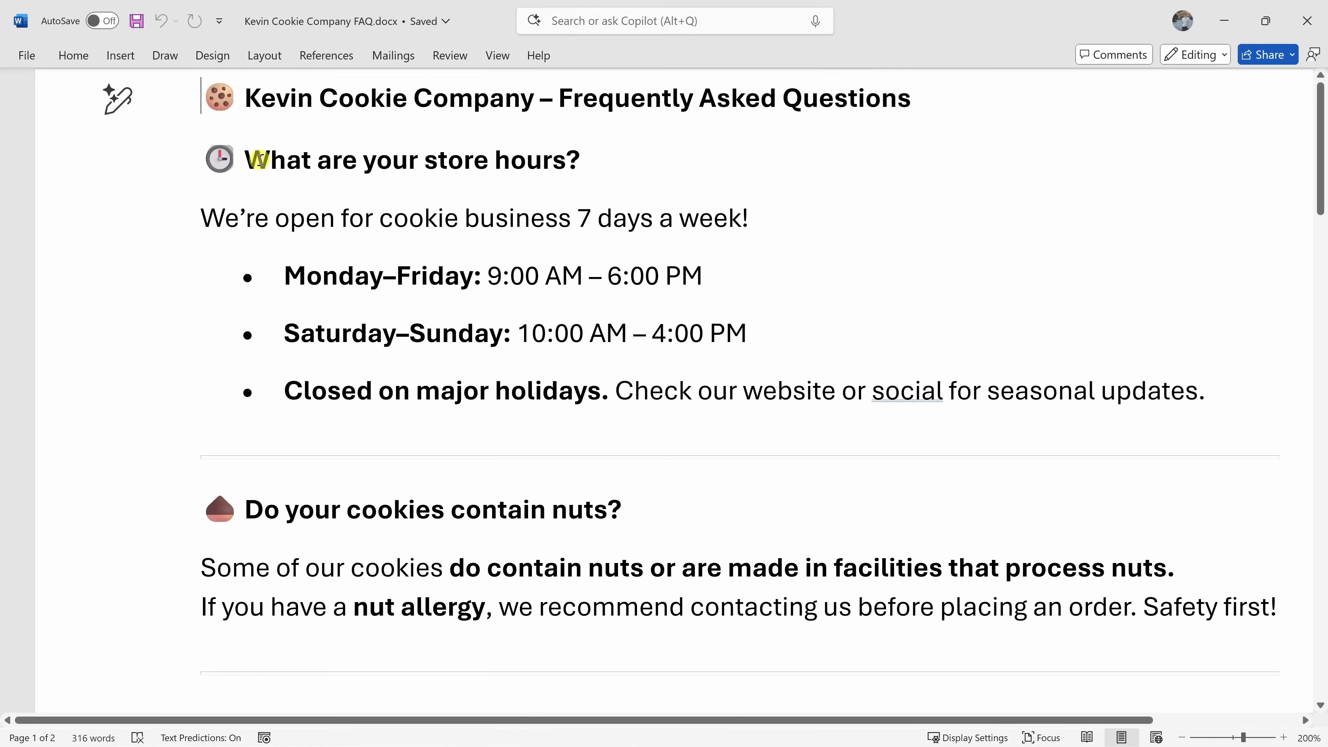
scroll(707, 163, "down", 6)
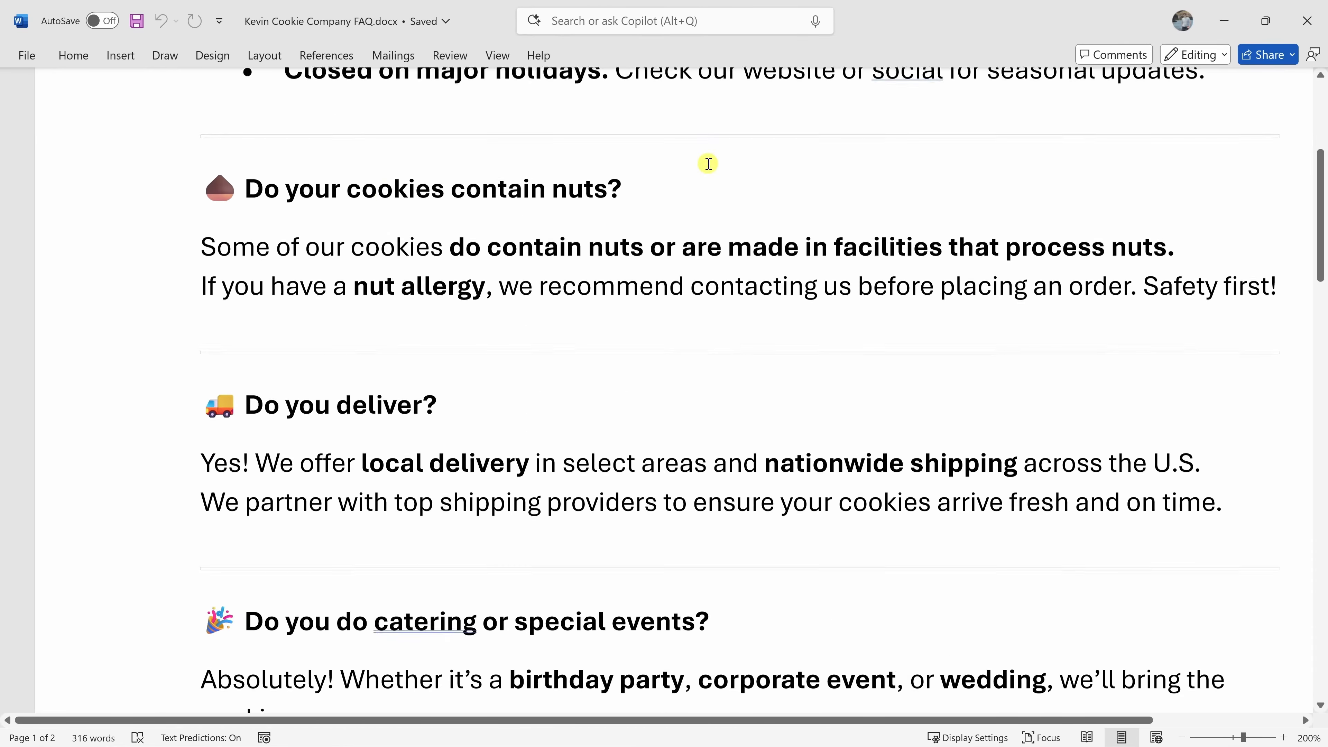
scroll(632, 217, "down", 3)
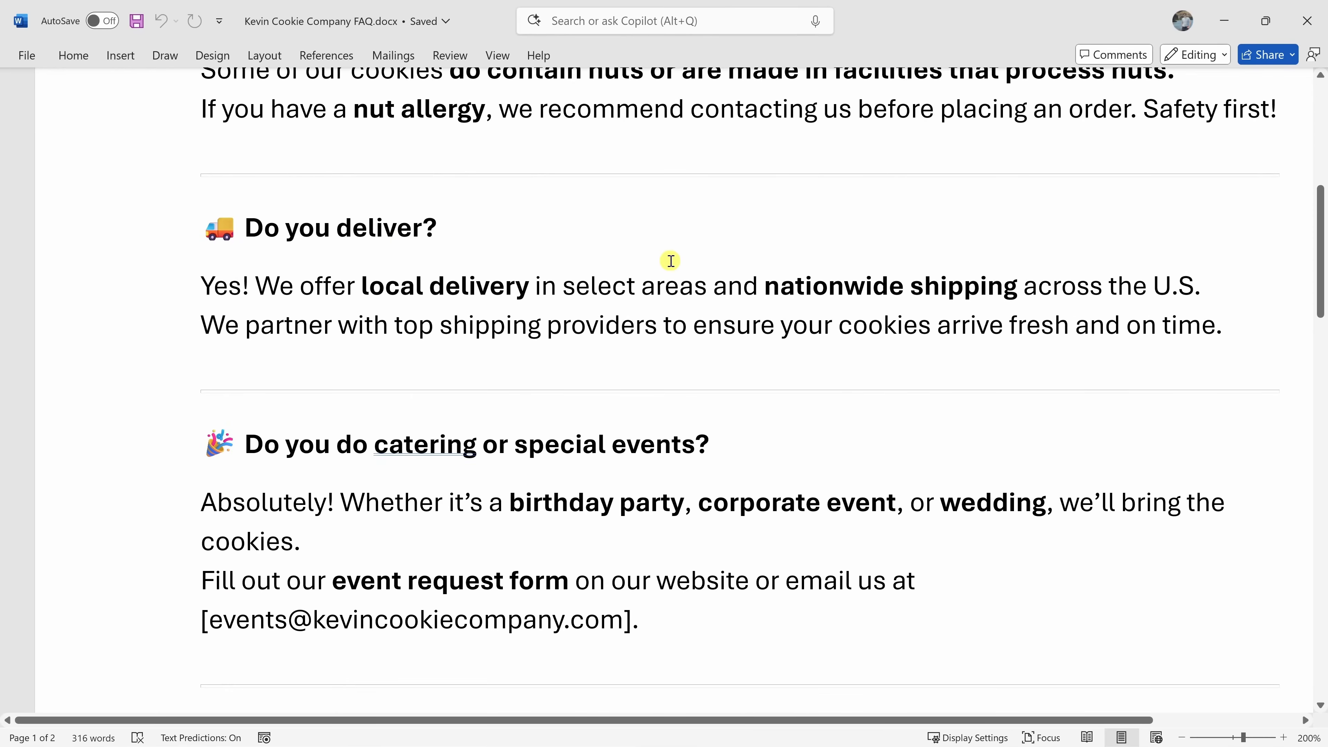
scroll(670, 261, "down", 9)
scroll(749, 267, "down", 10)
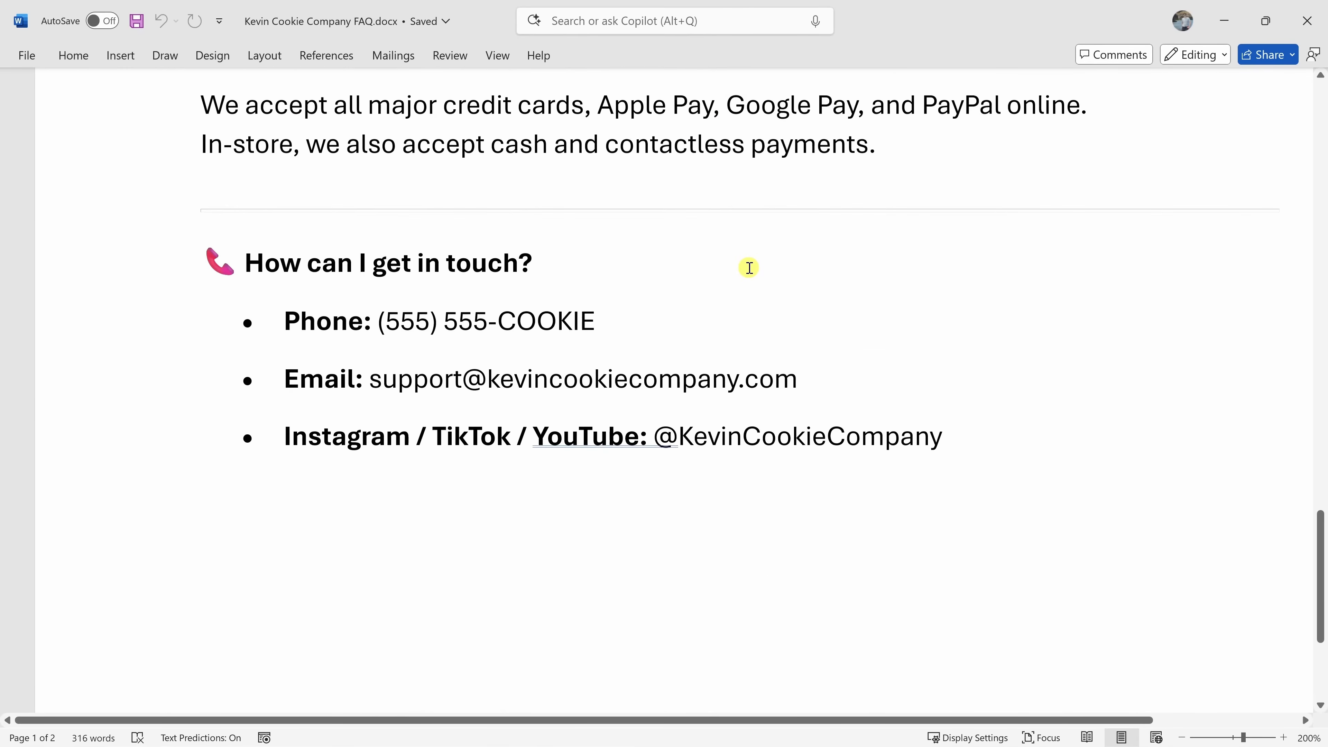
scroll(744, 273, "up", 13)
scroll(751, 302, "up", 12)
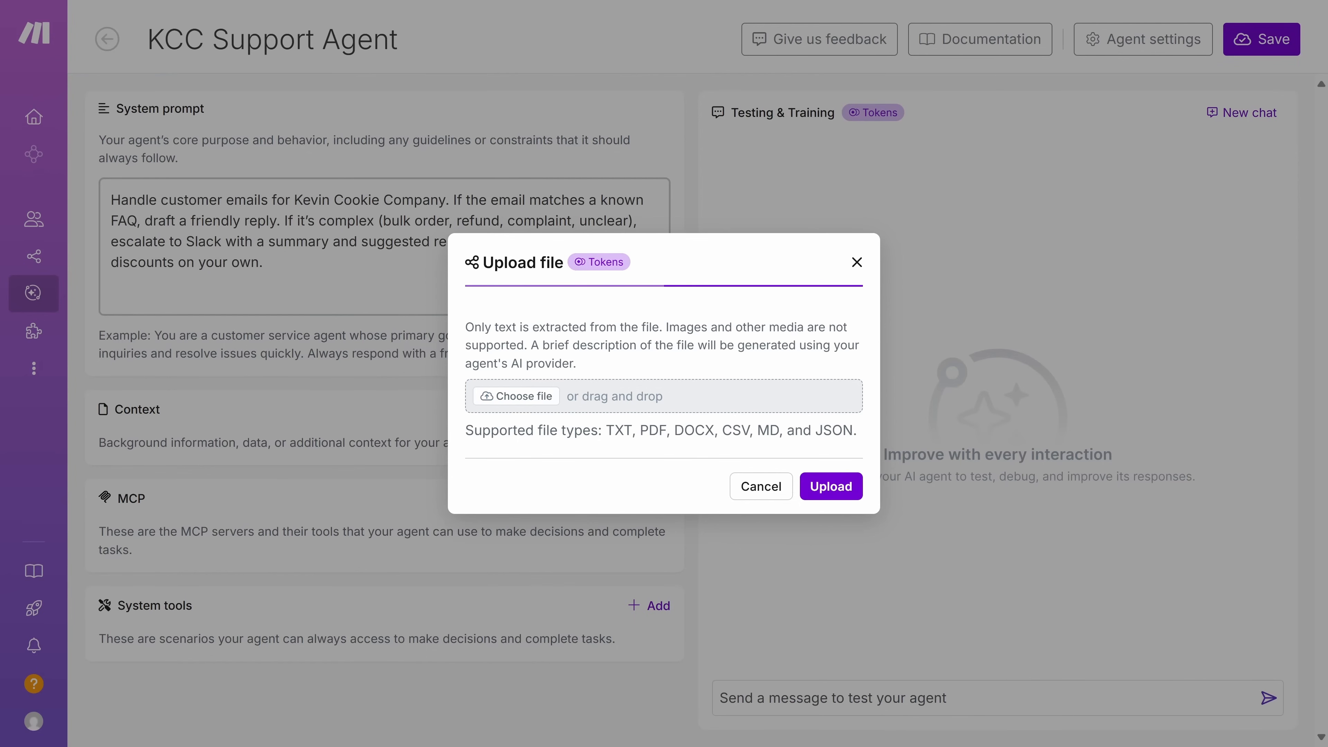
left_click_drag(169, 554, 609, 405)
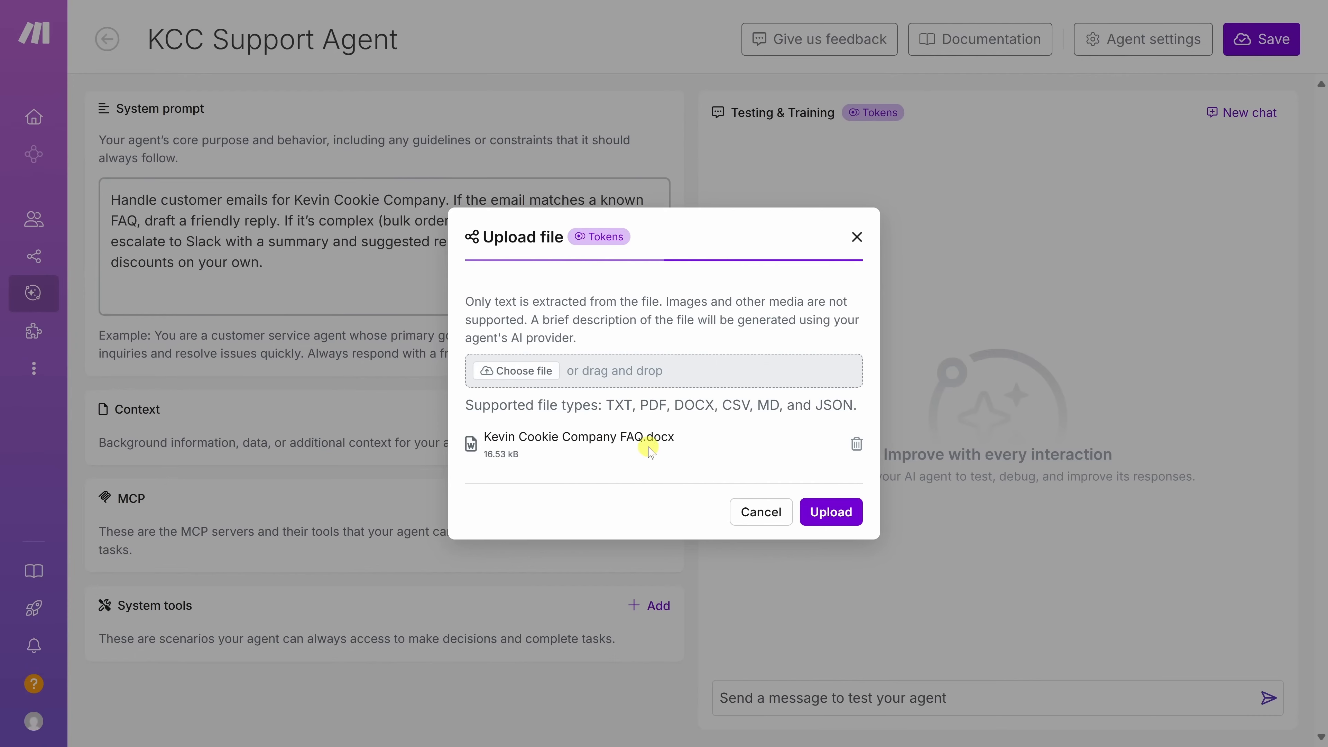
left_click(832, 512)
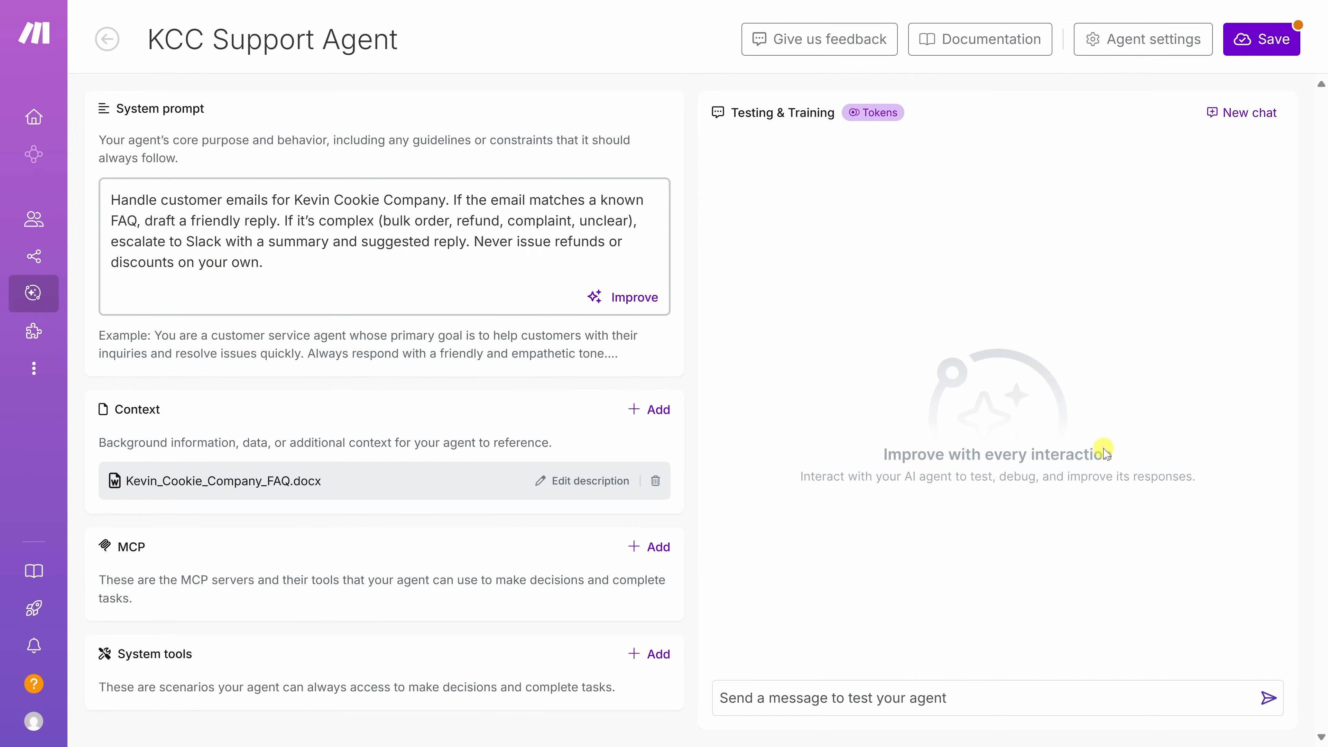
Test the agent with the question "What are the store hours?", review its reply, and save the agent
left_click(1003, 699)
type("What are the store hours?")
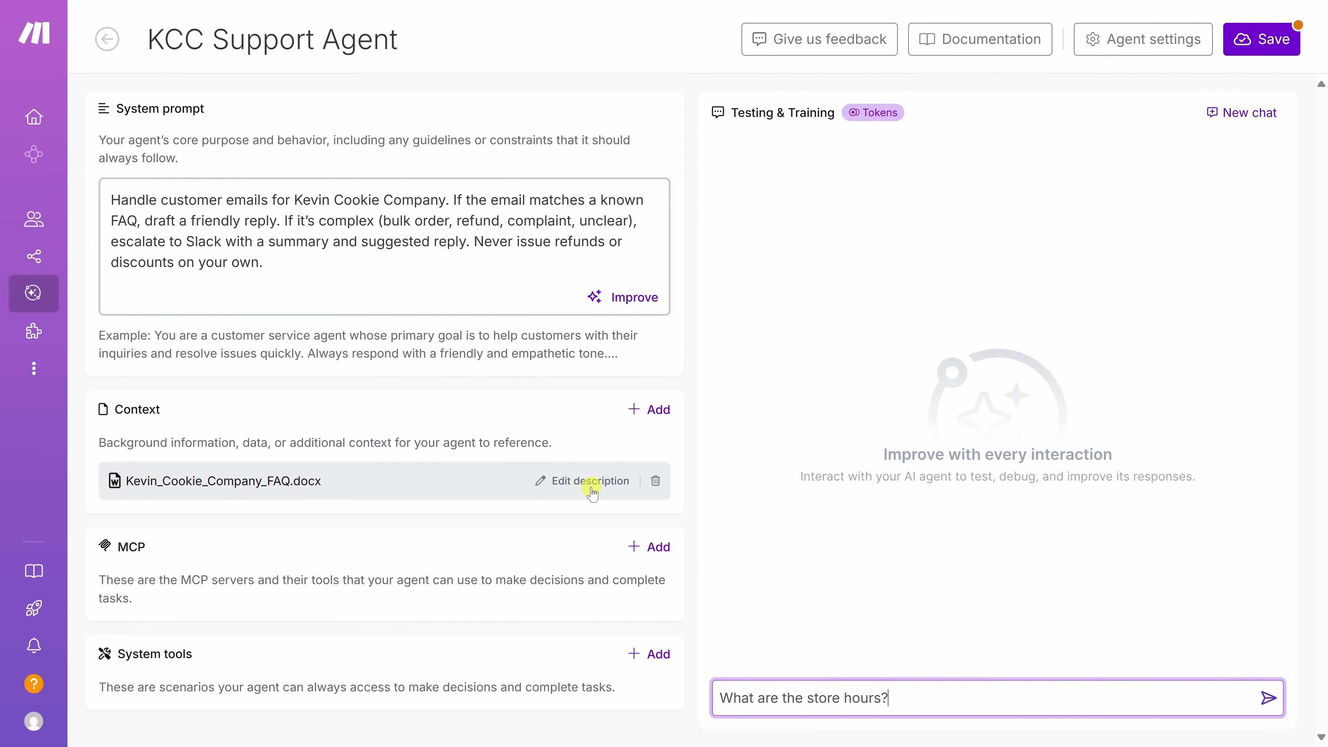
left_click(1269, 699)
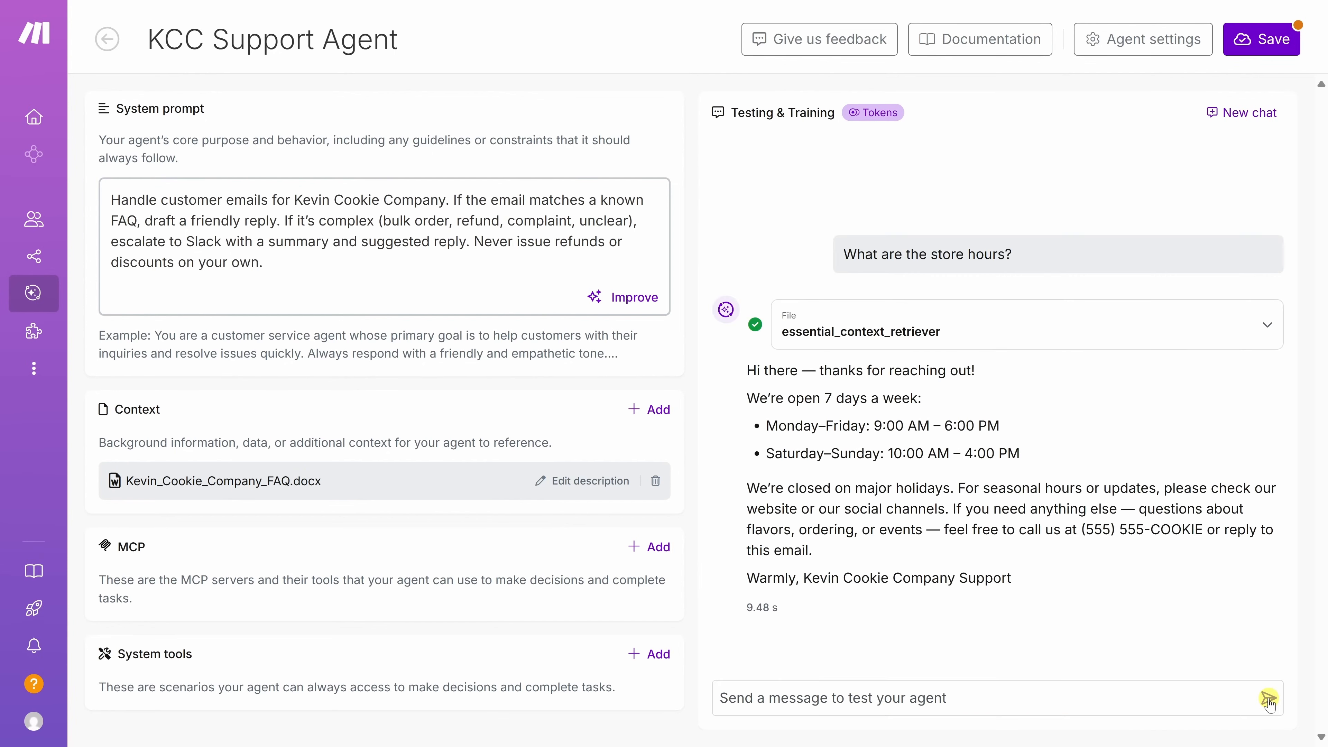
left_click_drag(747, 396, 1048, 458)
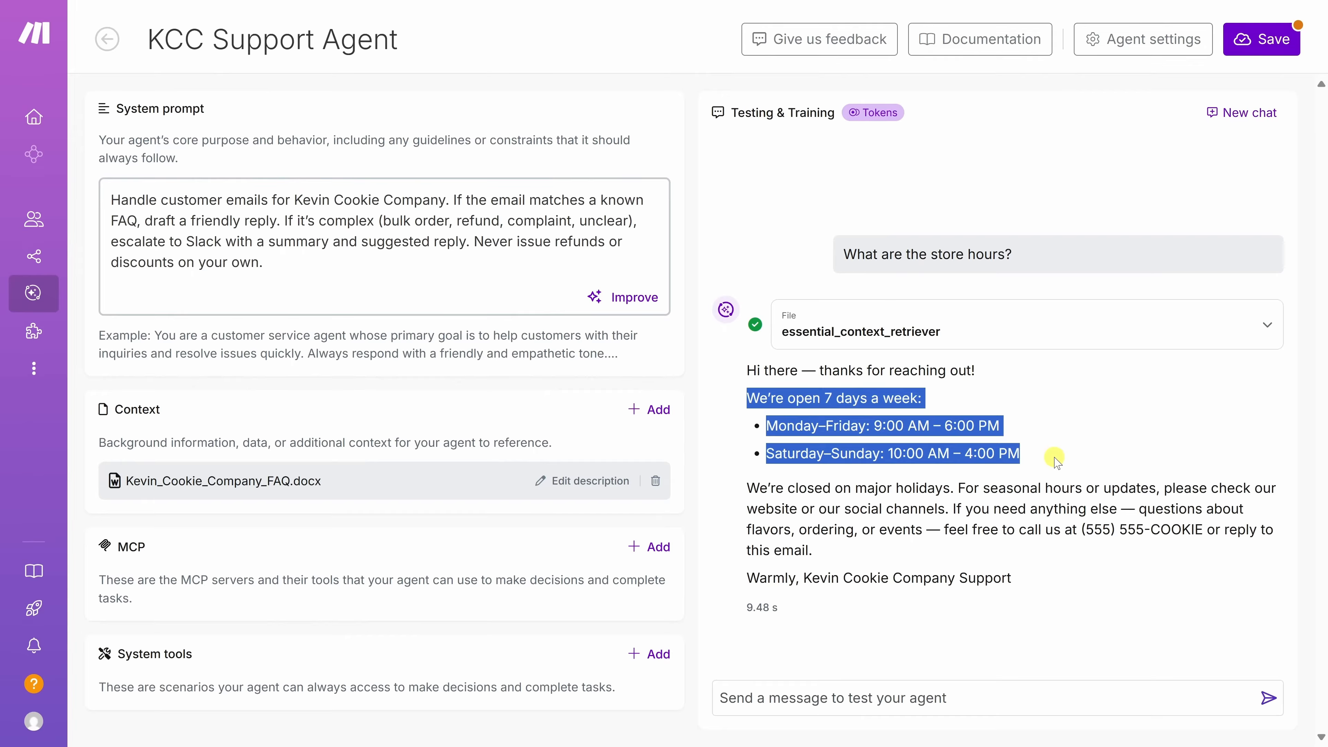
left_click(1028, 488)
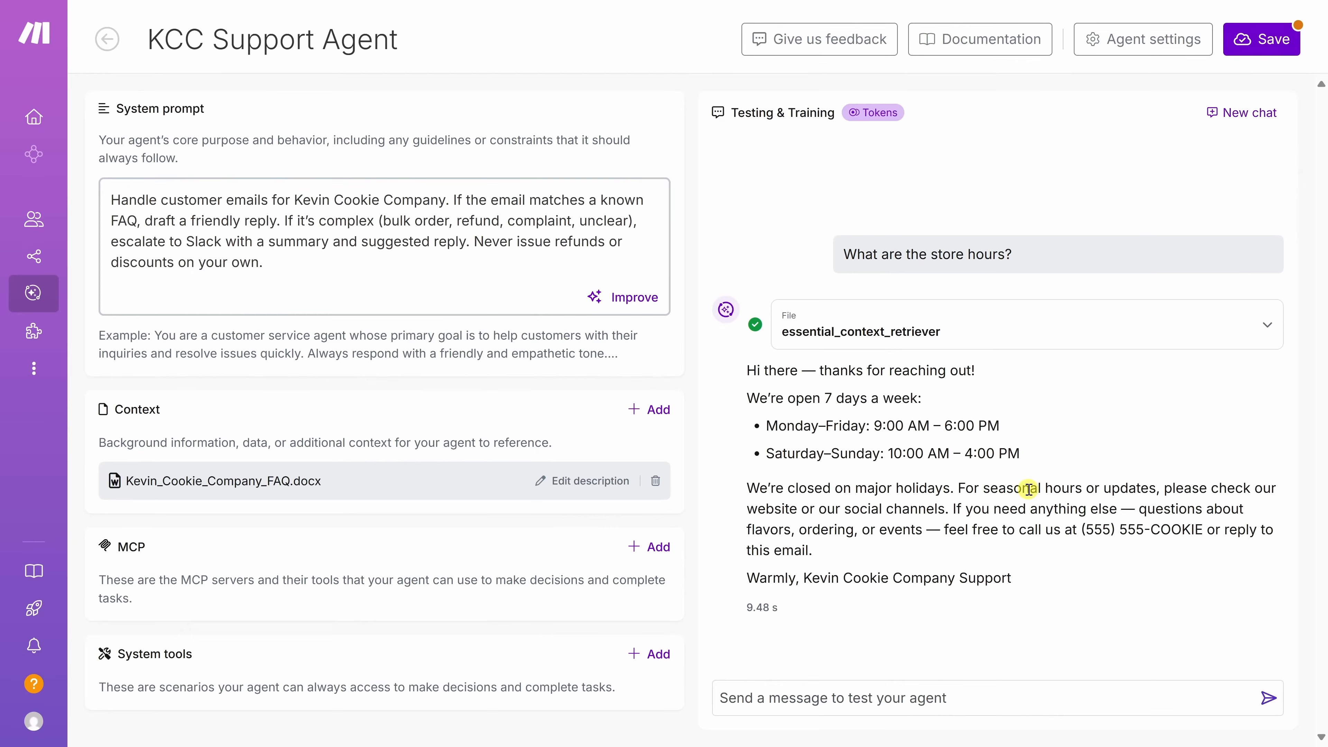
left_click(1266, 50)
Go to the team's scenarios and create a new scenario built from scratch
mouse_move(62, 256)
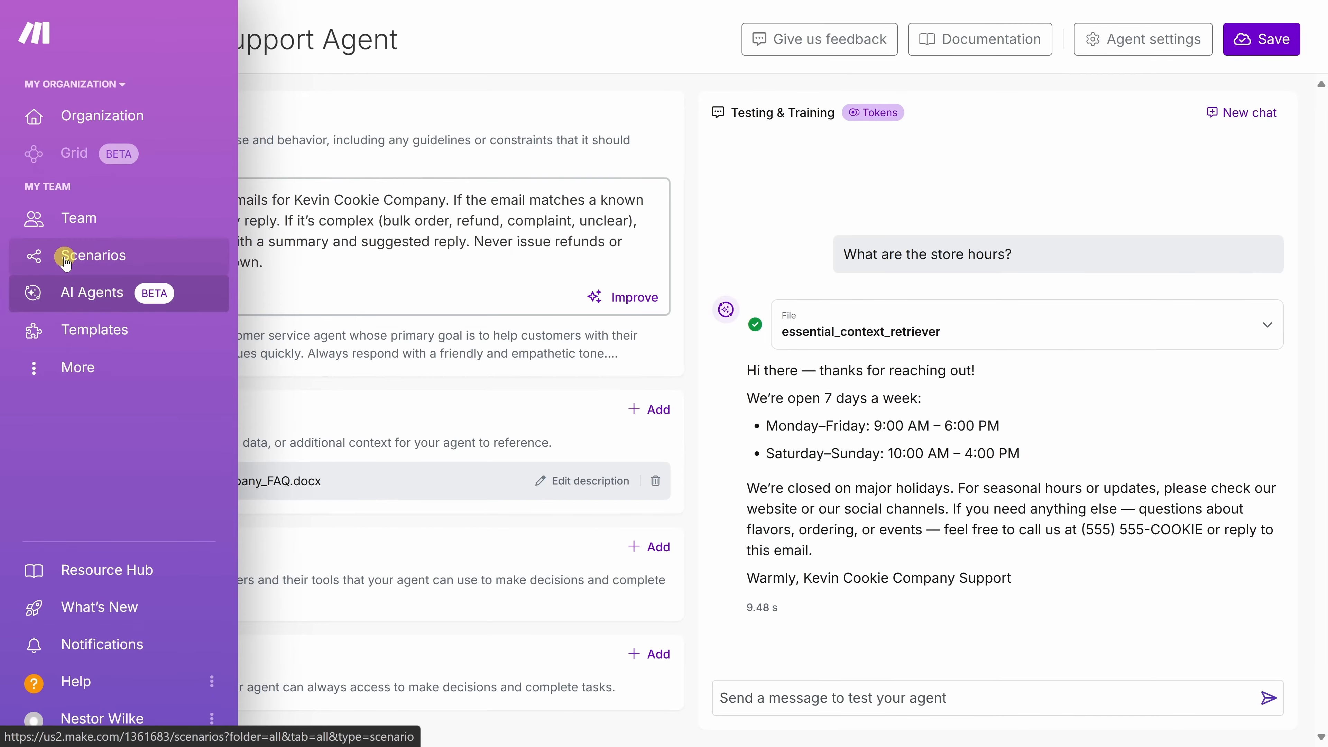
left_click(65, 259)
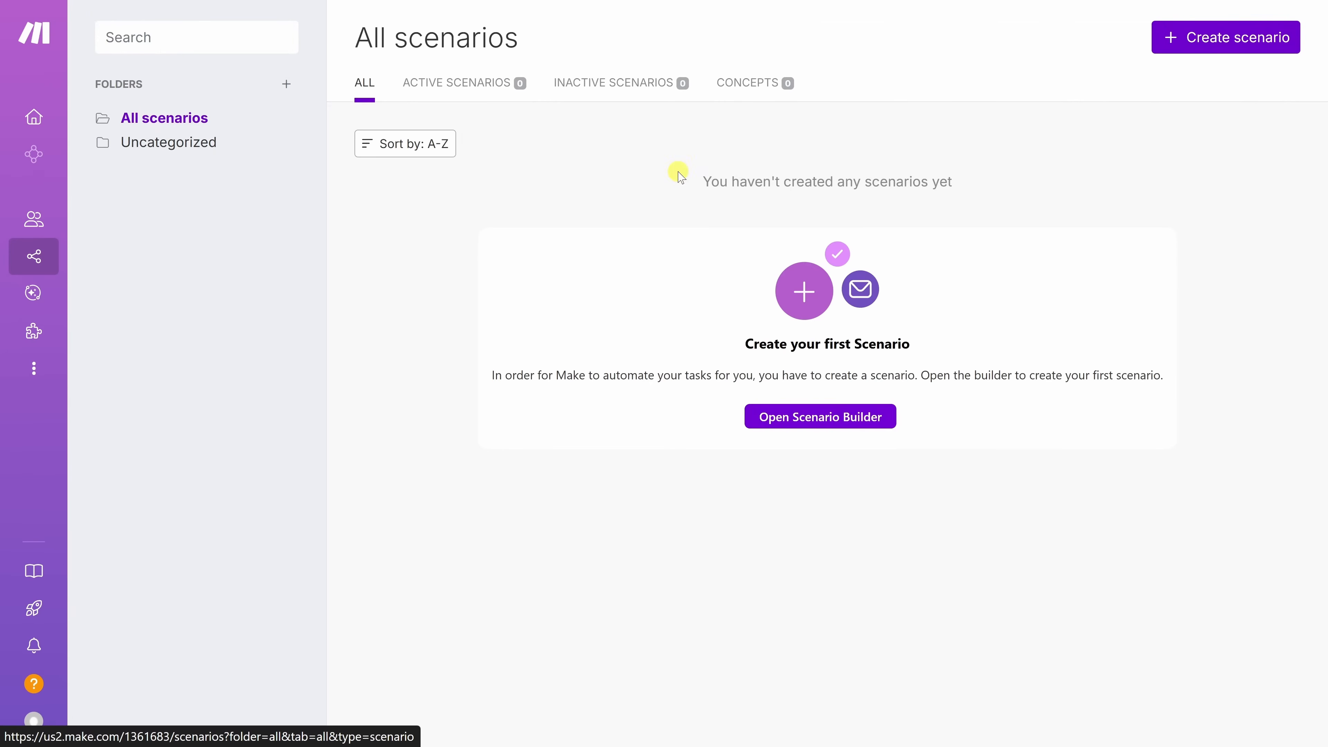
left_click(1173, 41)
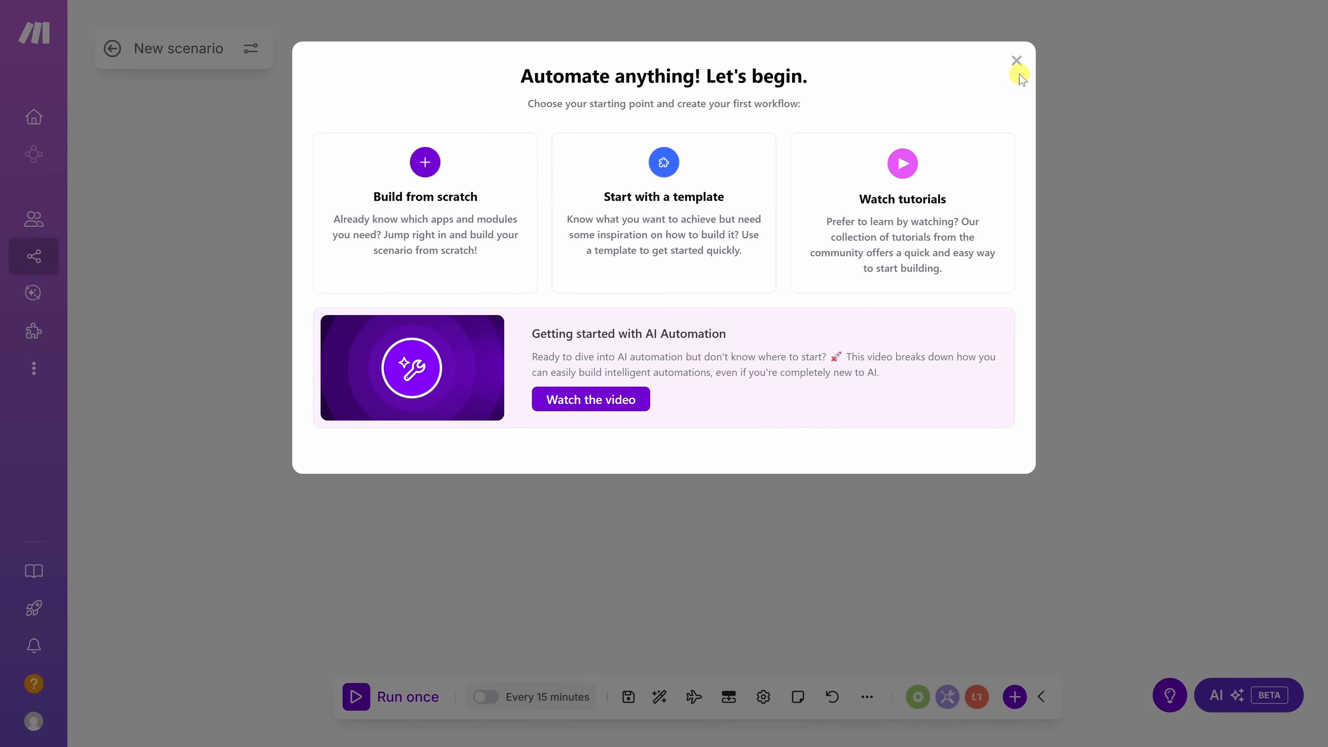
left_click(425, 164)
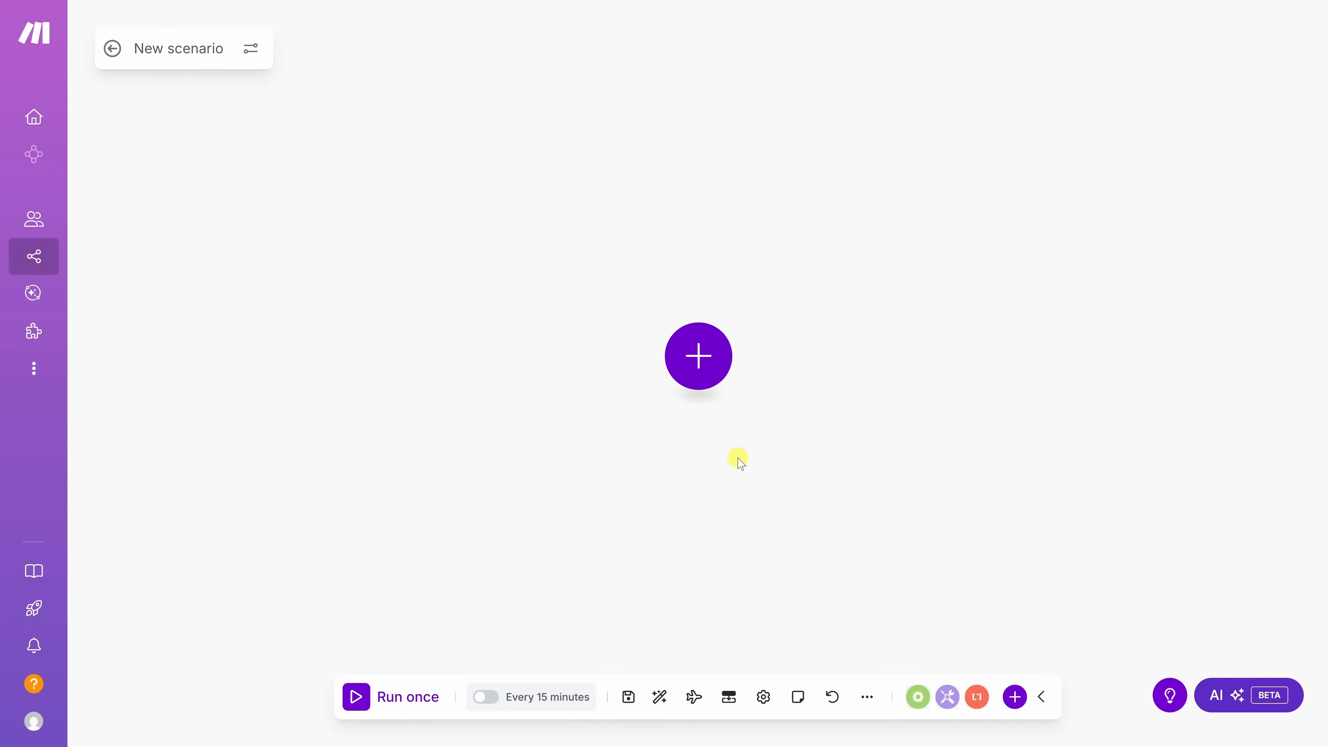
Browse the apps available for the first module of the new scenario
left_click(699, 361)
scroll(925, 296, "down", 5)
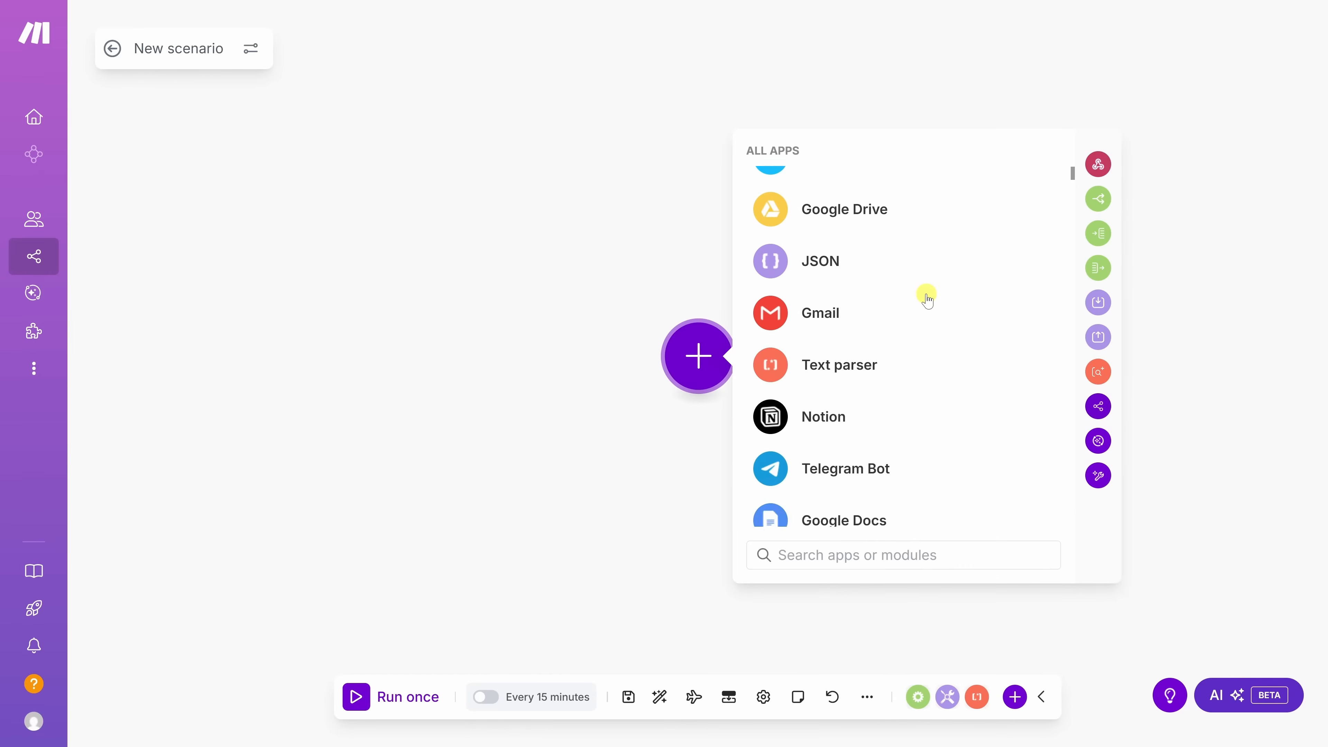
scroll(927, 298, "down", 5)
scroll(927, 298, "up", 5)
scroll(926, 298, "down", 5)
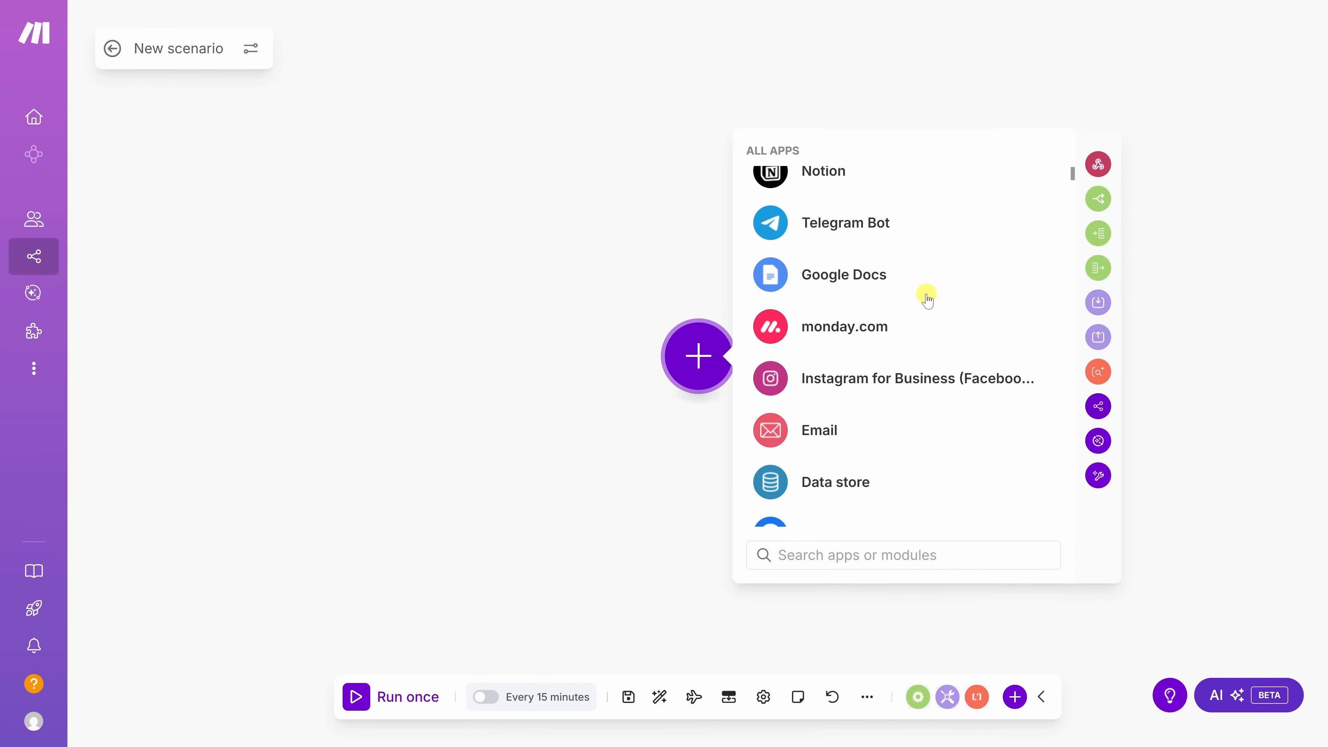
scroll(926, 298, "down", 6)
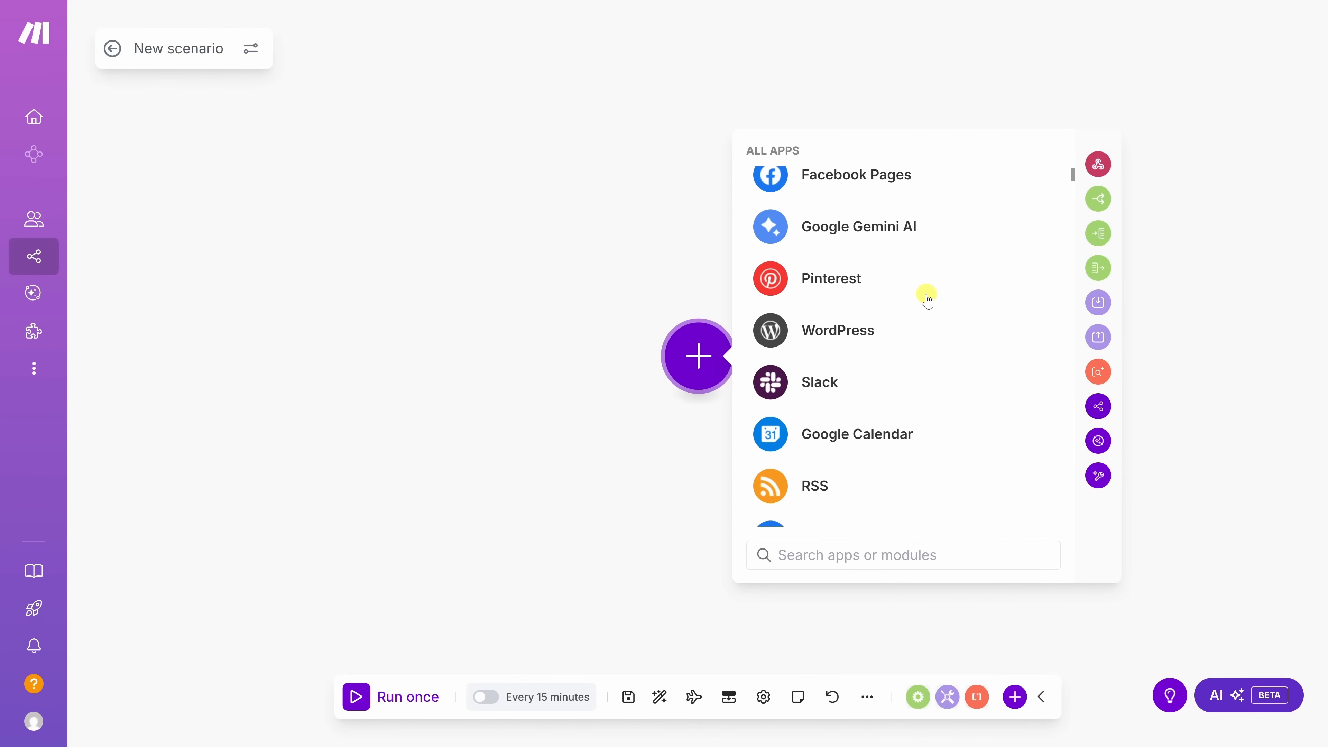
scroll(927, 298, "down", 8)
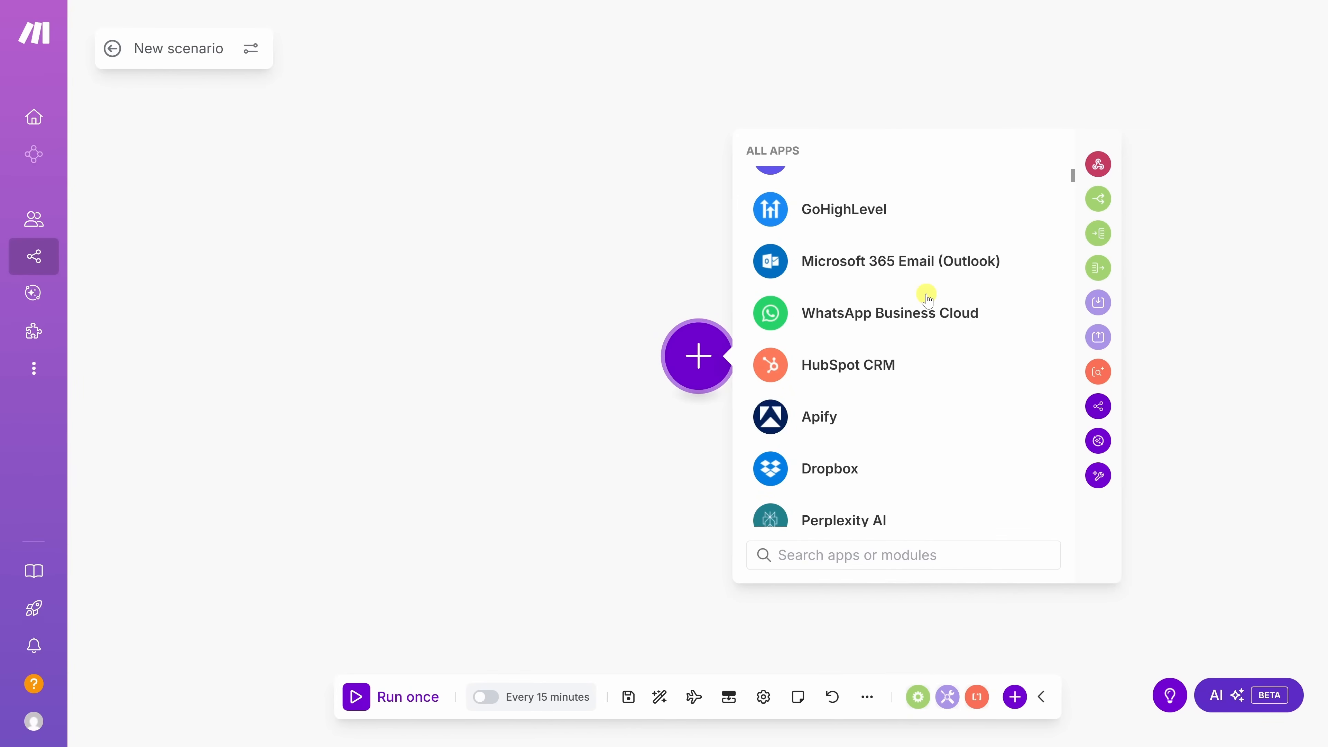
scroll(927, 298, "up", 8)
scroll(926, 298, "up", 10)
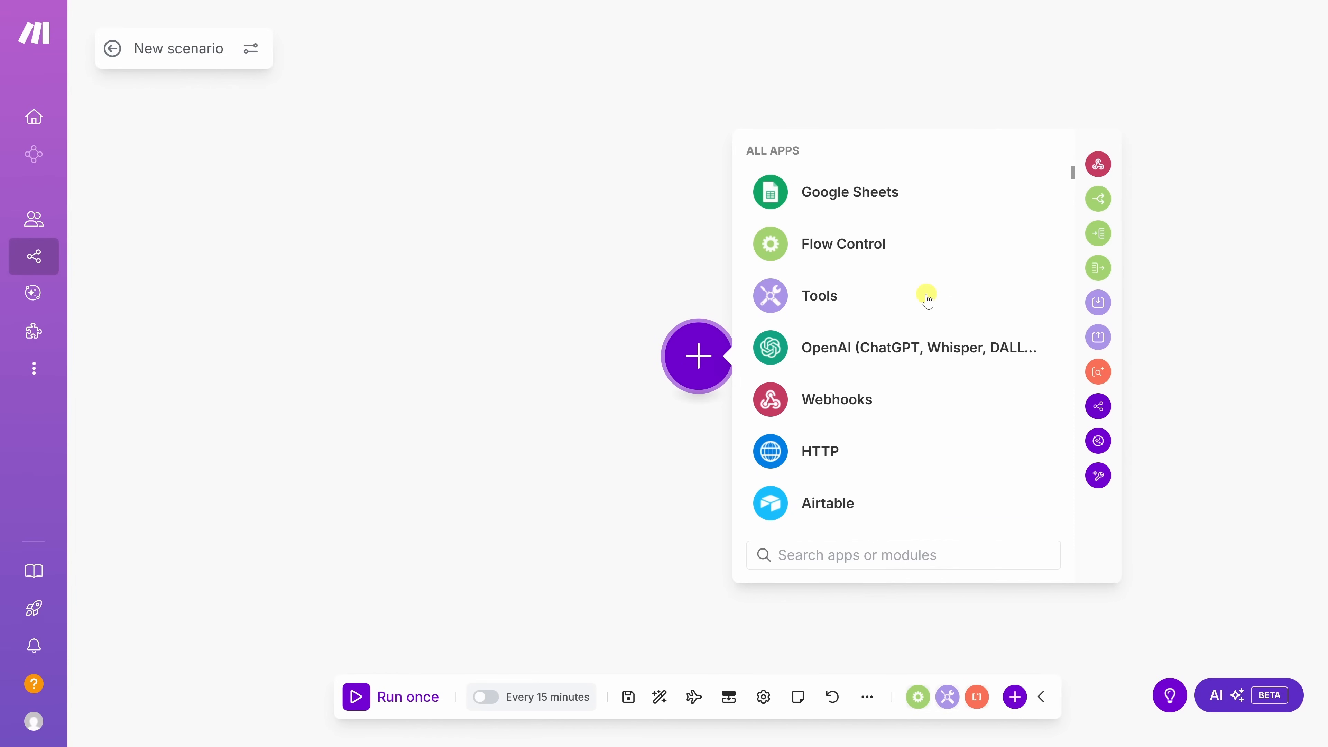
Find the Microsoft 365 Email (Outlook) app and add its Watch Messages trigger as the scenario's first module
left_click(863, 552)
type("Outlook")
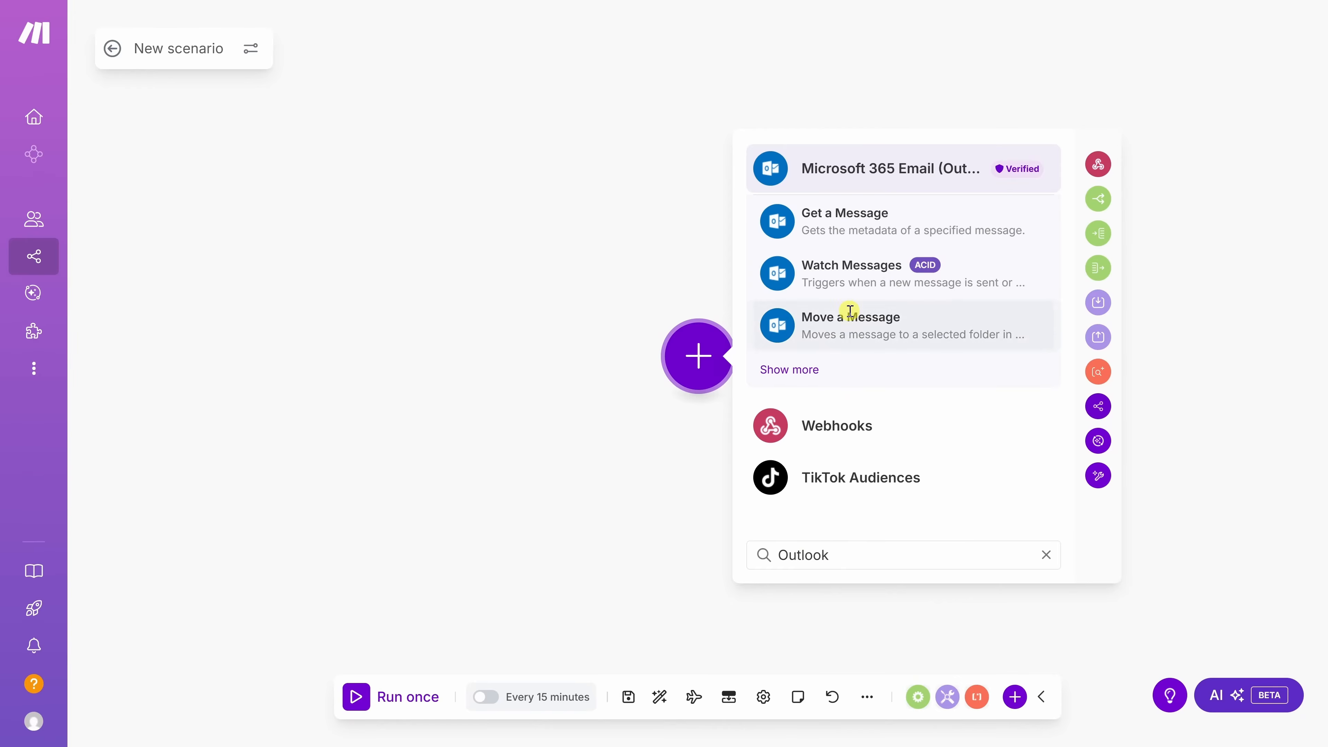
left_click(860, 176)
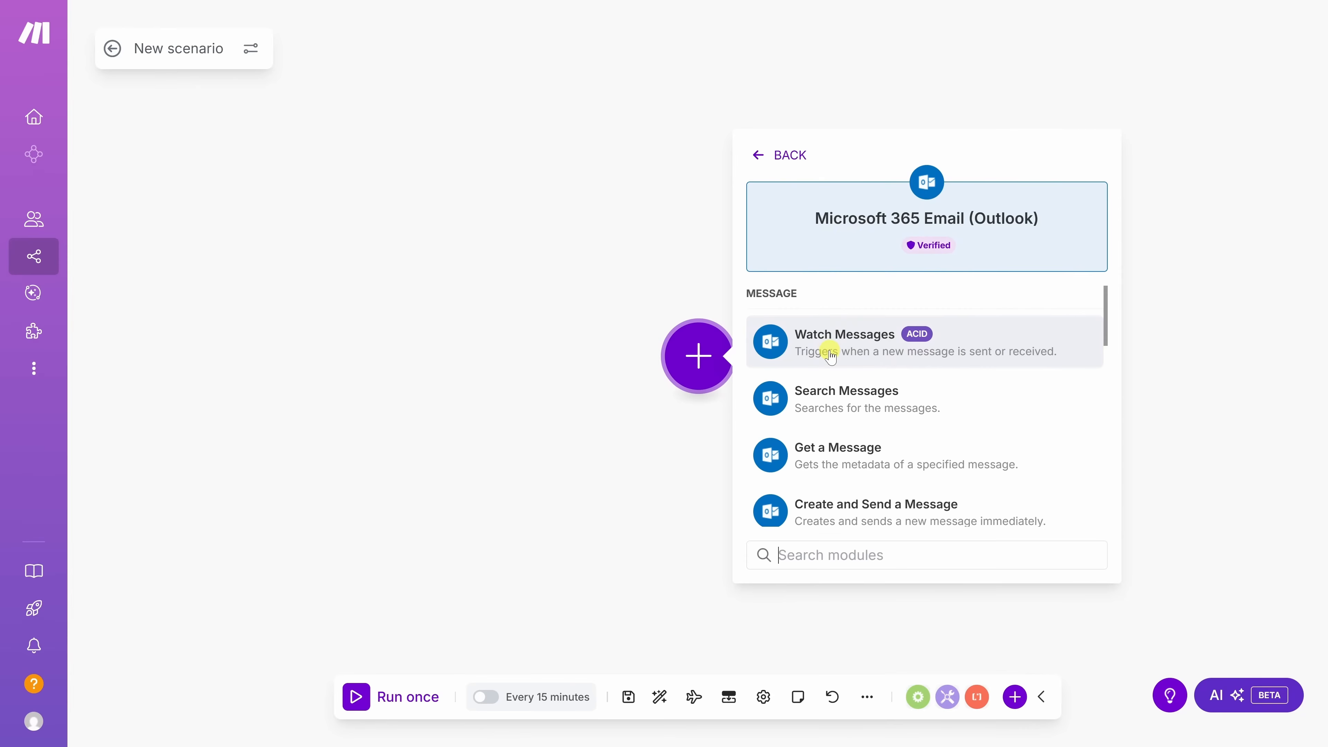
scroll(839, 458, "down", 2)
scroll(842, 460, "down", 3)
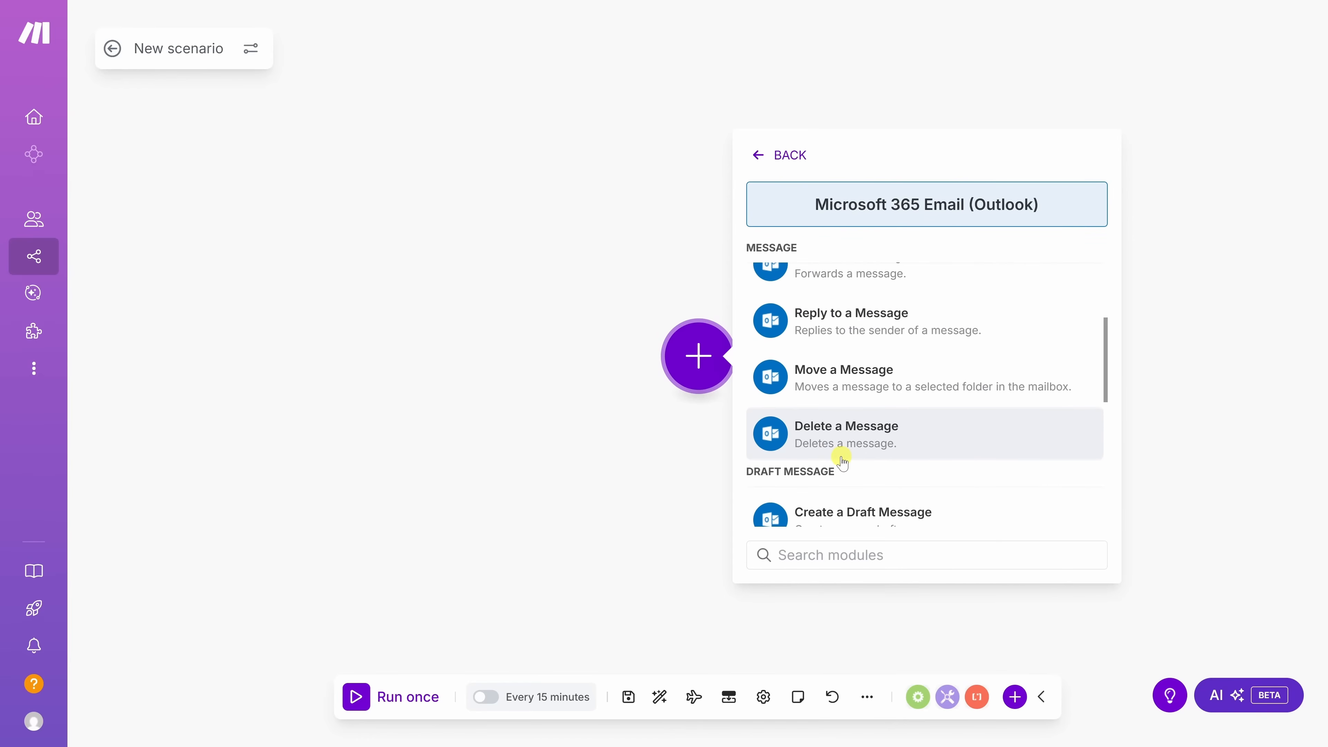
scroll(842, 460, "up", 5)
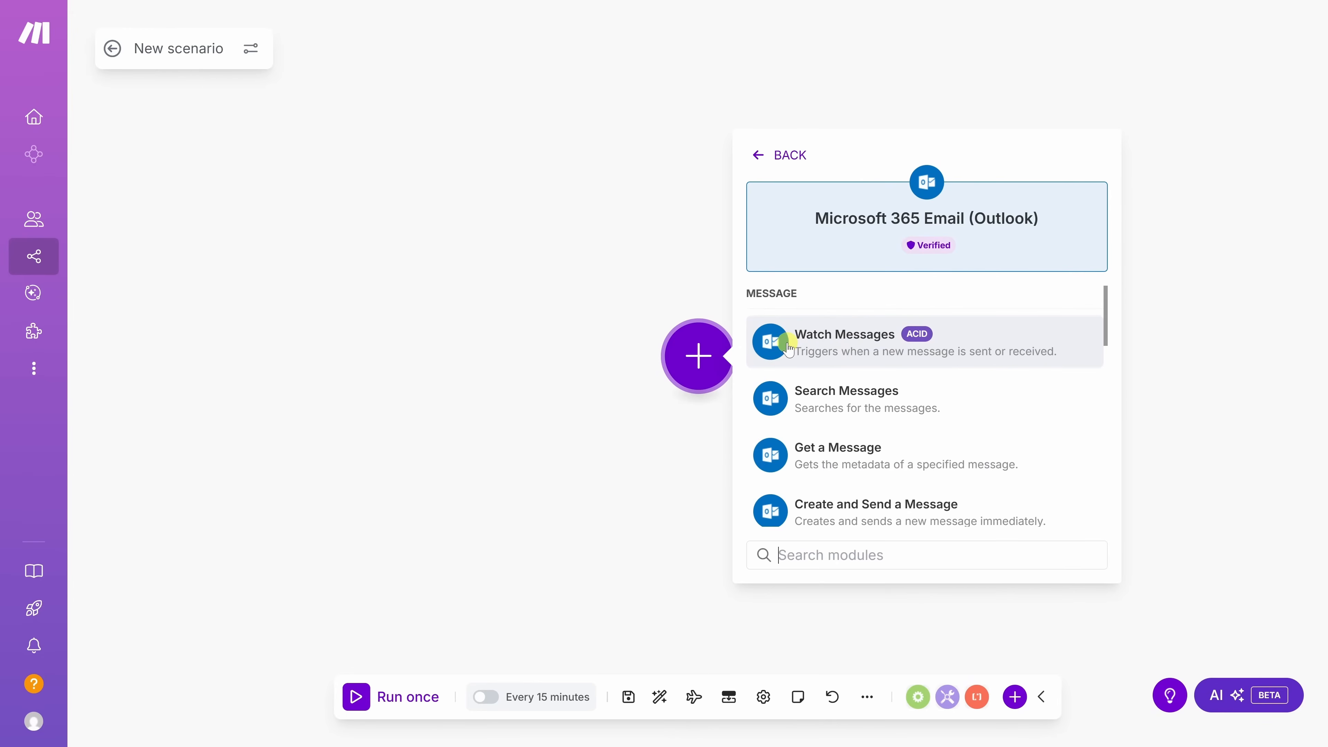
left_click(889, 345)
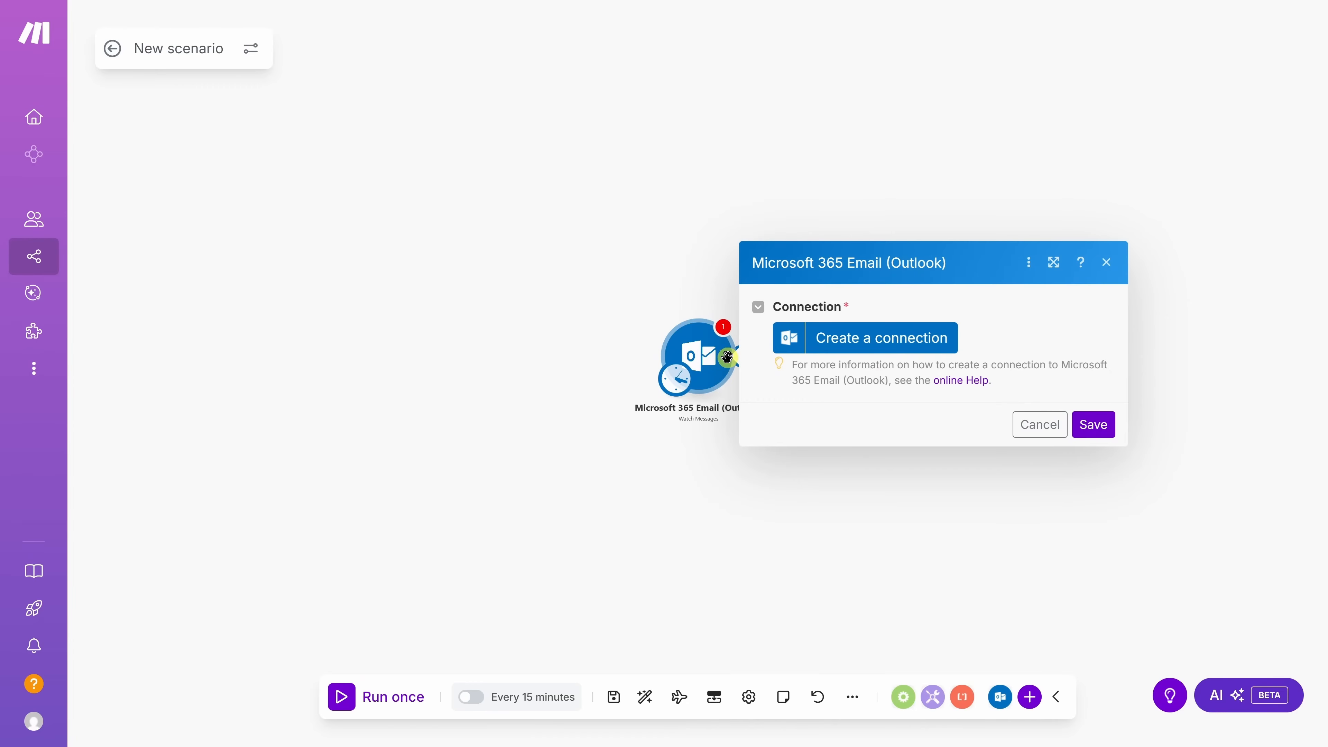
Create a Microsoft connection for the Outlook trigger and have it watch all messages in the Inbox folder
left_click(823, 340)
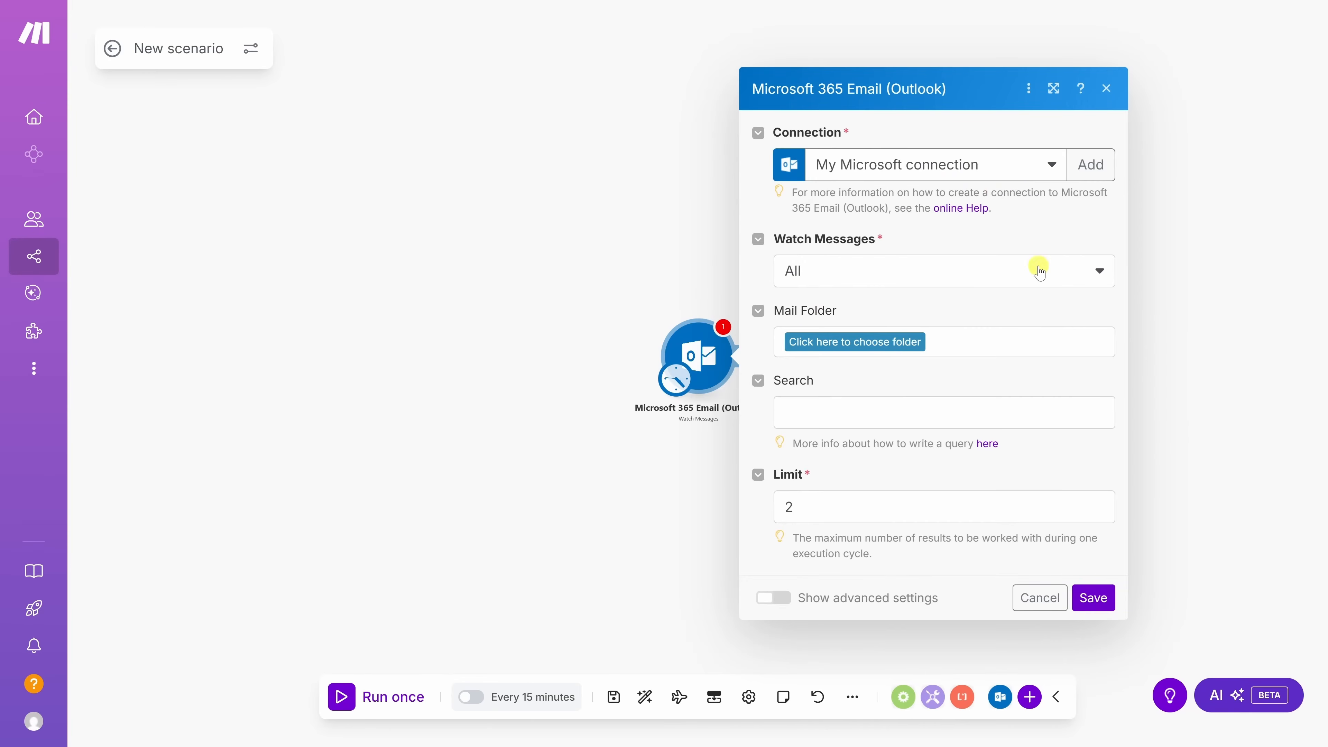
left_click(894, 267)
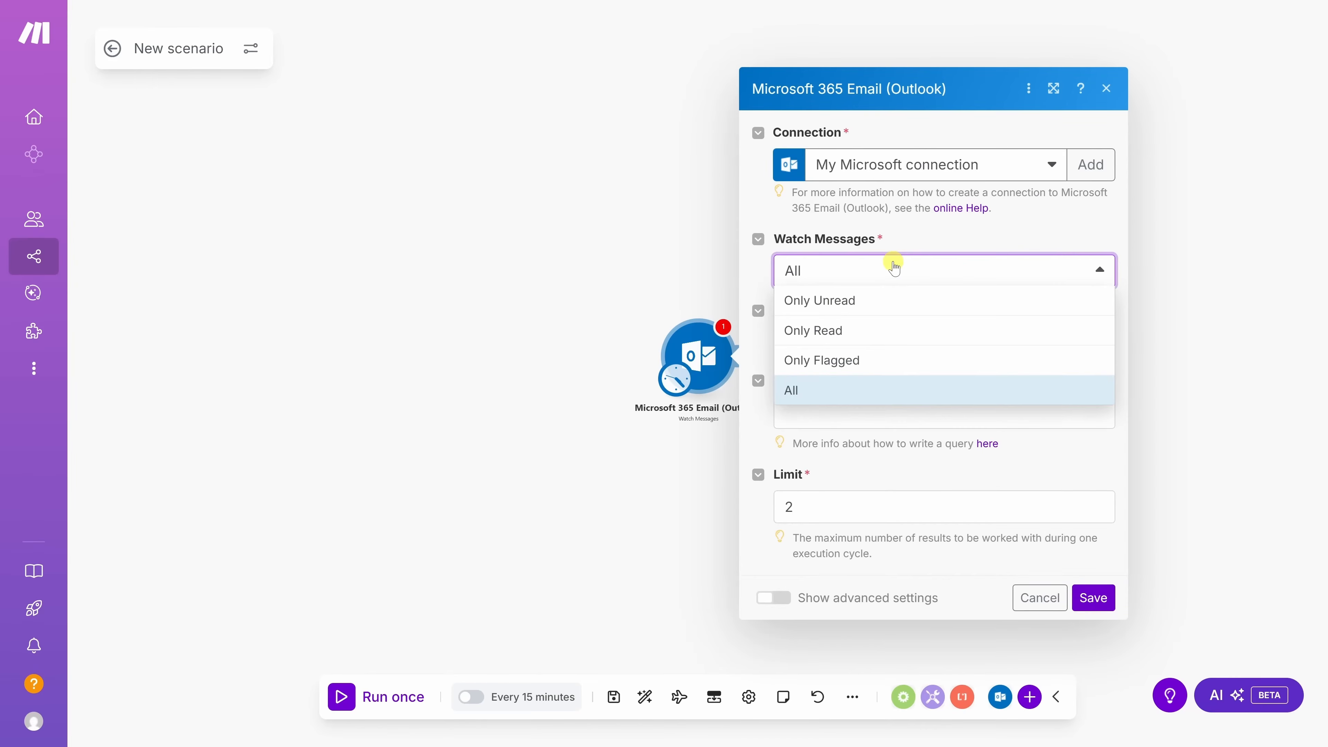
left_click(893, 266)
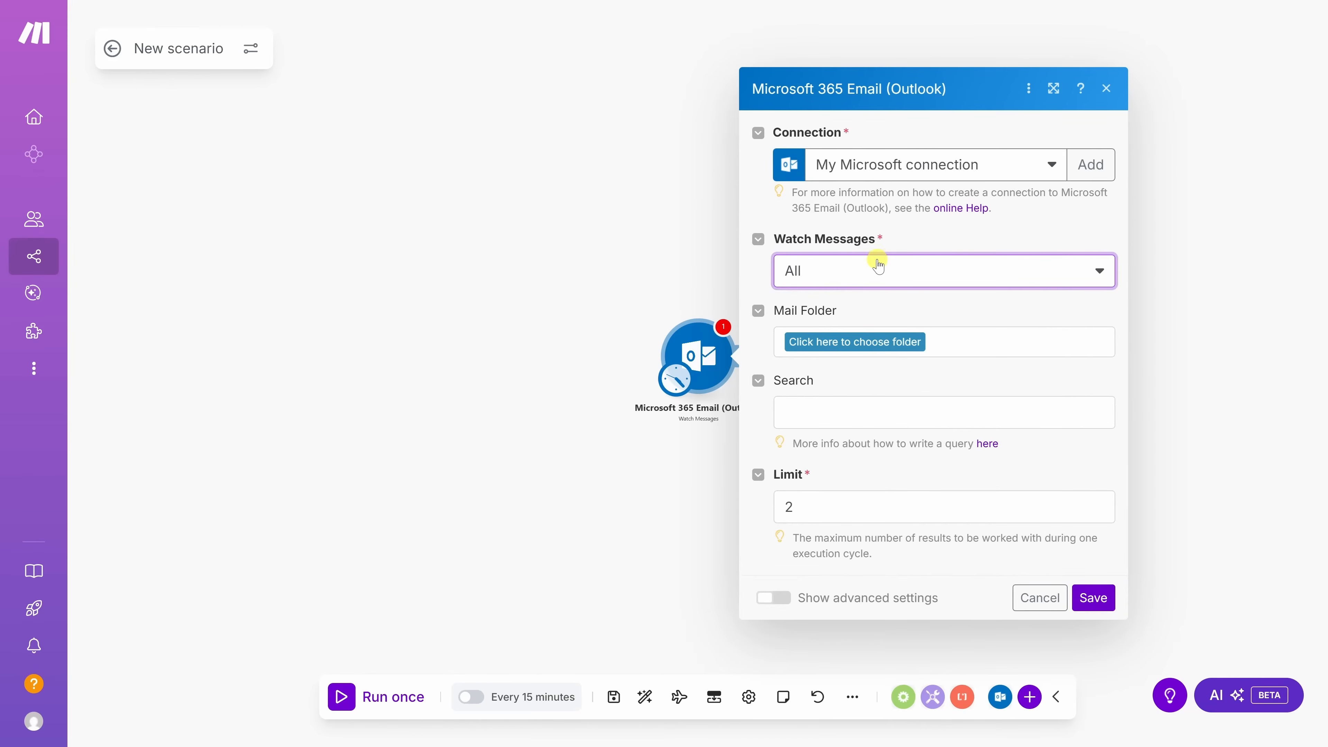
left_click(831, 344)
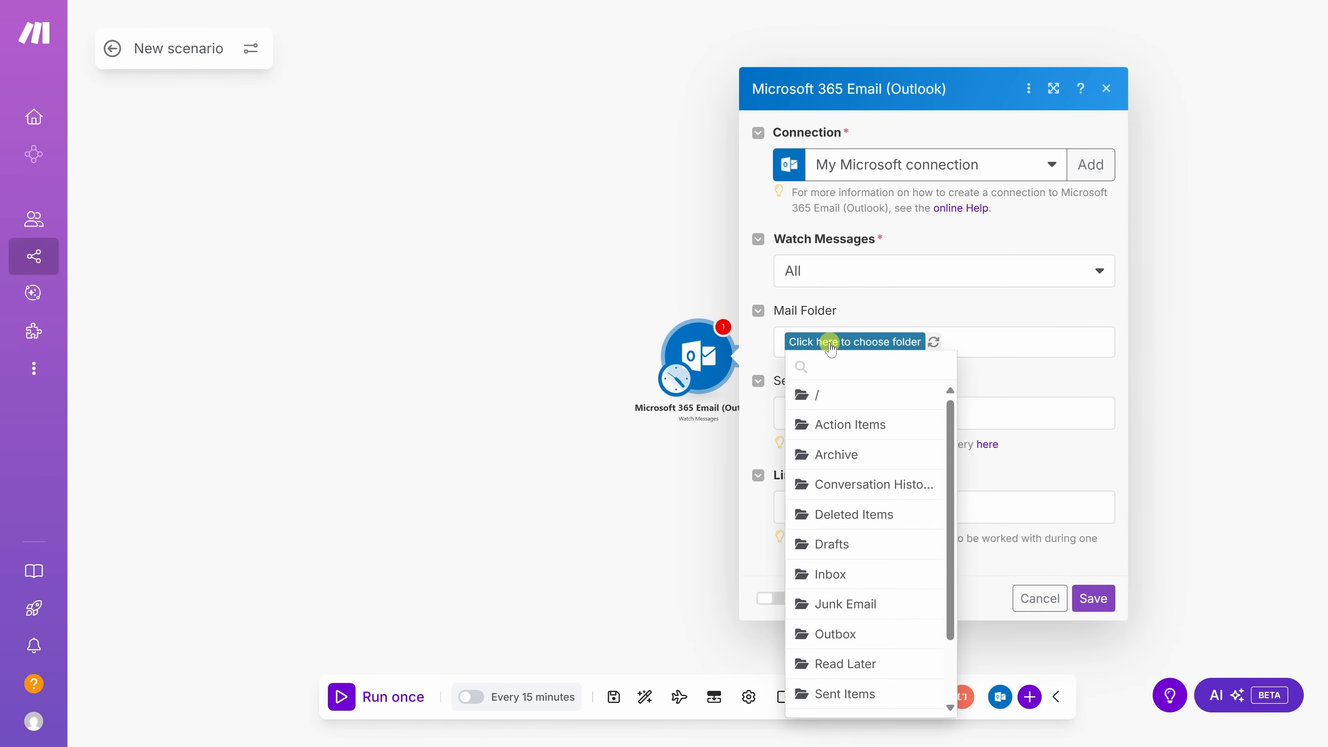
left_click(840, 574)
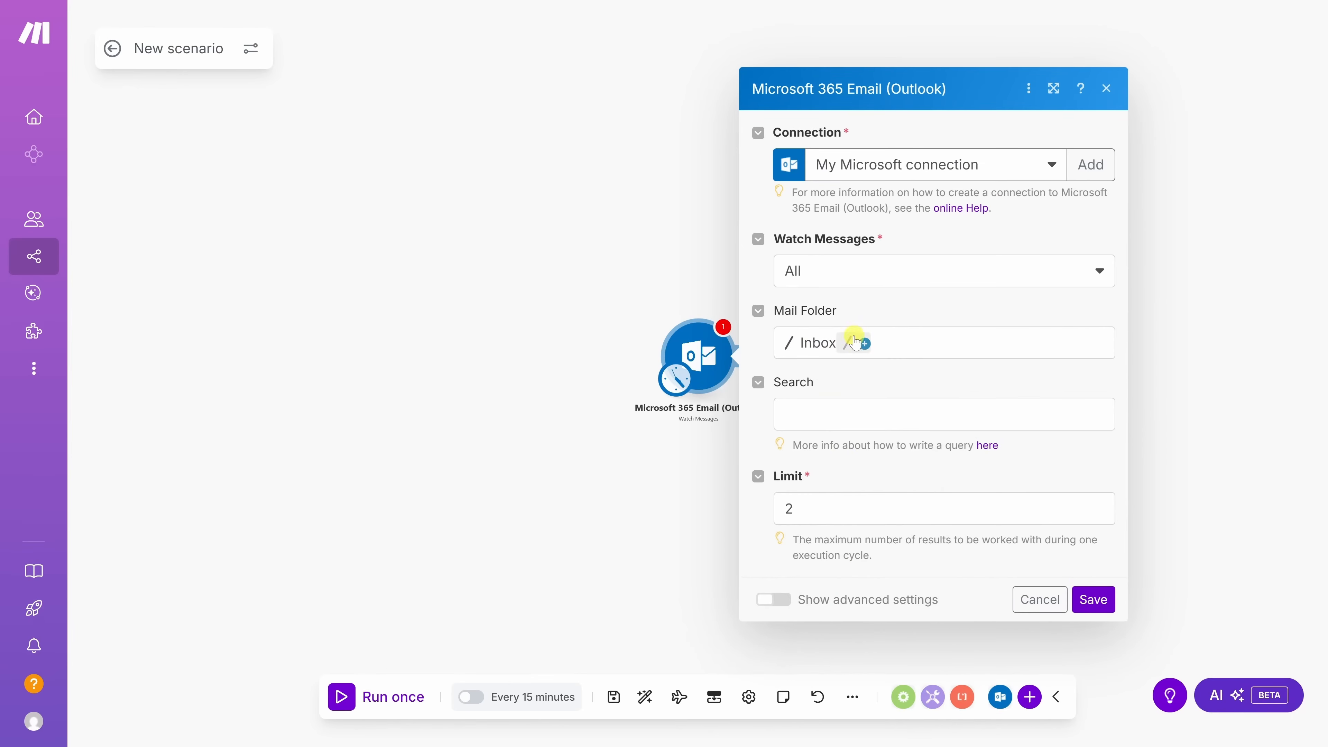
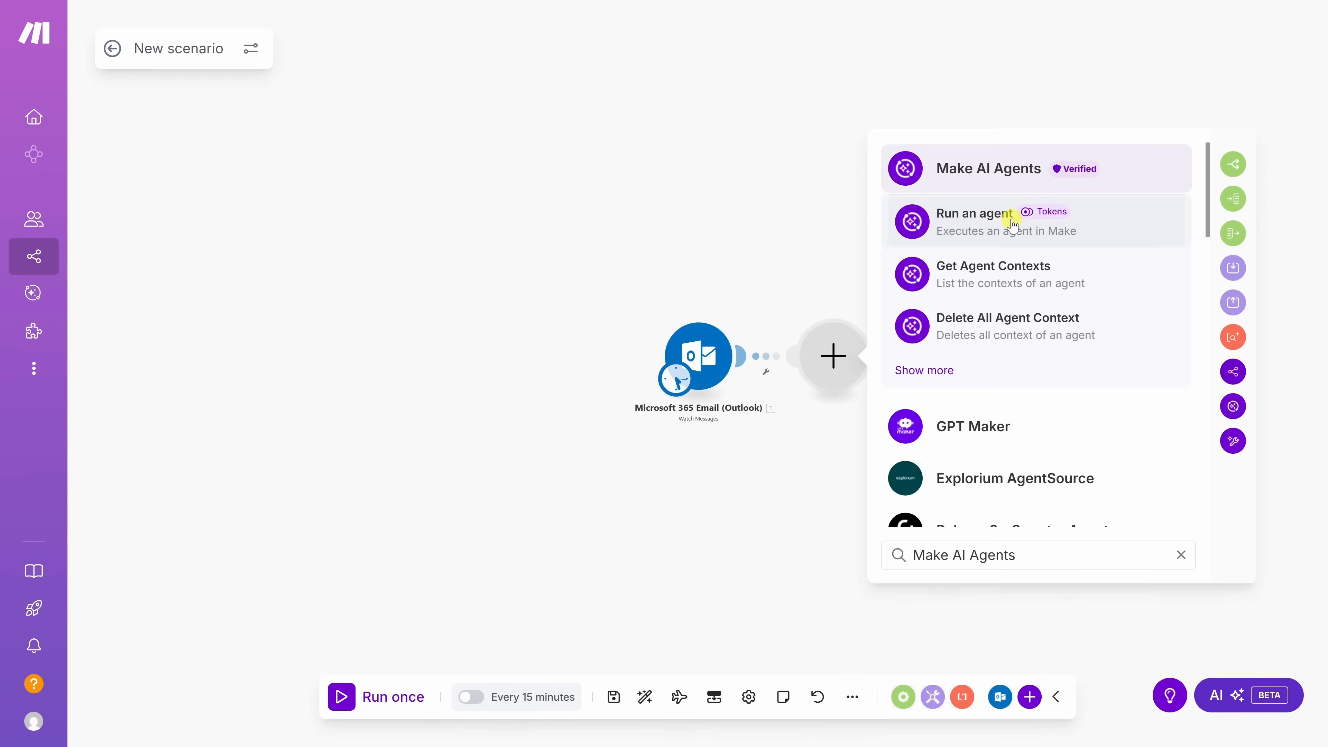
Add the Make AI Agents "Run an agent" module after the Outlook trigger and choose KCC Support Agent as its agent
left_click(1013, 224)
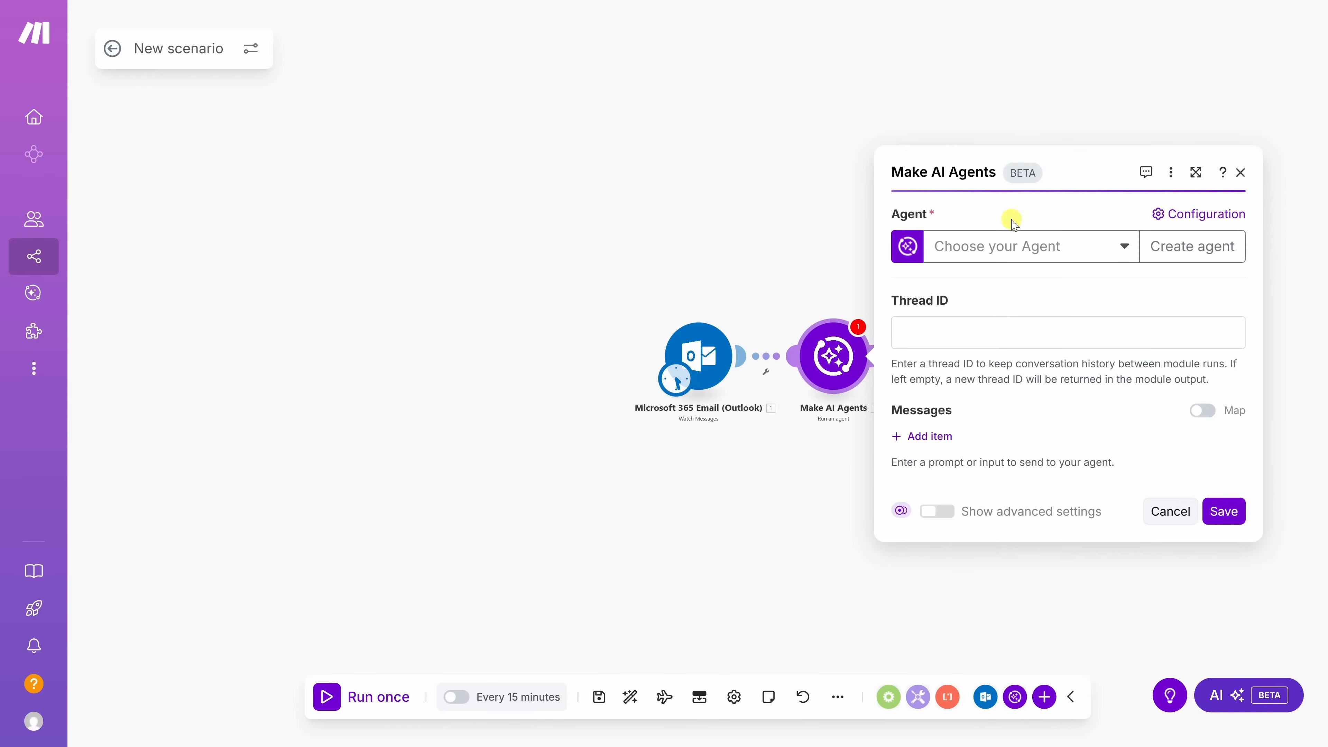
left_click(1017, 248)
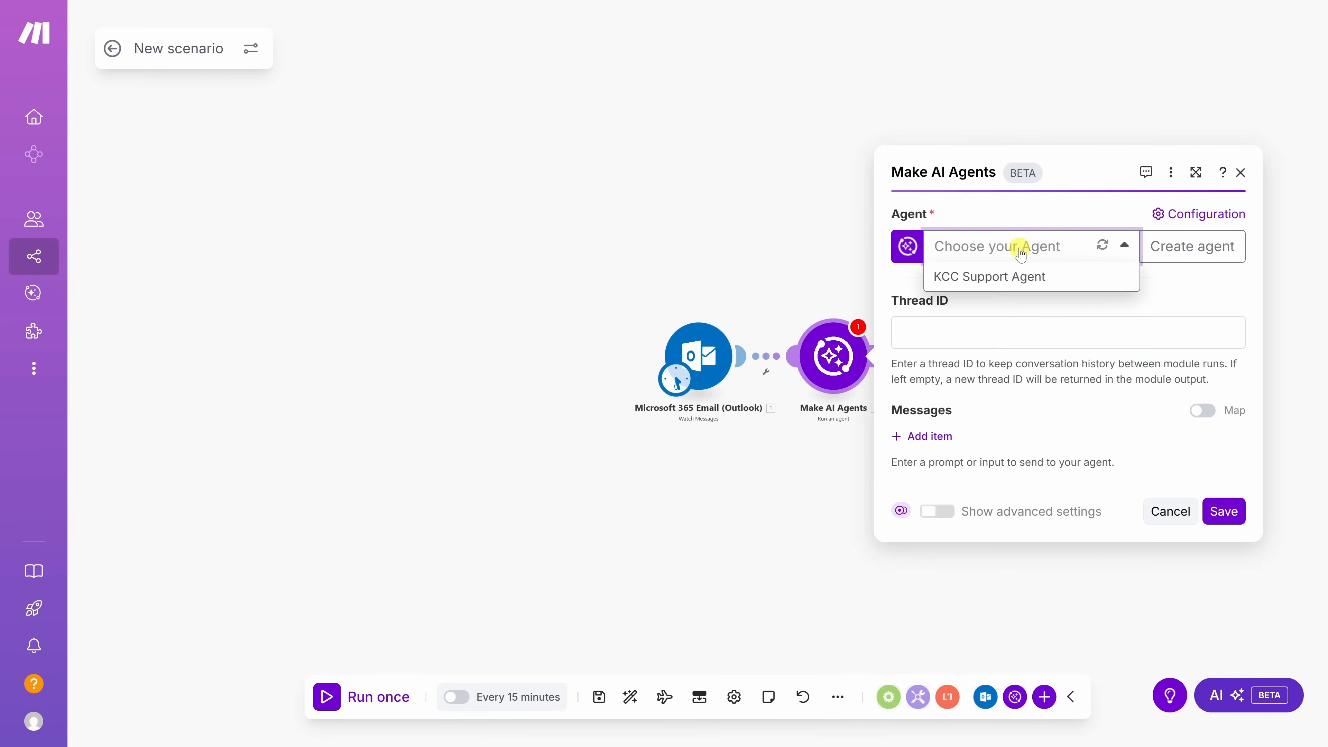
left_click(1045, 286)
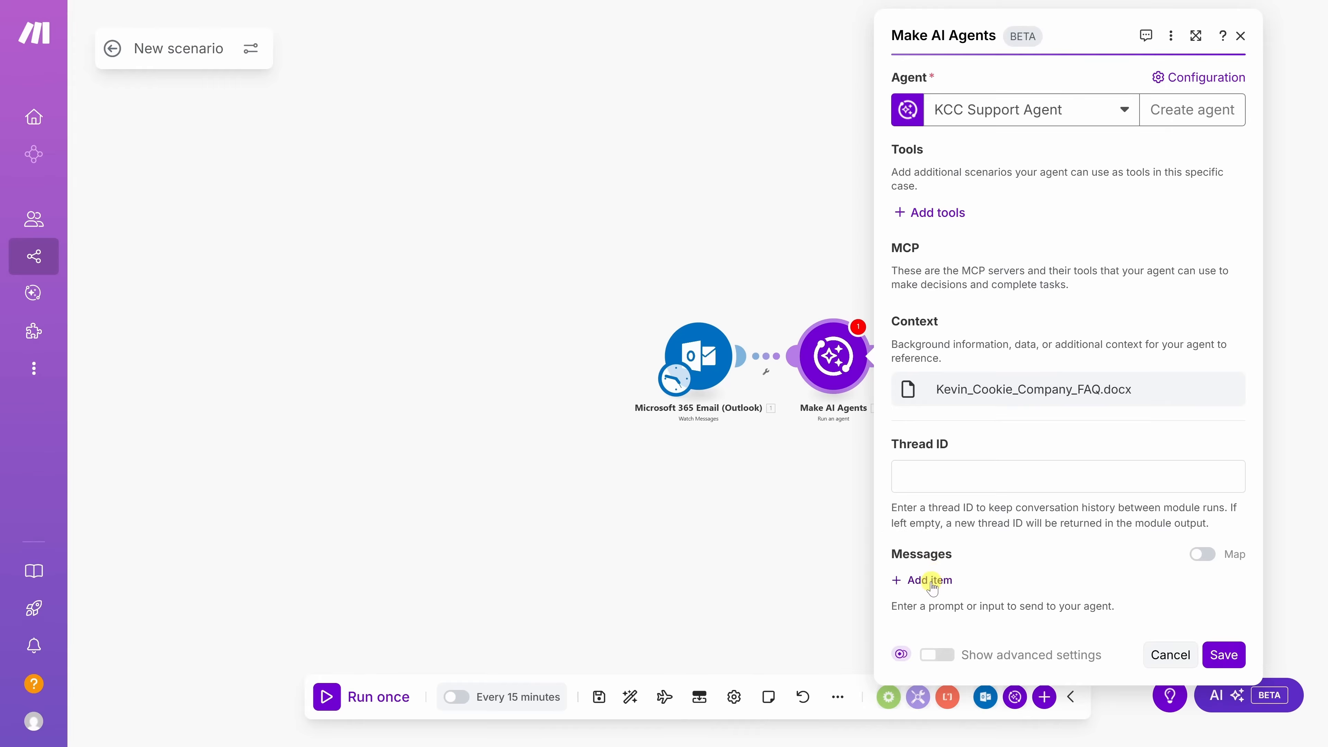
Add a first agent message with the labels Customer Email Message ID, Customer Email Subject, Customer Email Body and Customer Email Address
left_click(897, 581)
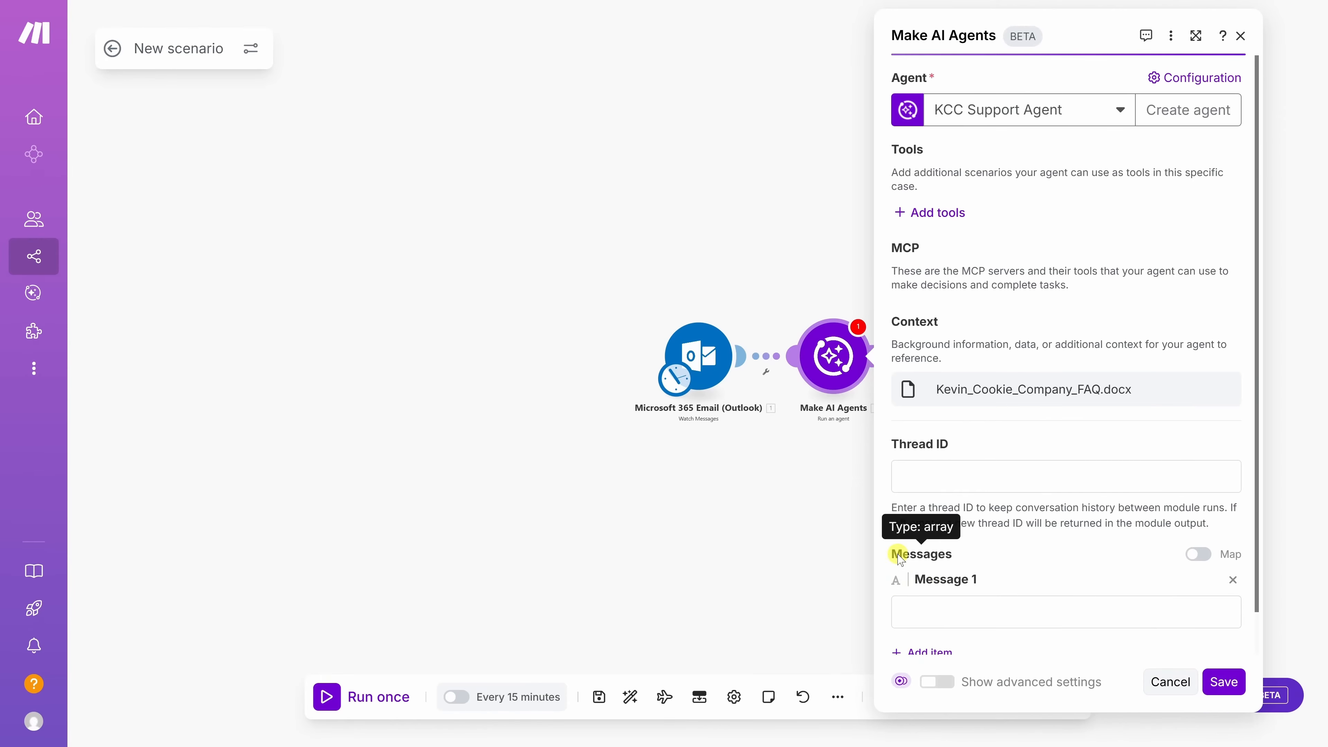
left_click(935, 608)
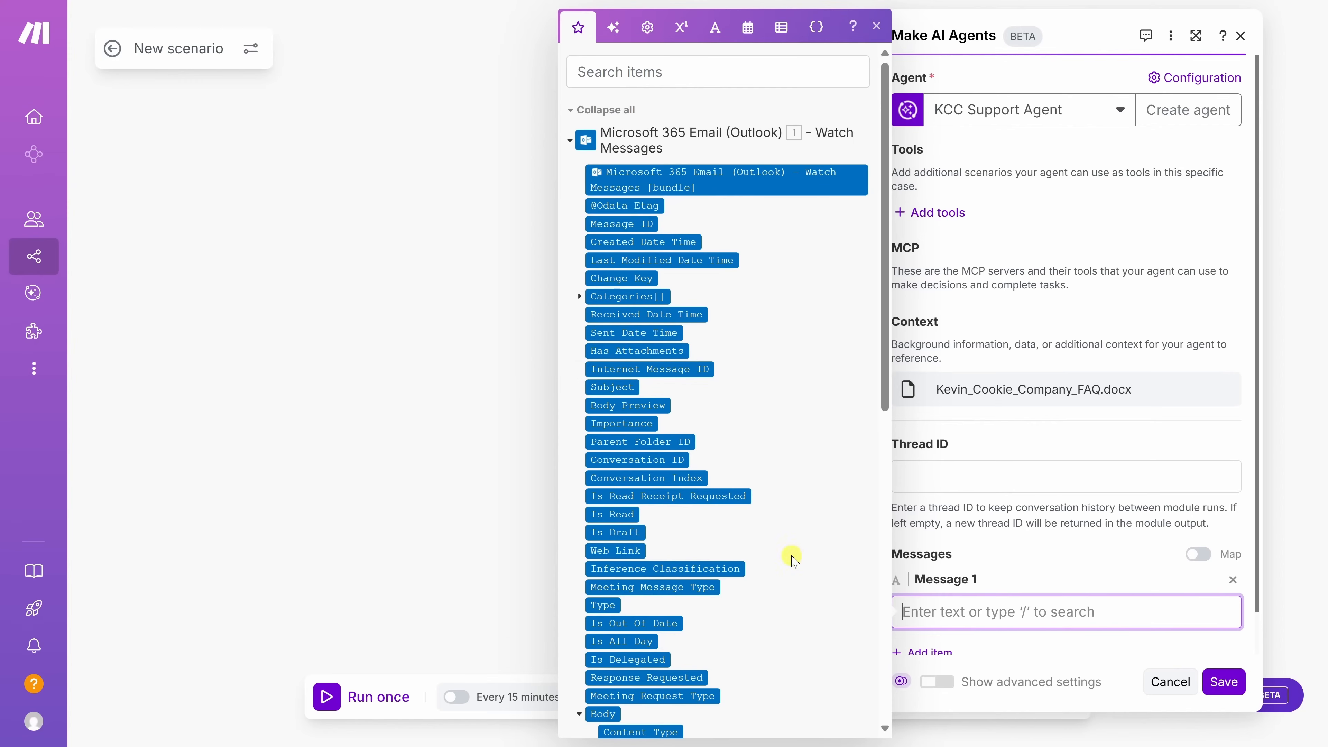
type("Customer Email Message ID: Customer Email Subject: Customer Email Body: Customer Email Address:")
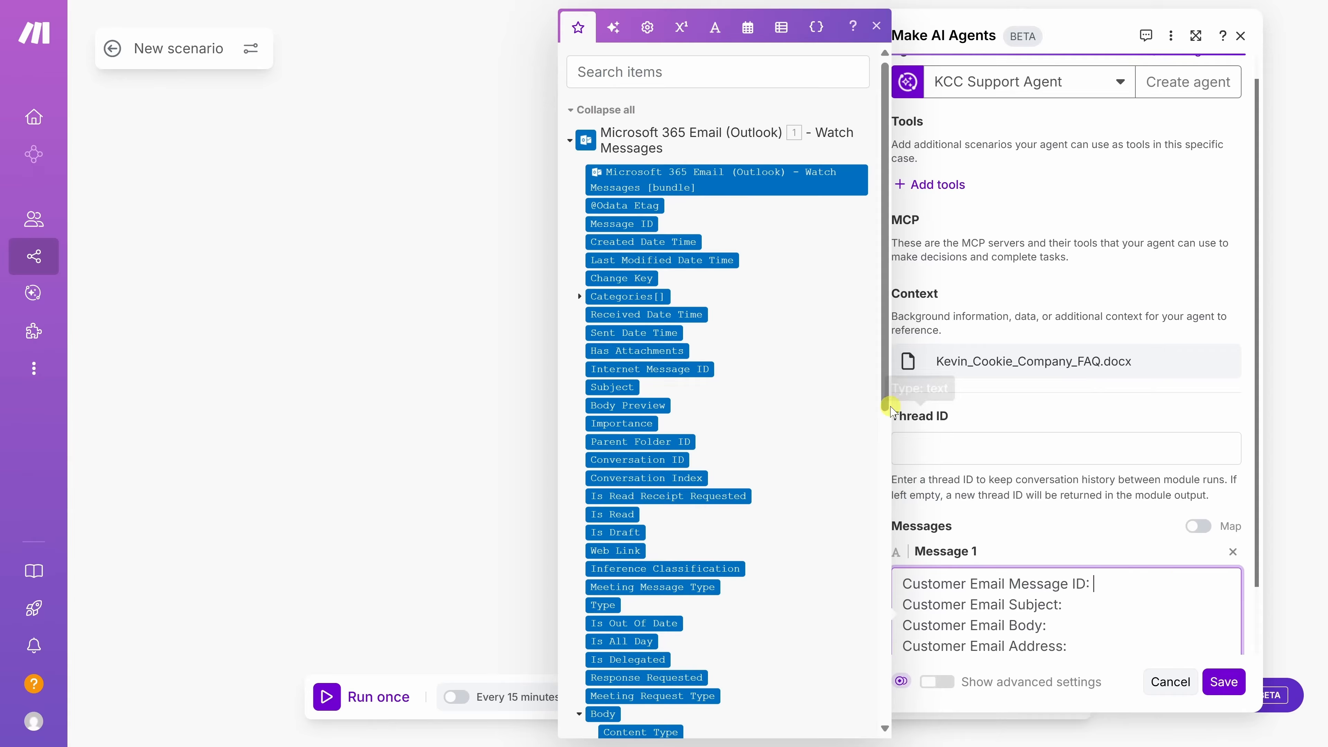
Map the Outlook fields Message ID, Subject, Body: Content and Sender: Email Address to the matching labels in Message 1
left_click(608, 225)
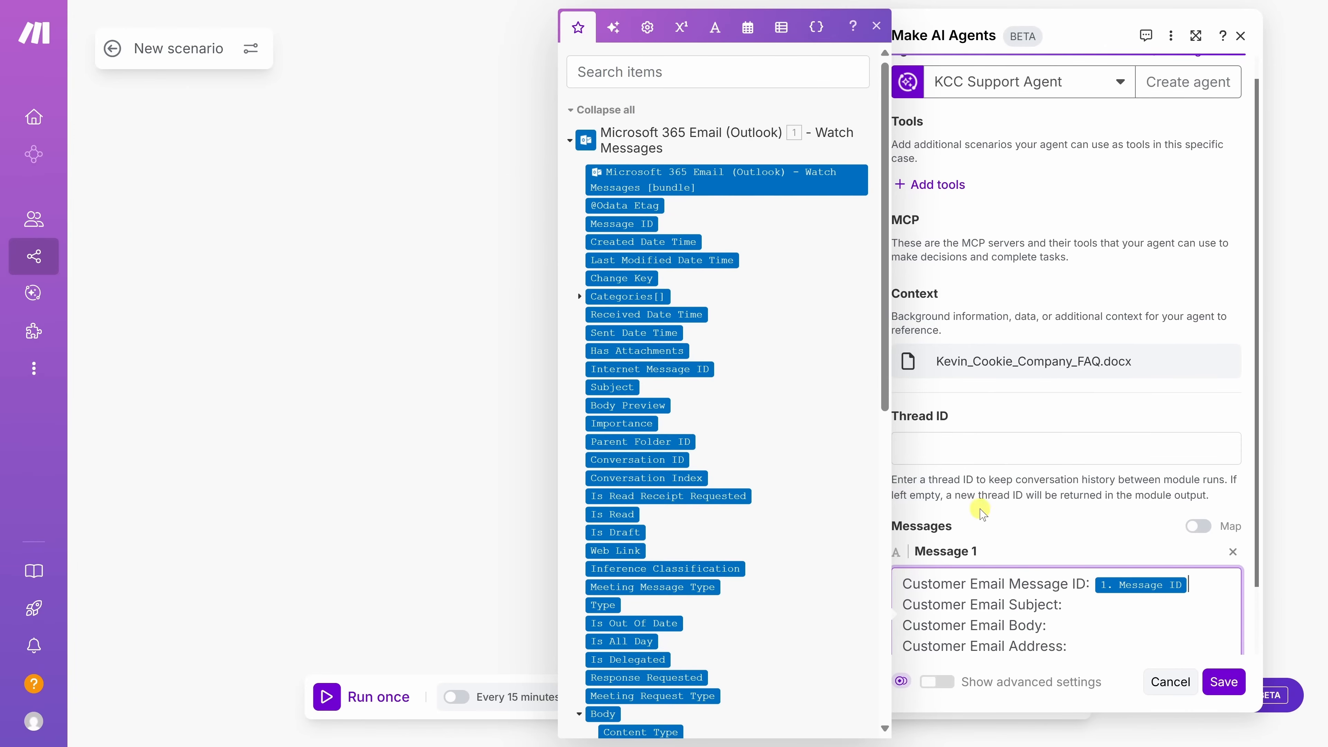
left_click(608, 387)
left_click(1061, 626)
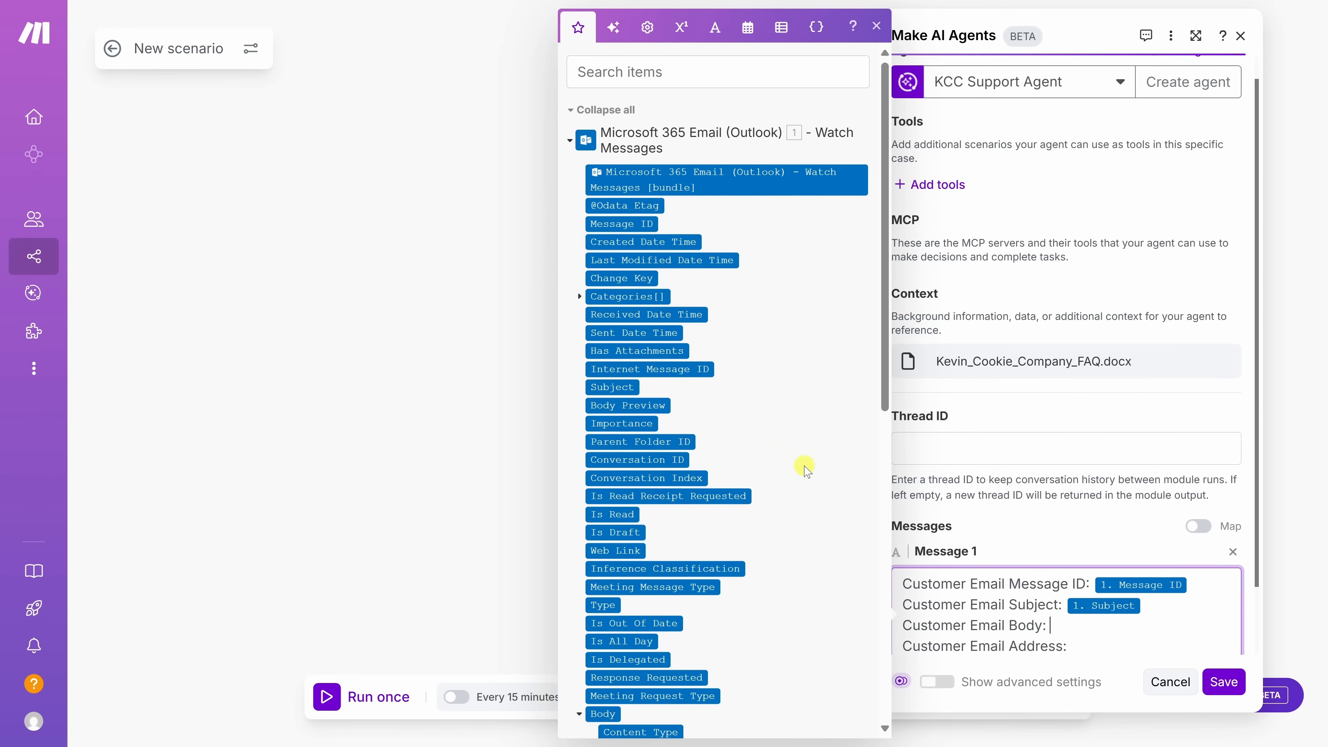
scroll(658, 403, "down", 3)
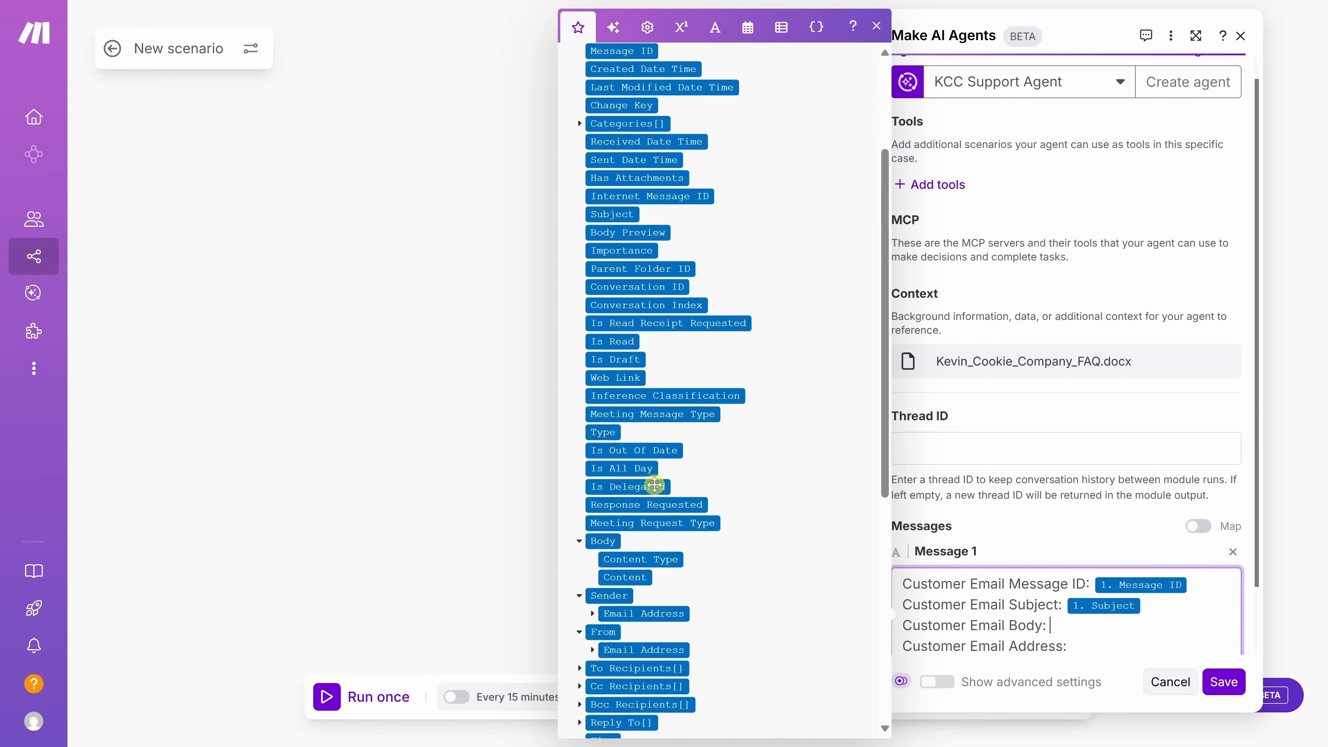
left_click(637, 578)
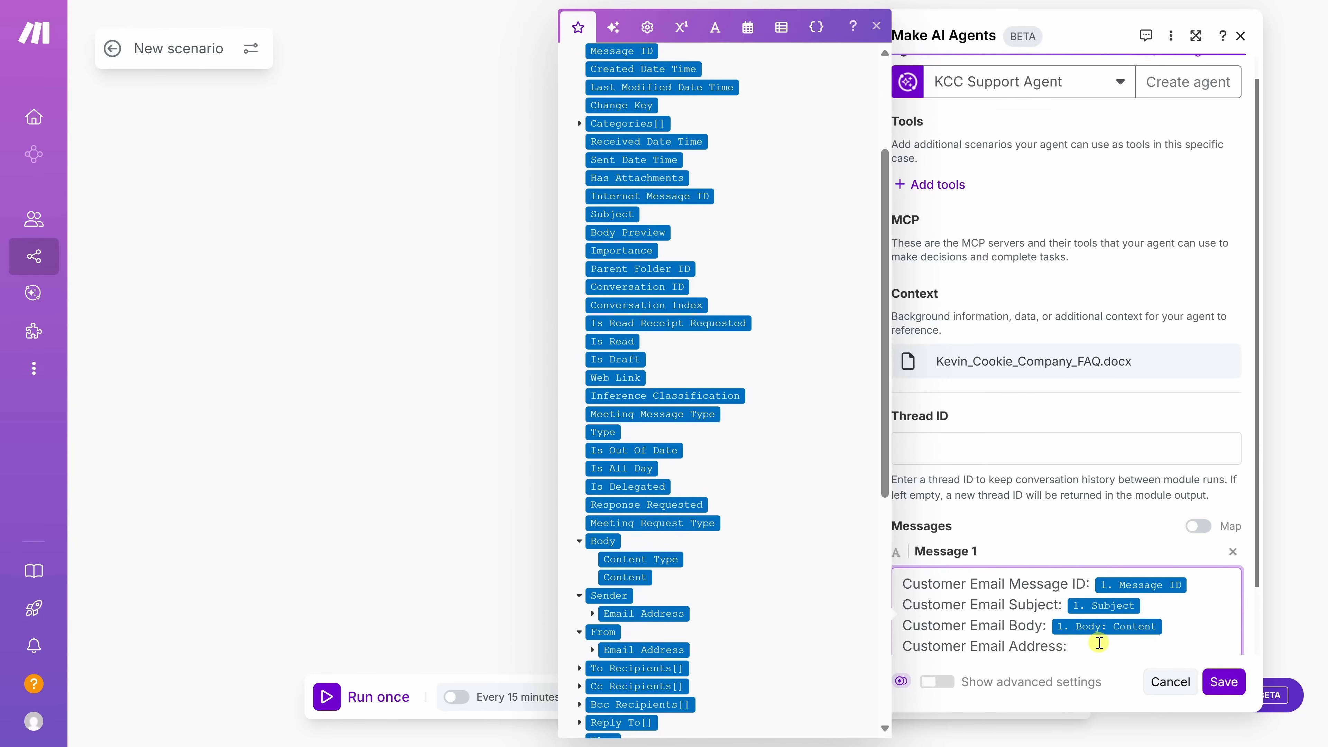
left_click(647, 617)
left_click(1118, 642)
scroll(1131, 604, "down", 2)
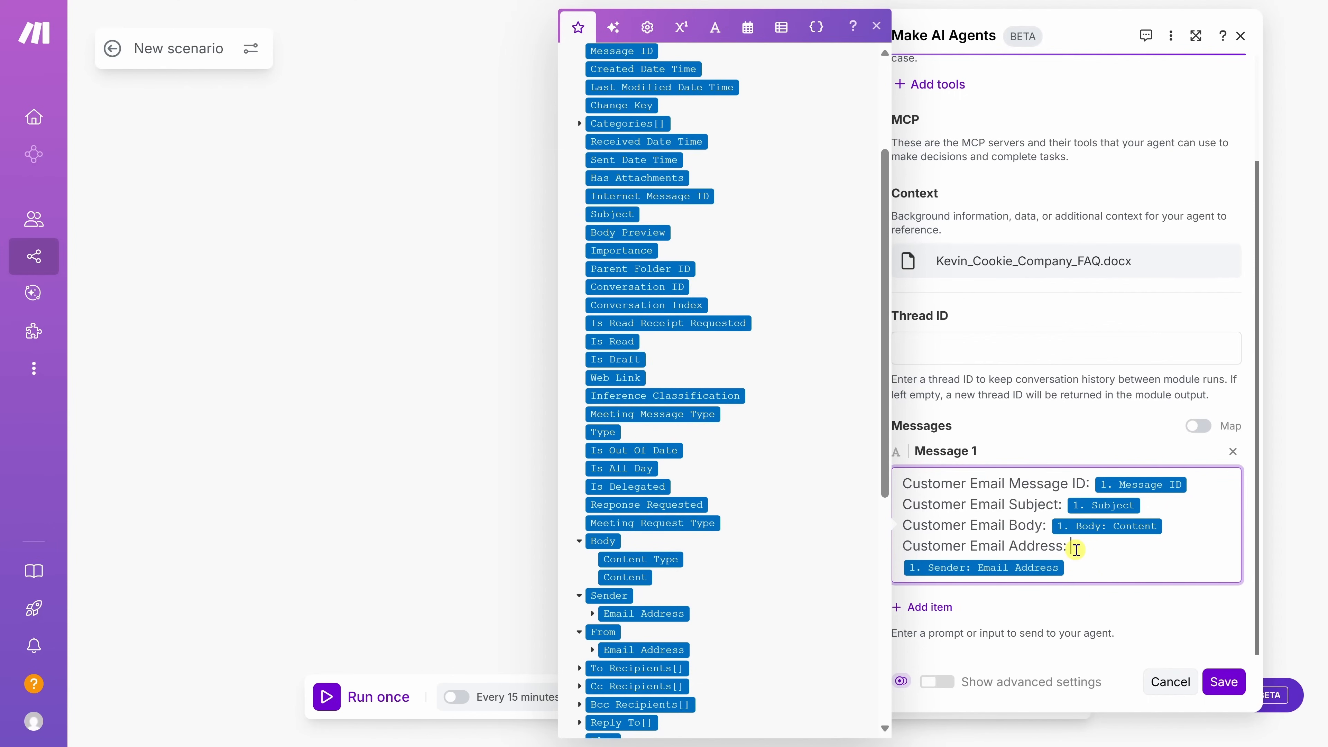
left_click(1076, 551)
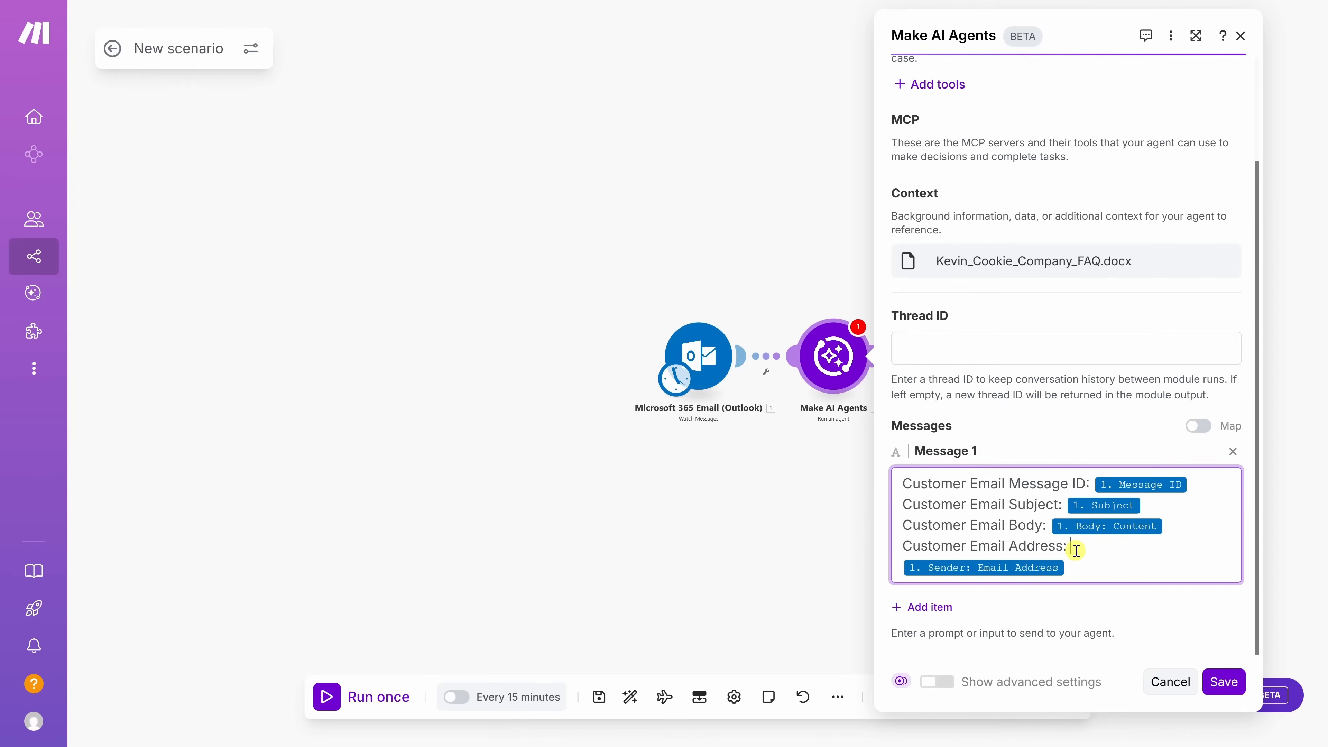
Add a second message asking for the customer reply body in simple HTML (<p>, <br>, <strong>, <em>, <ul>/<li>, <a href>), and save the module
left_click(904, 607)
scroll(1081, 585, "down", 2)
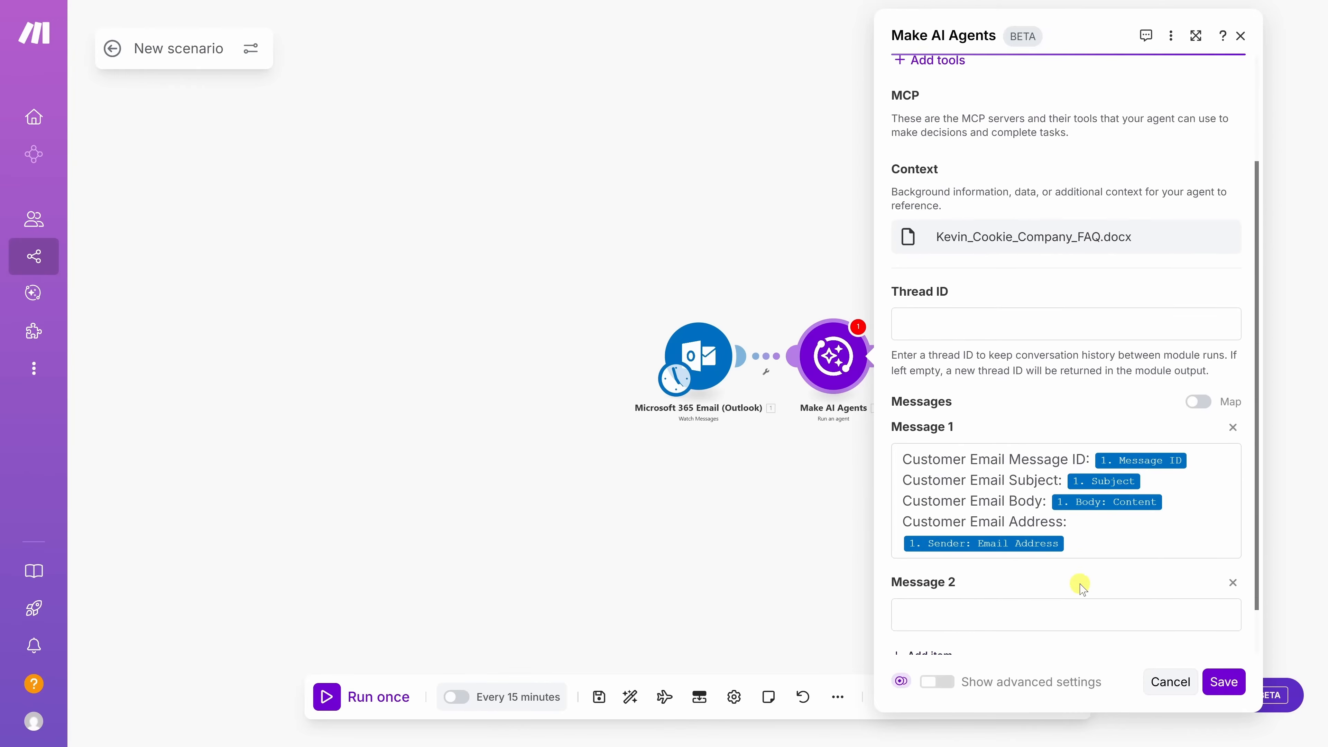
left_click(940, 566)
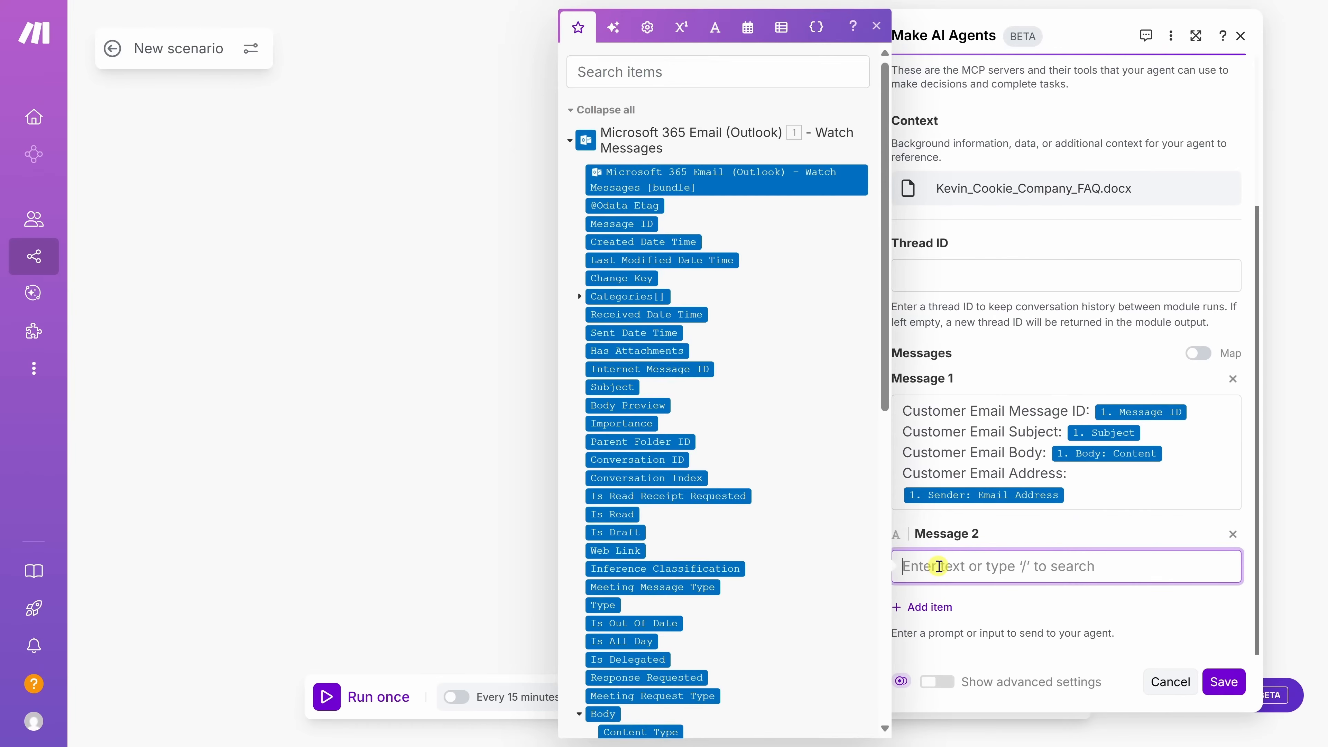
type("Format the body content message to send to the customer in HTML. Keep it simple: <p>, <br>, <strong>, <em>, <ul>/<li>, <a href>.")
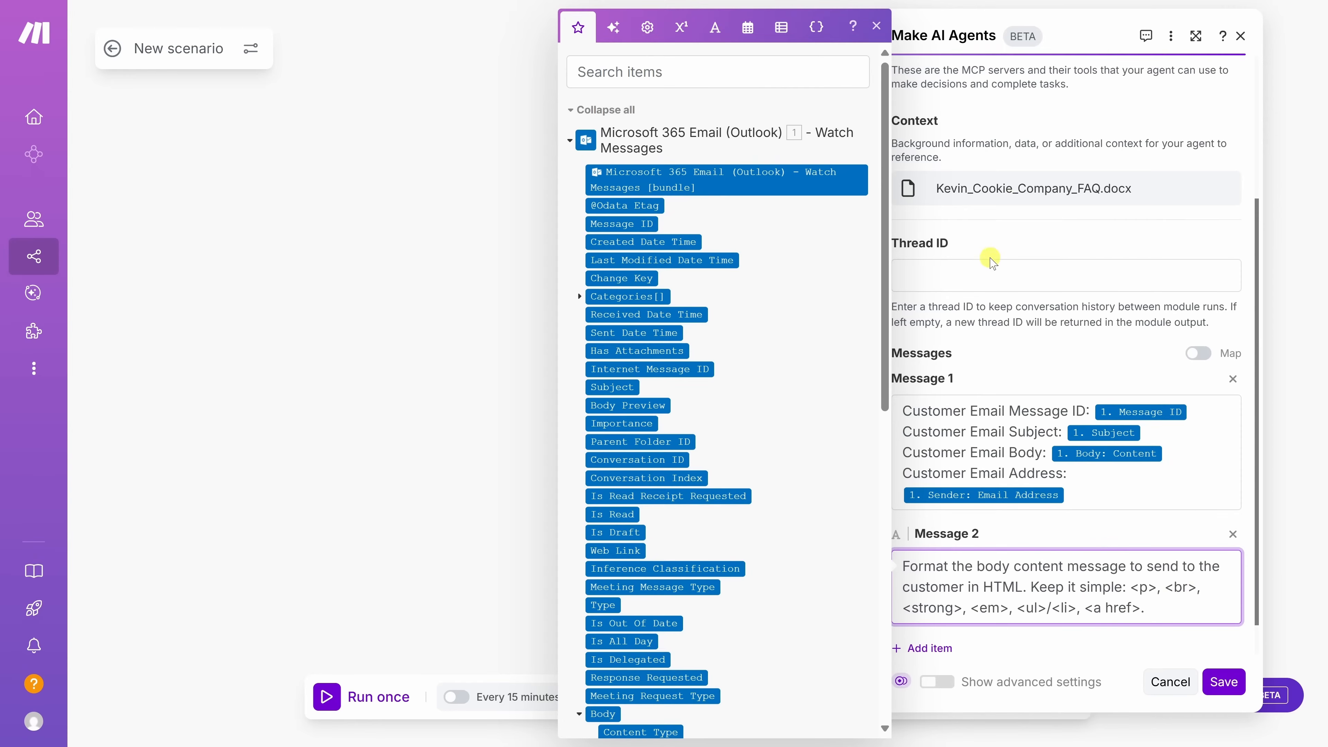
left_click(1219, 683)
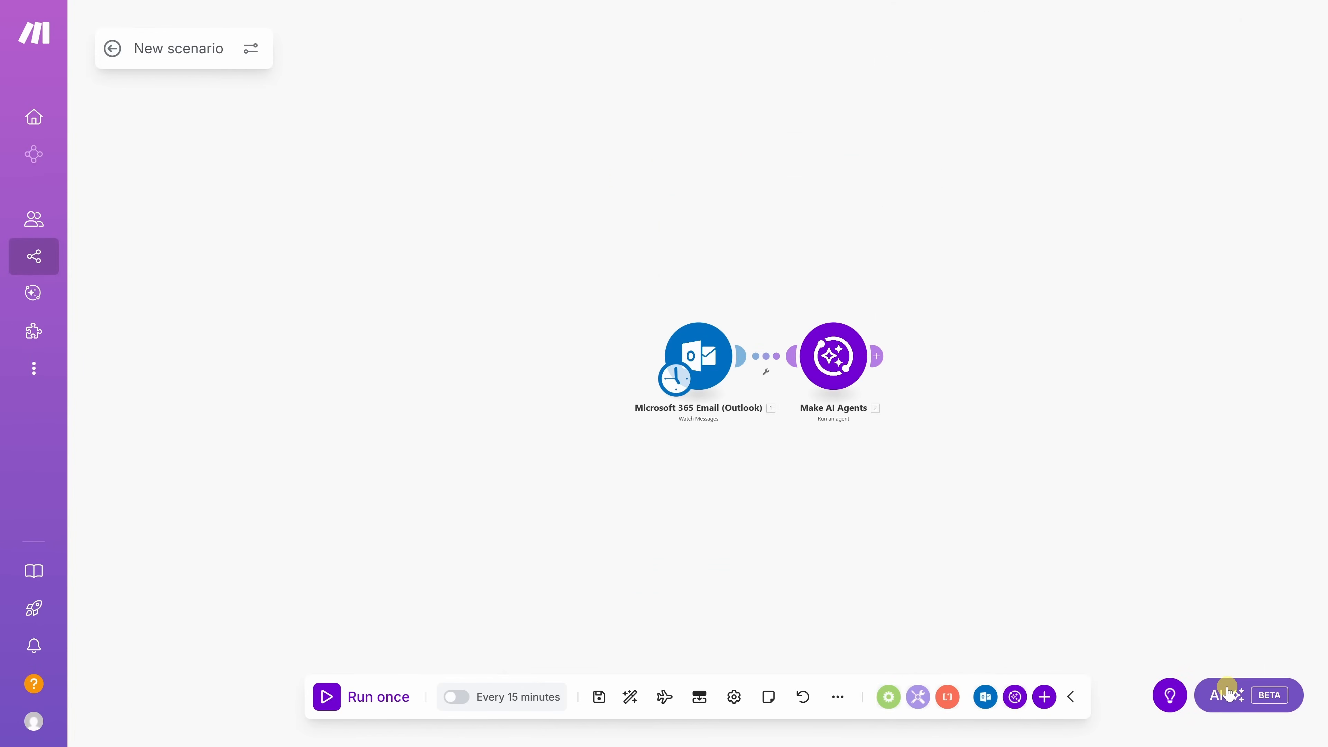
Rename the scenario "Respond to Customer Email" and save it
left_click(178, 50)
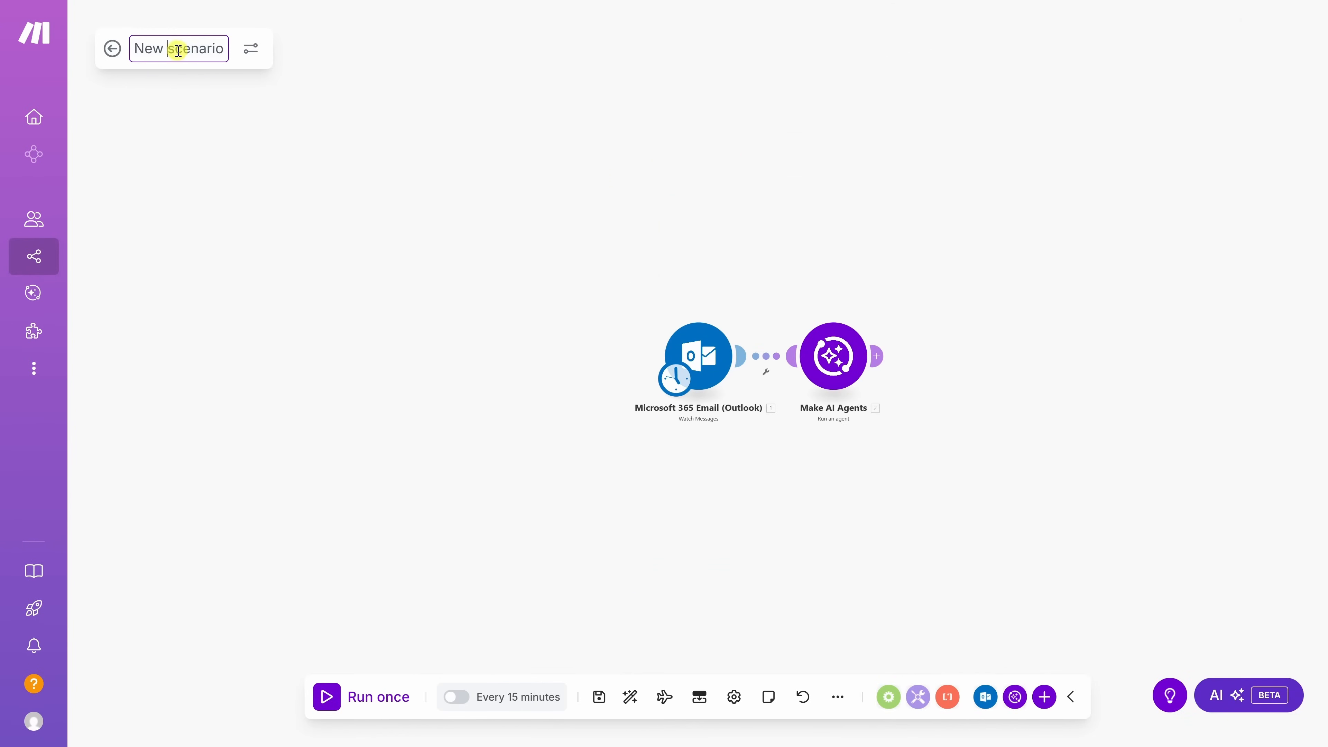
key("ctrl+a")
type("Respond to Customer Email")
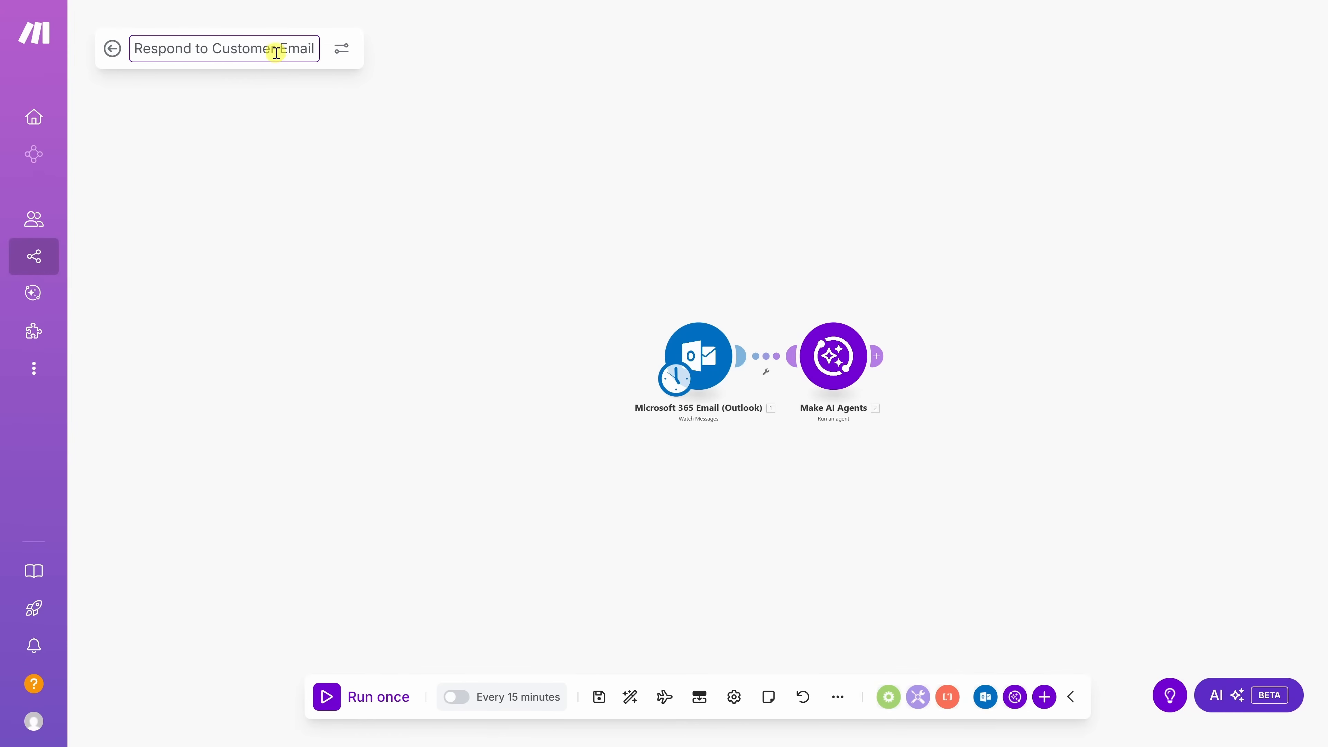
left_click(601, 699)
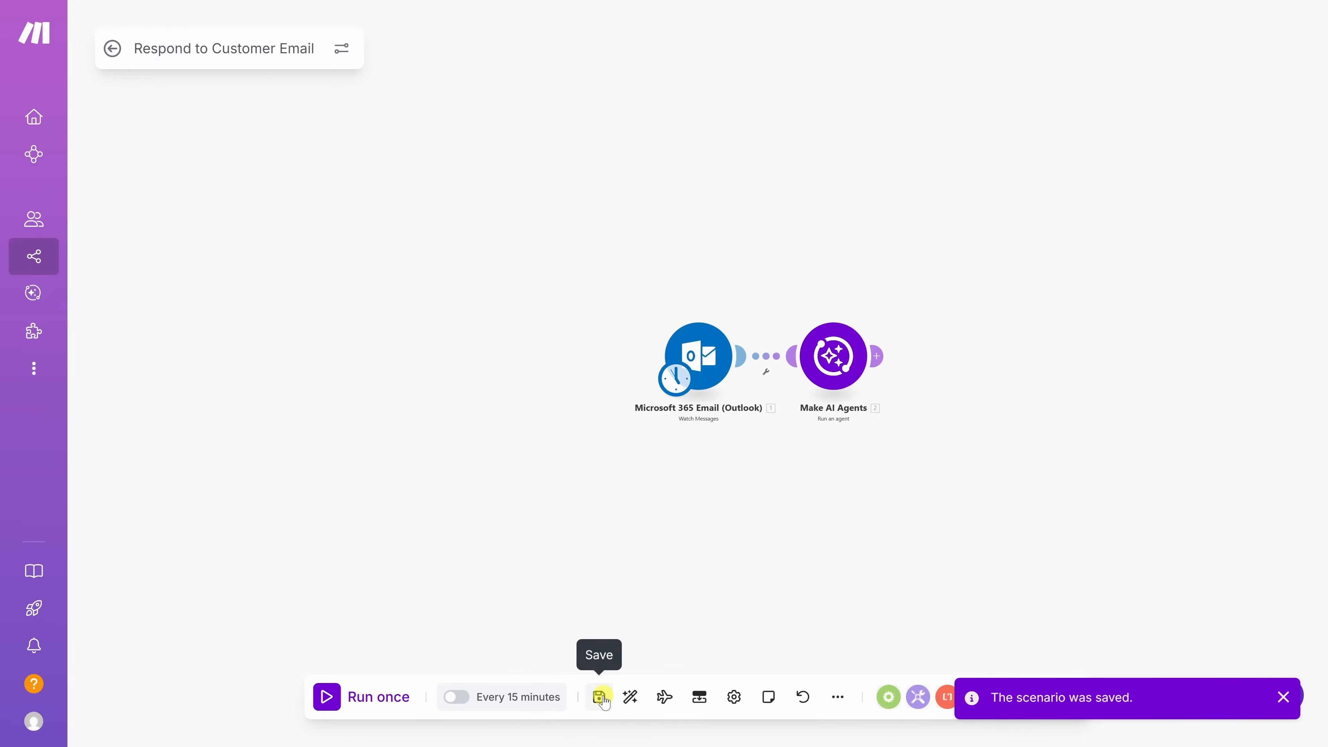
Schedule the scenario to run on demand, save the schedule settings and activate the scenario
left_click(517, 699)
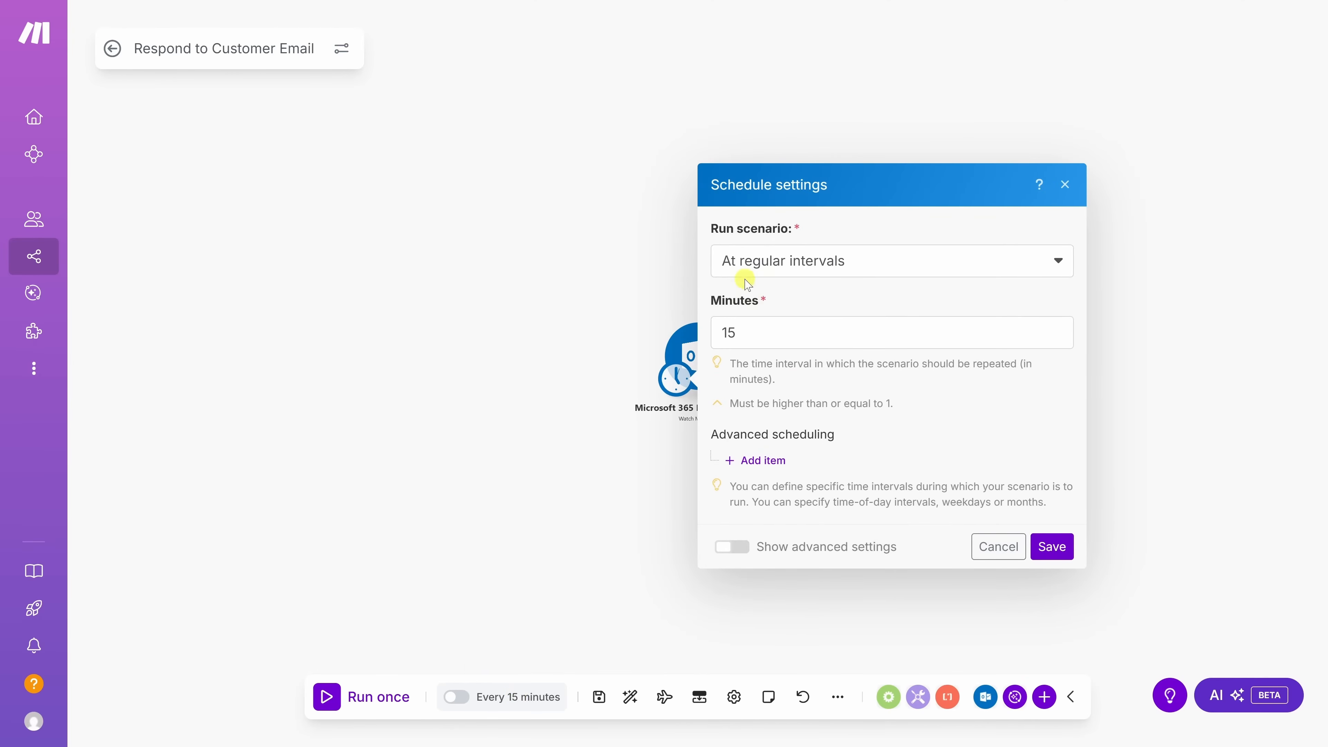
left_click(873, 263)
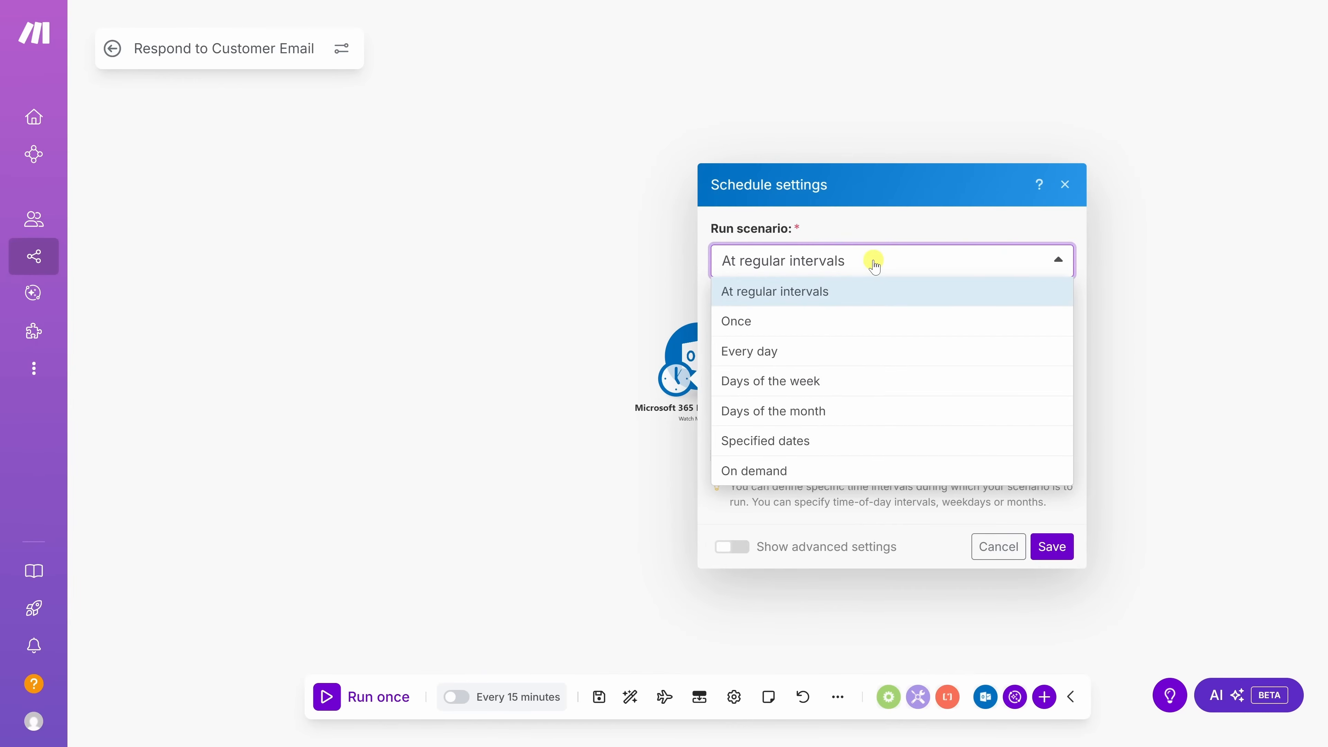
left_click(783, 479)
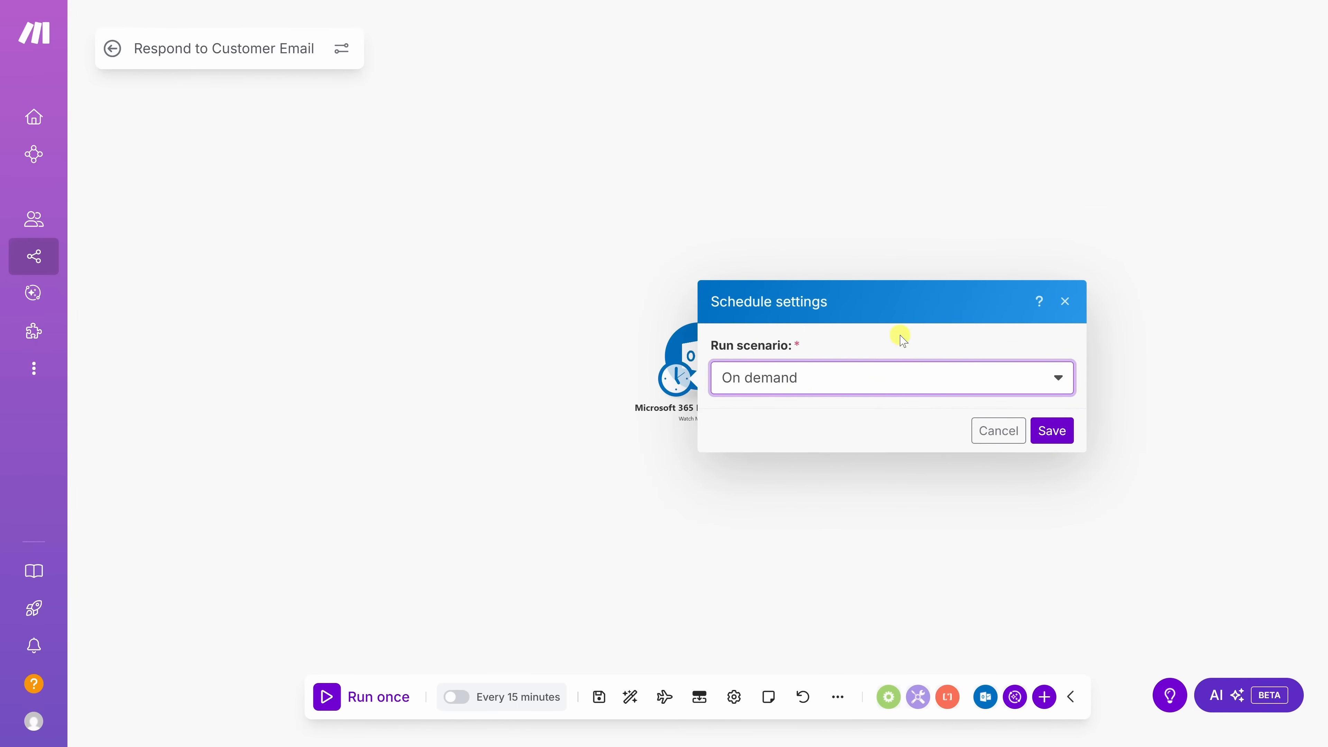
left_click(1055, 432)
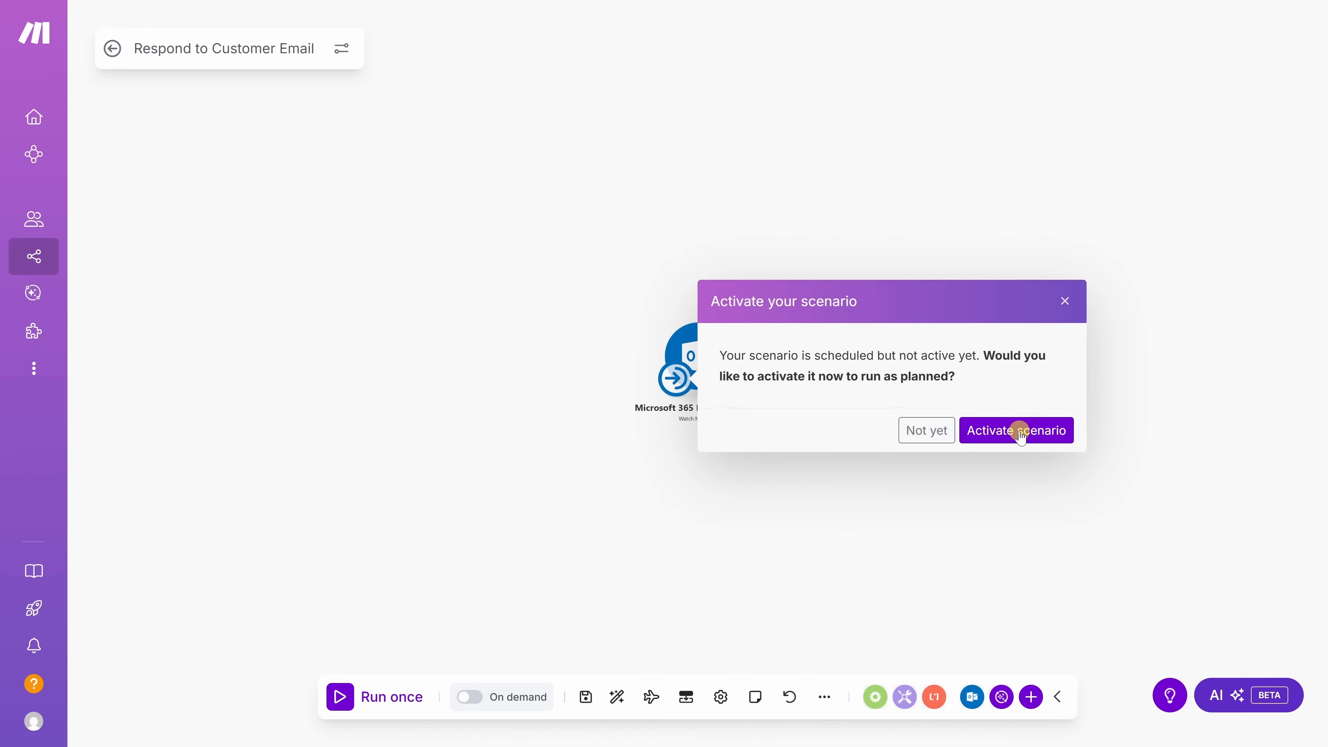
left_click(1021, 434)
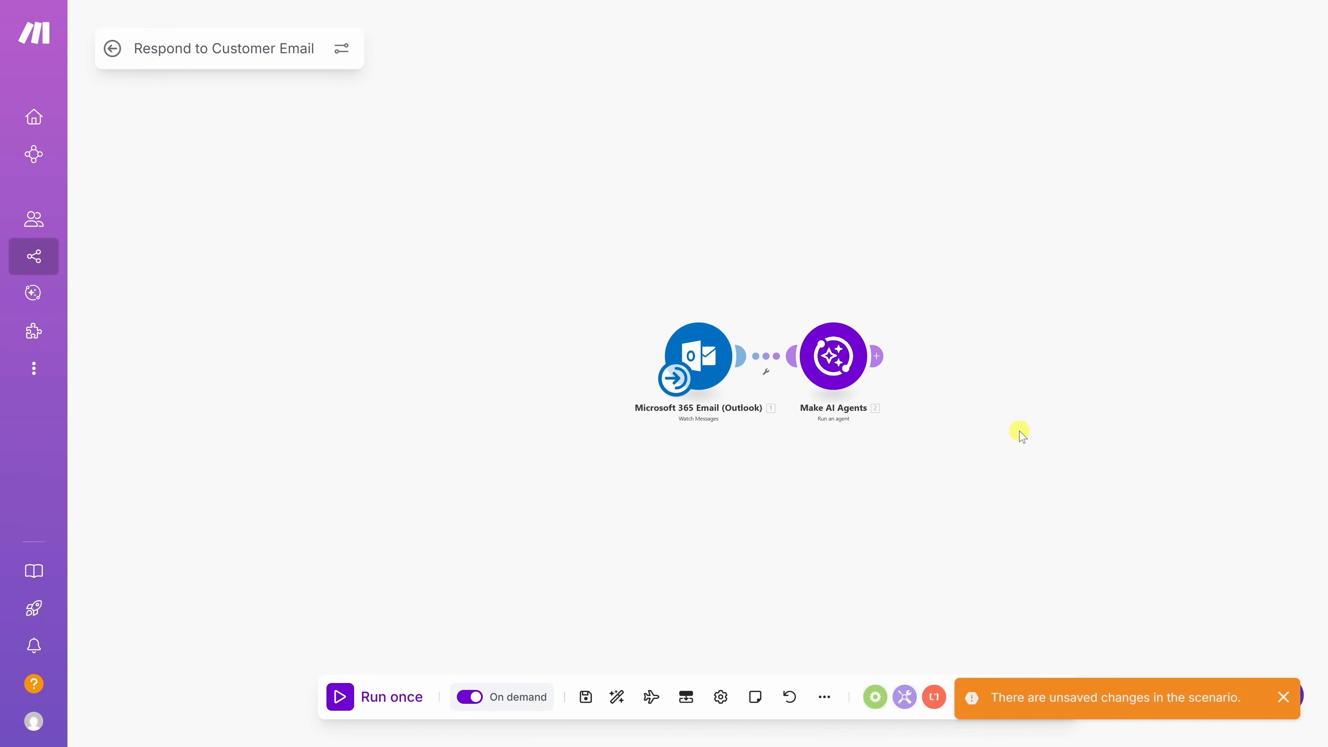
Save the Respond to Customer Email scenario and create a new scenario
left_click(585, 696)
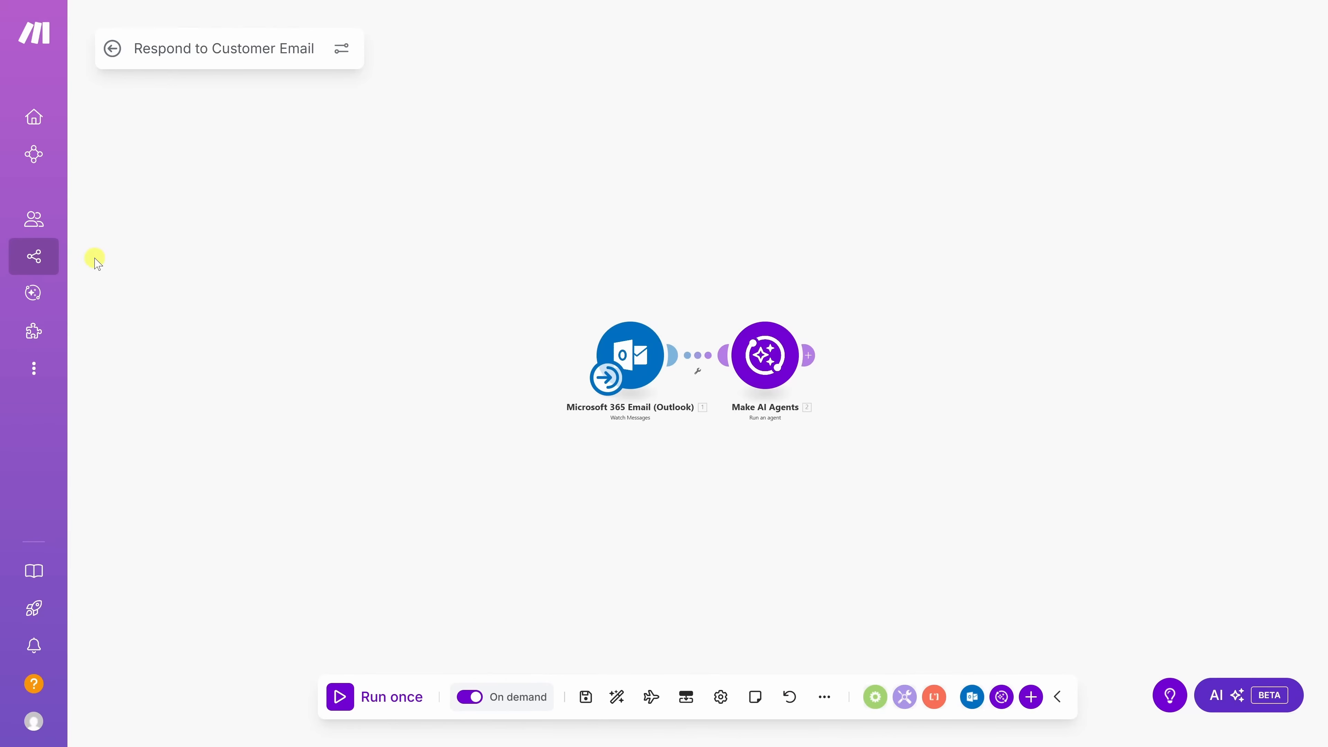
left_click(63, 257)
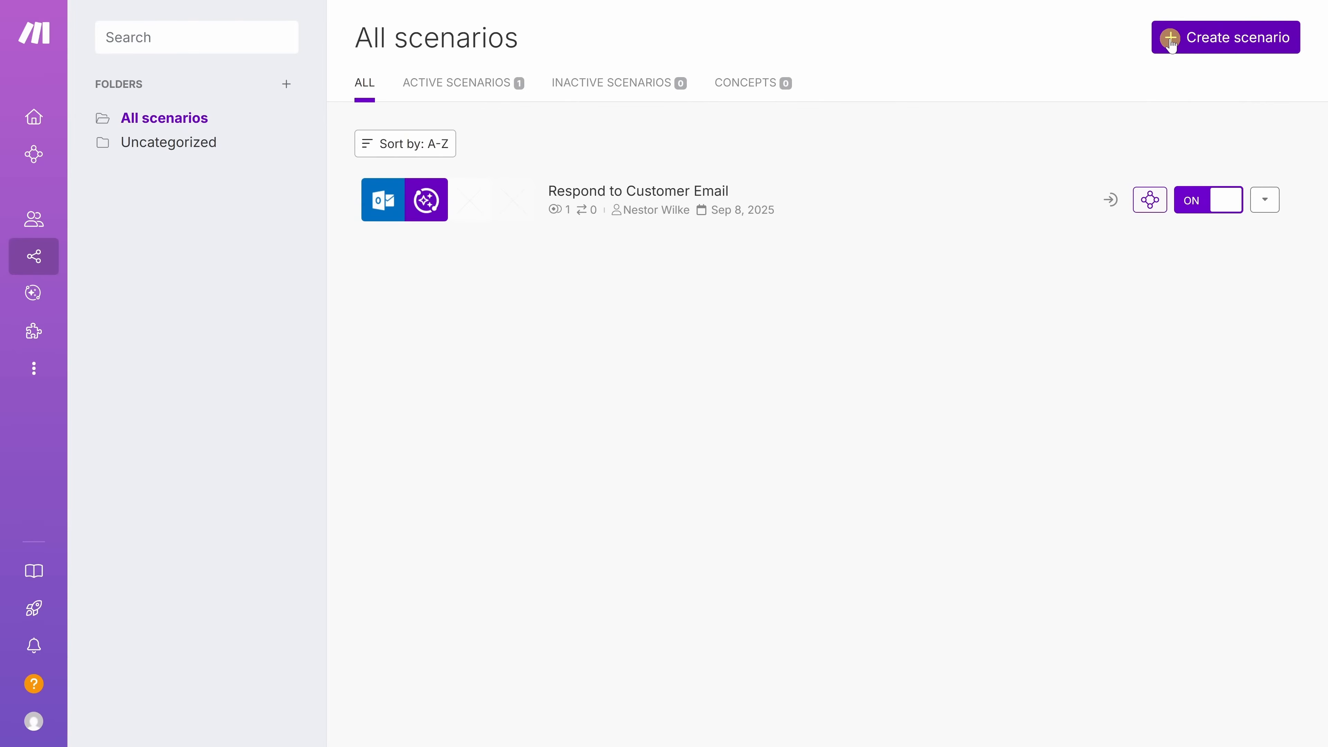
left_click(1171, 42)
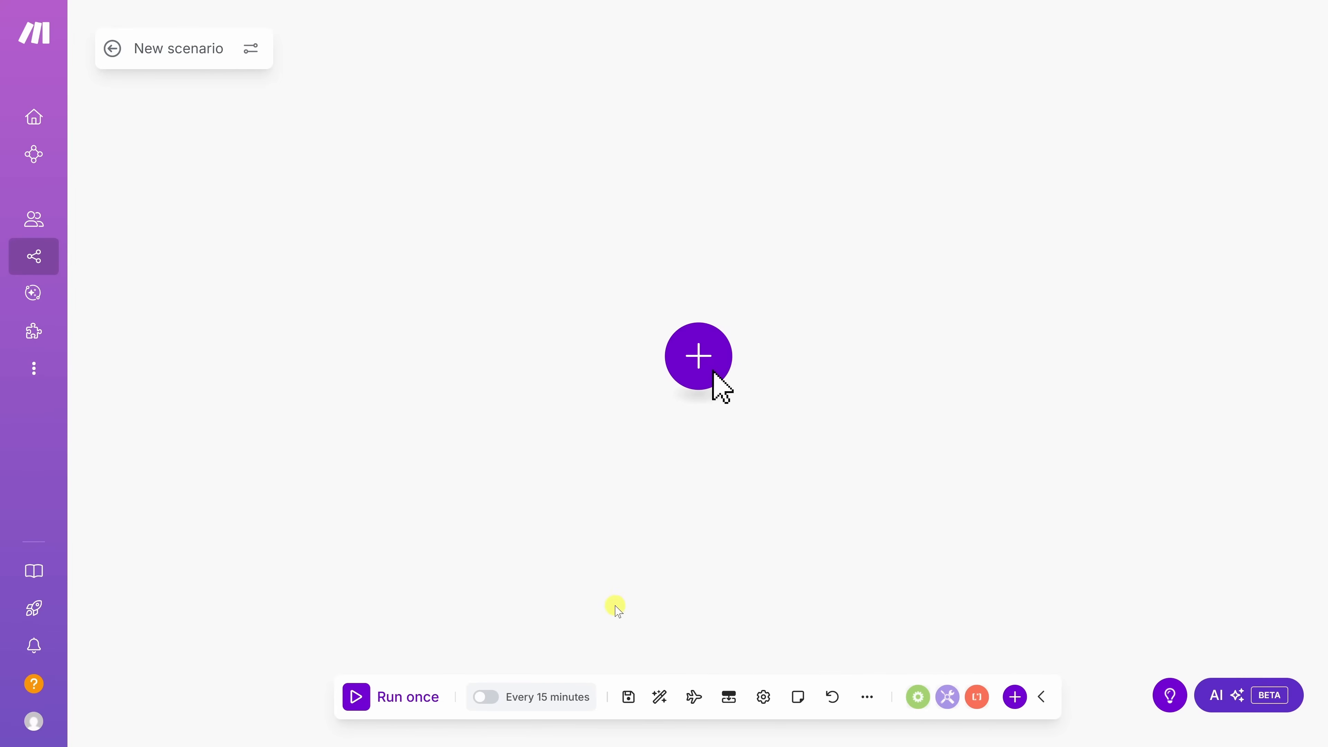
Define two text scenario inputs named Email_Message_ID and Email_Reply_Text, and save the input structure
left_click(728, 697)
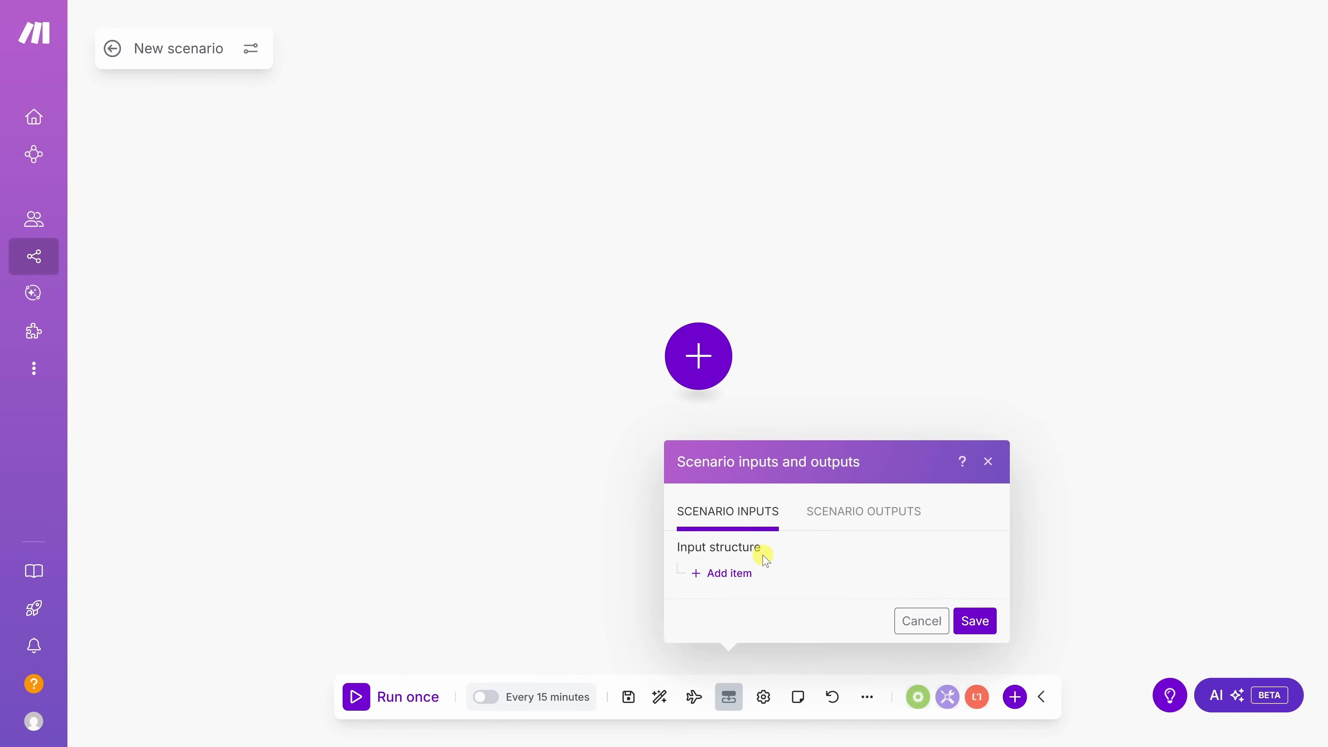
left_click(713, 574)
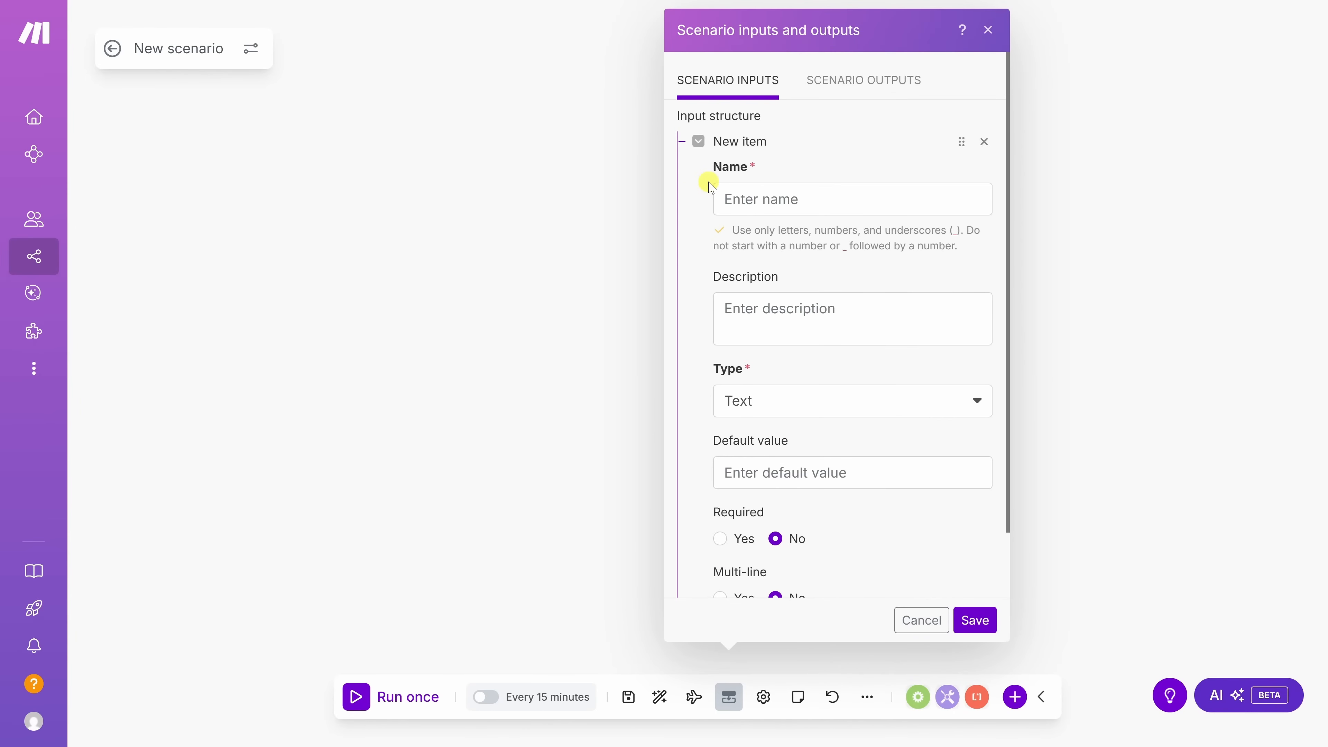
left_click(733, 199)
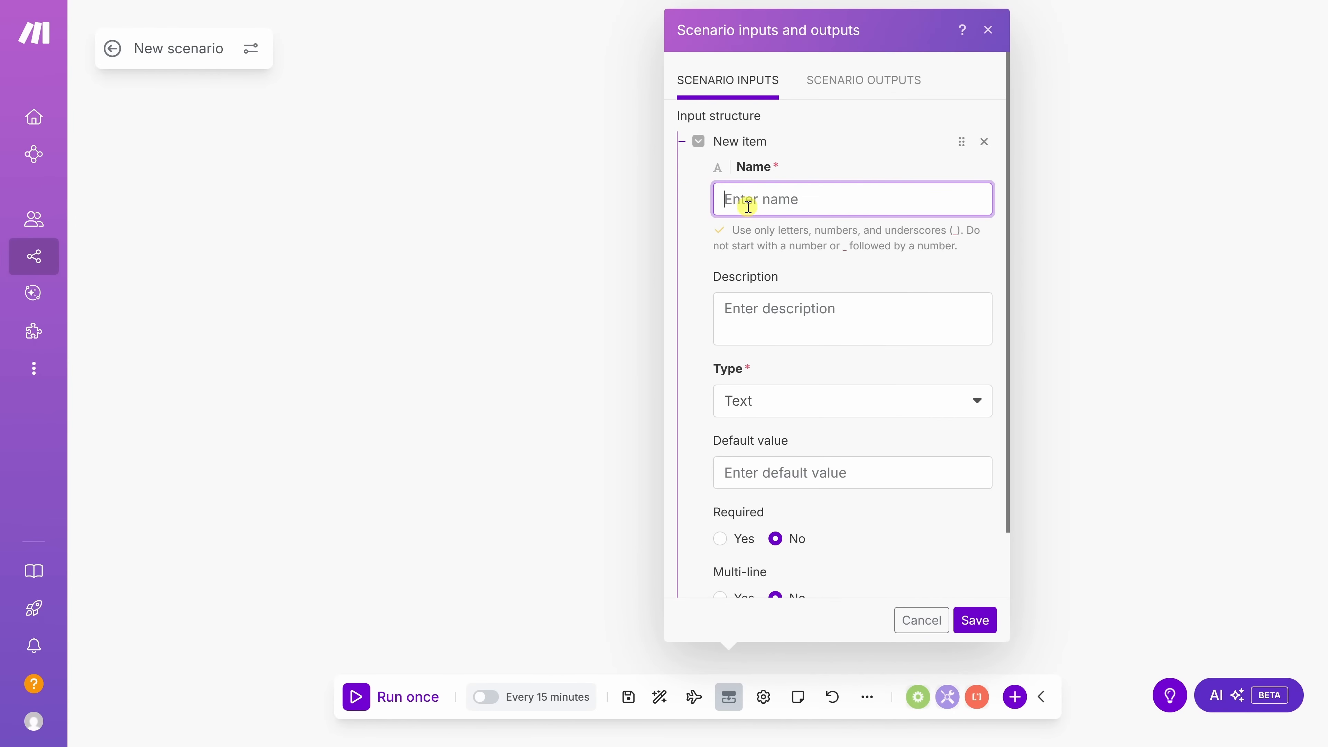
type("Email_Message_ID")
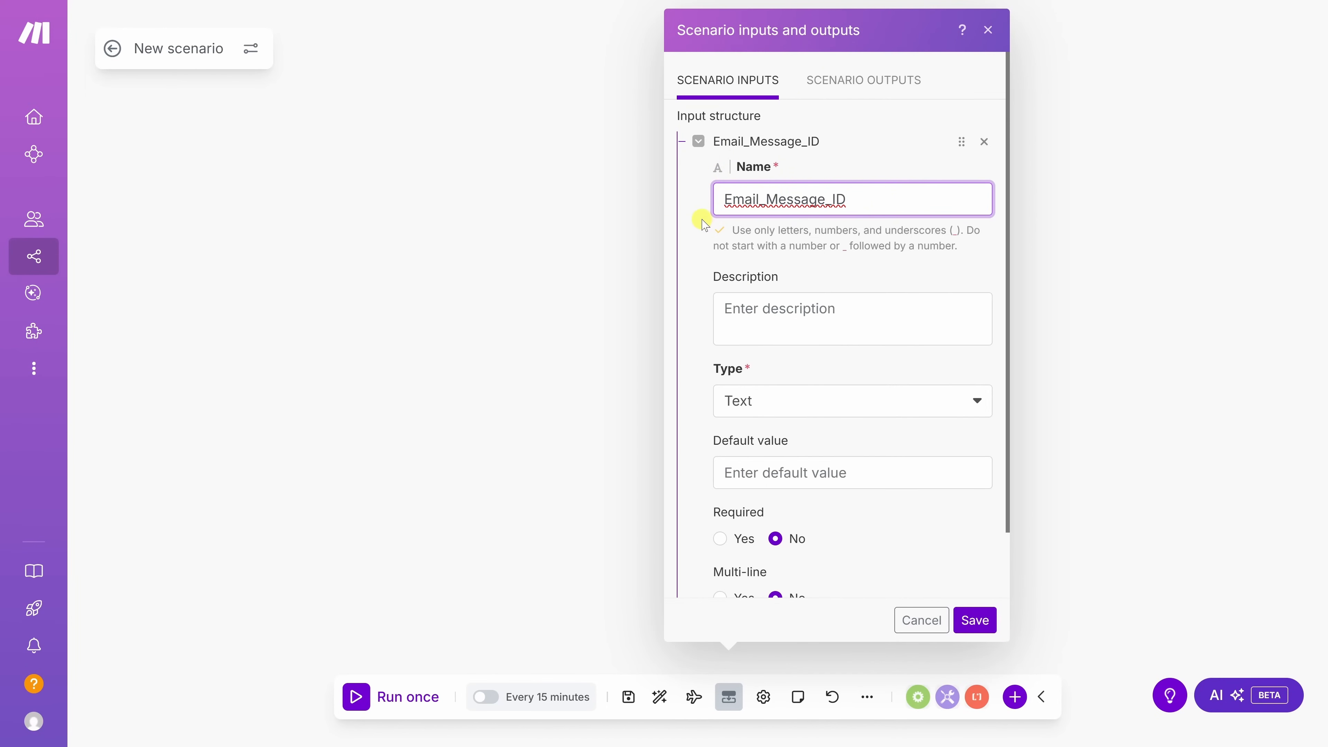
scroll(703, 216, "down", 2)
left_click(715, 571)
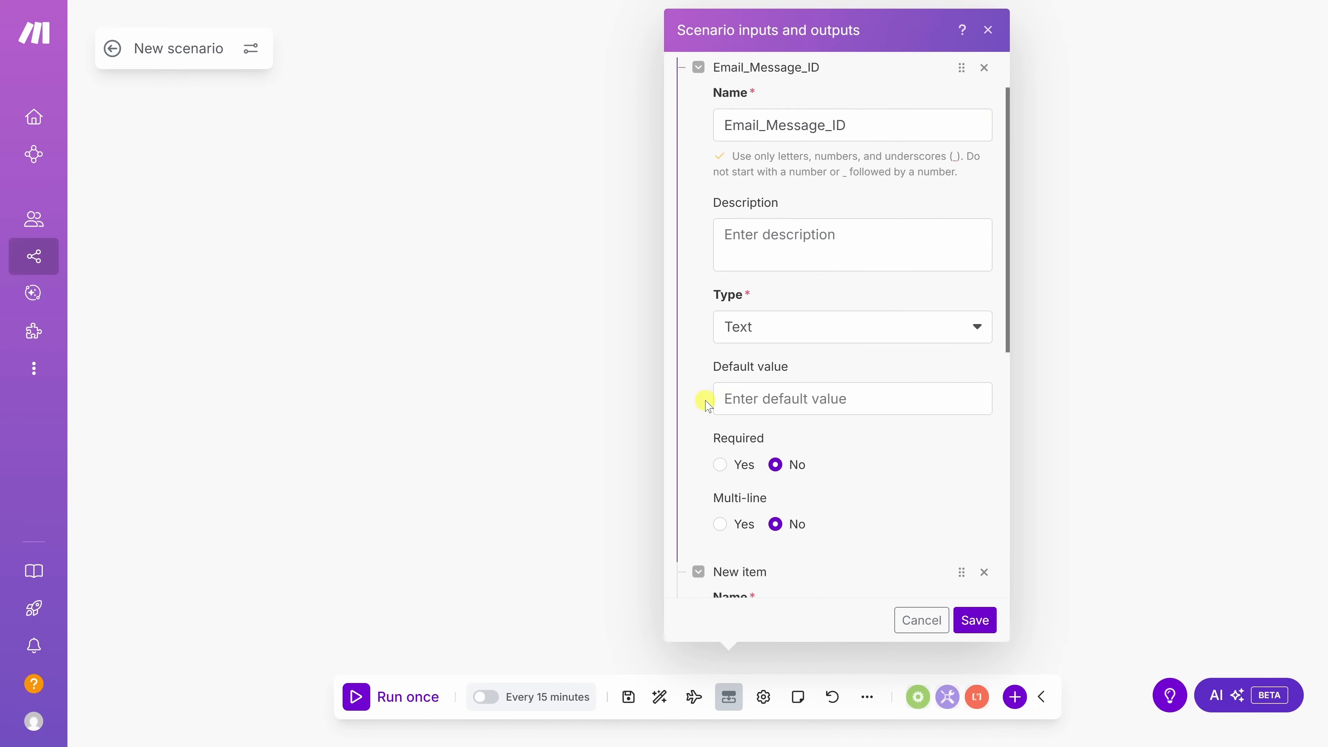
scroll(706, 397, "down", 8)
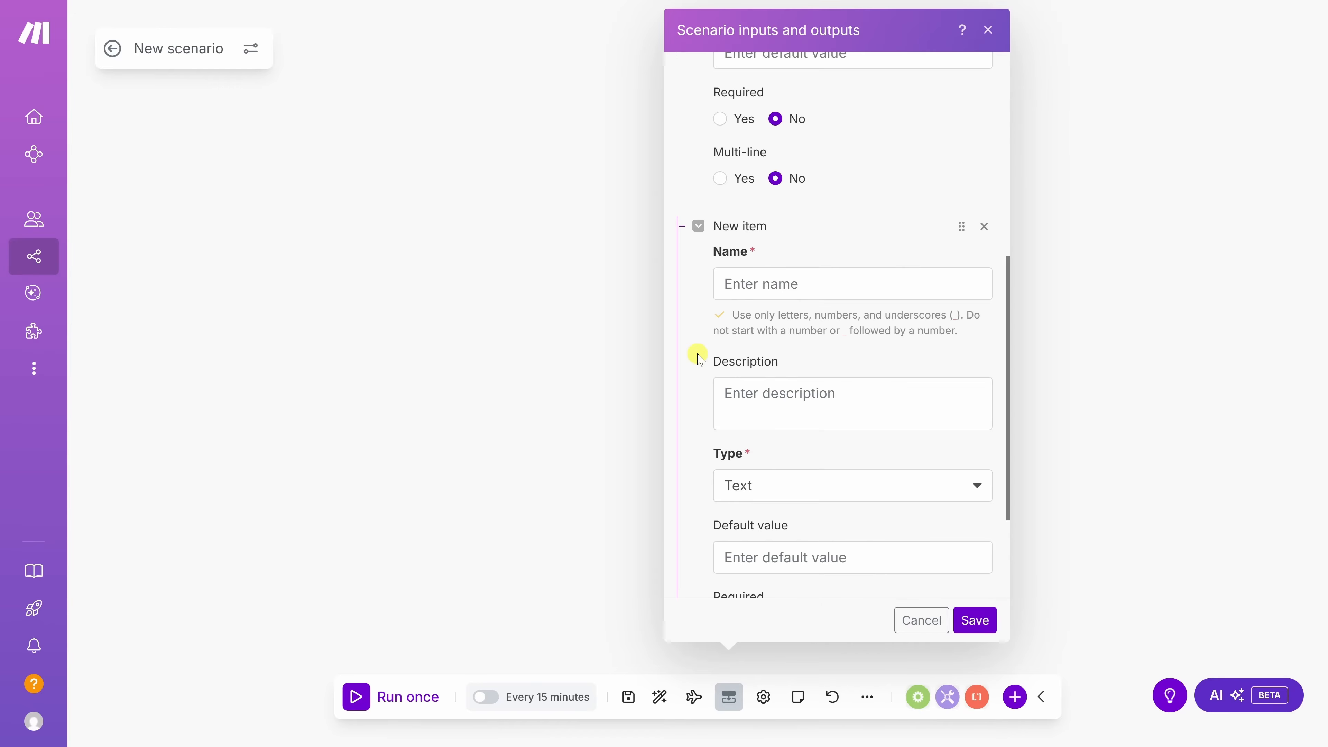
left_click(765, 284)
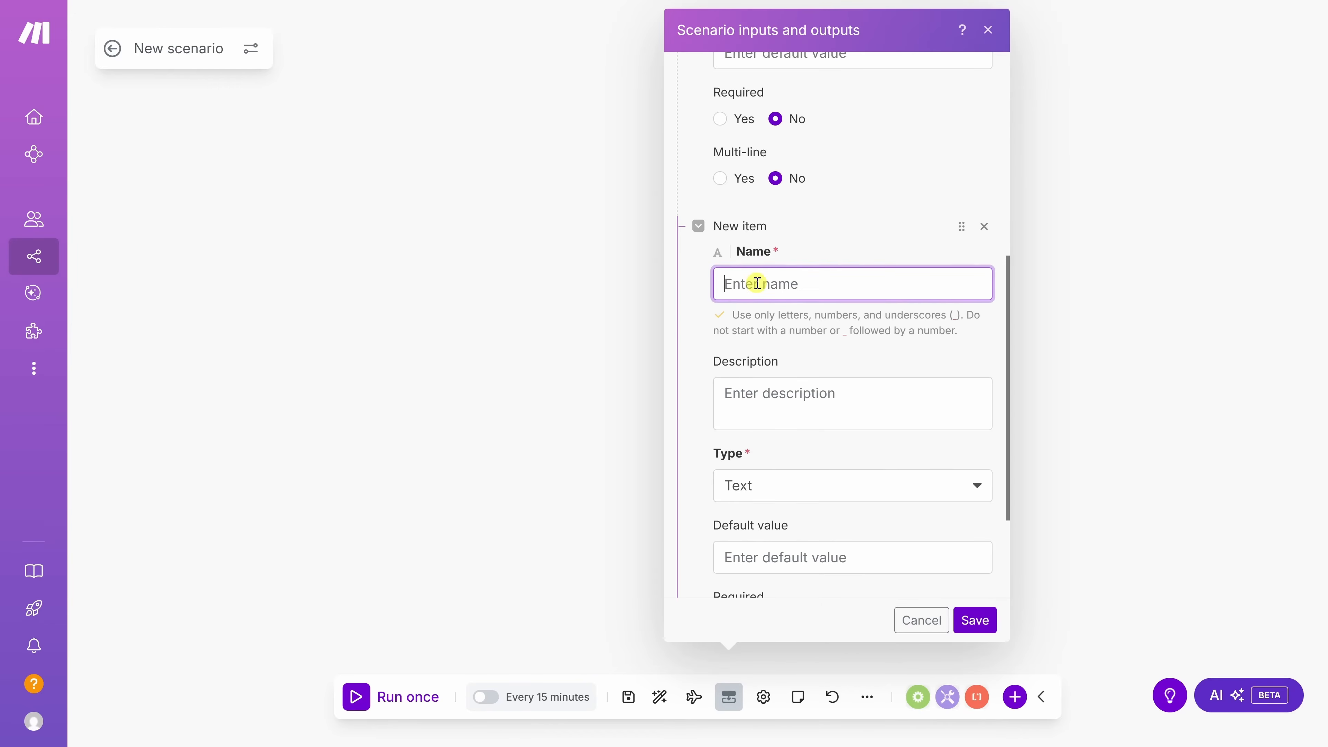
type("Email_Reply_Text")
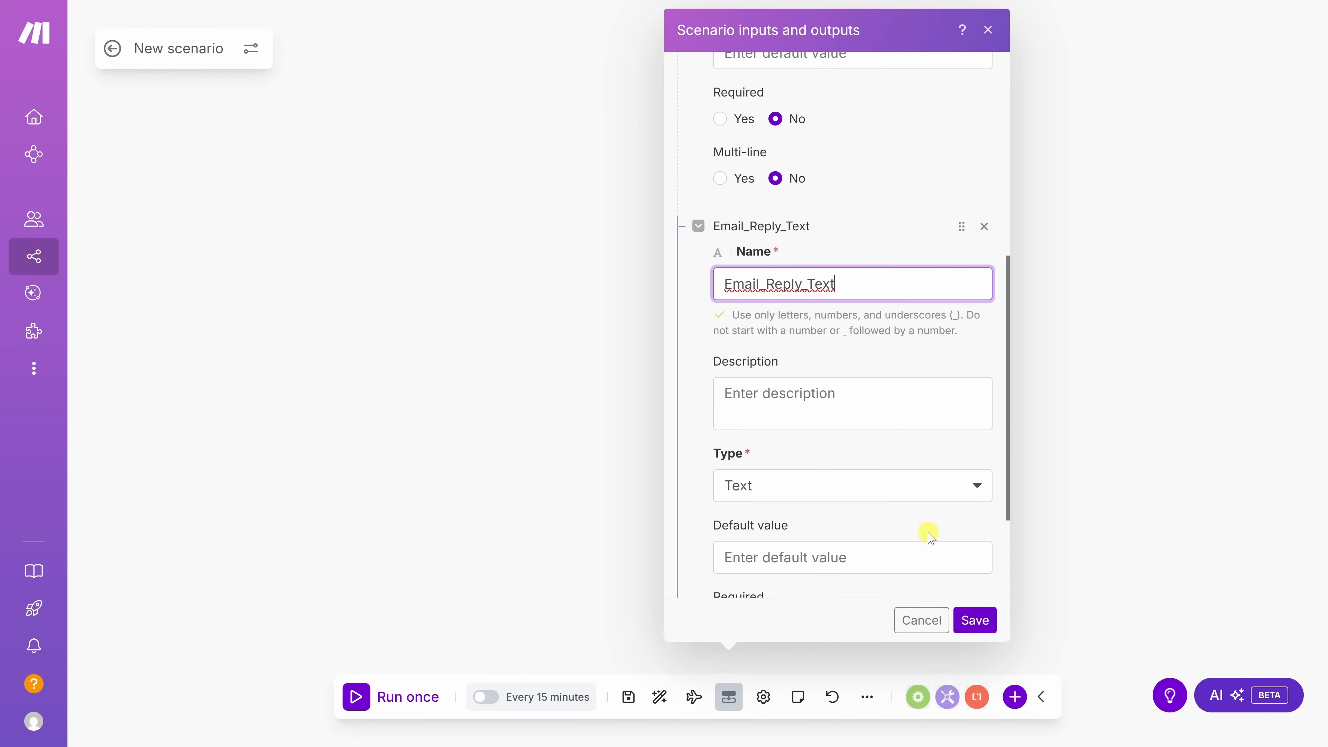
left_click(978, 622)
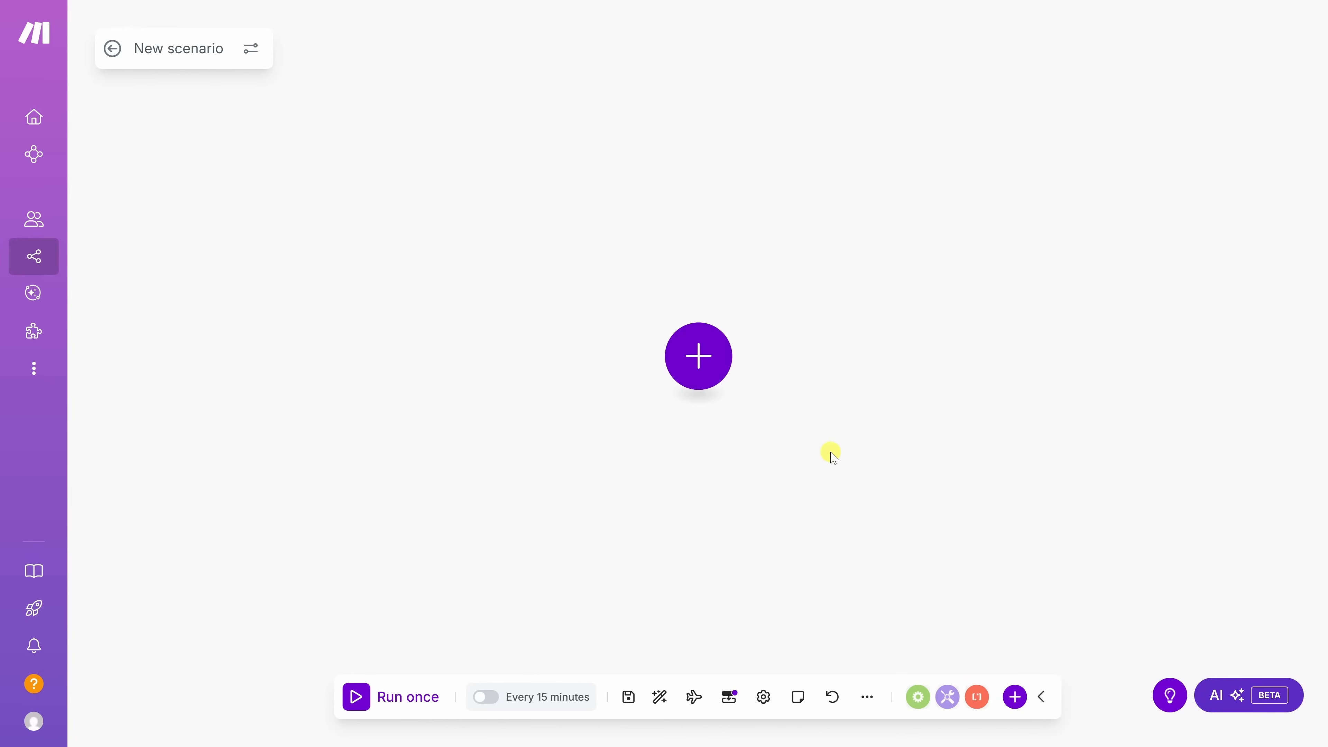
Add the Microsoft 365 Email (Outlook) Reply to a Message module as the scenario's first module
left_click(699, 360)
left_click(921, 554)
type("Outlook")
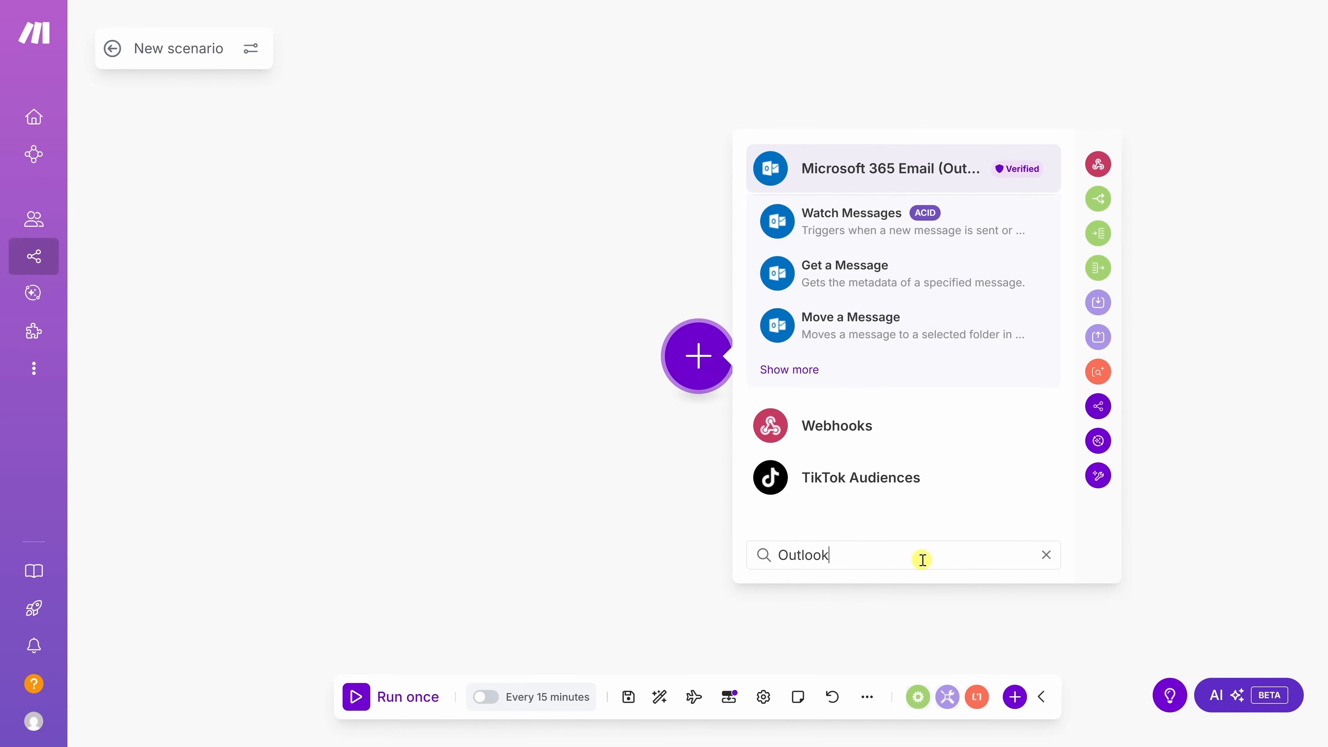
left_click(798, 370)
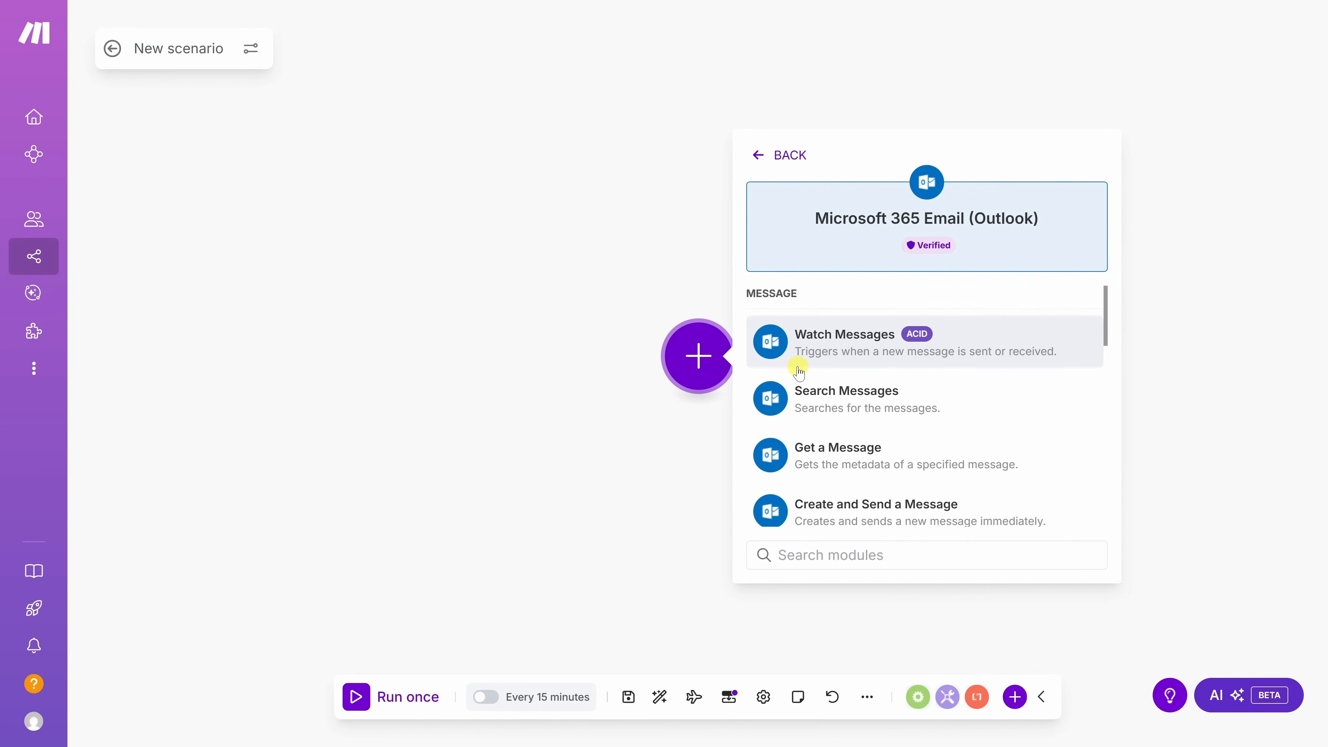
scroll(871, 340, "down", 3)
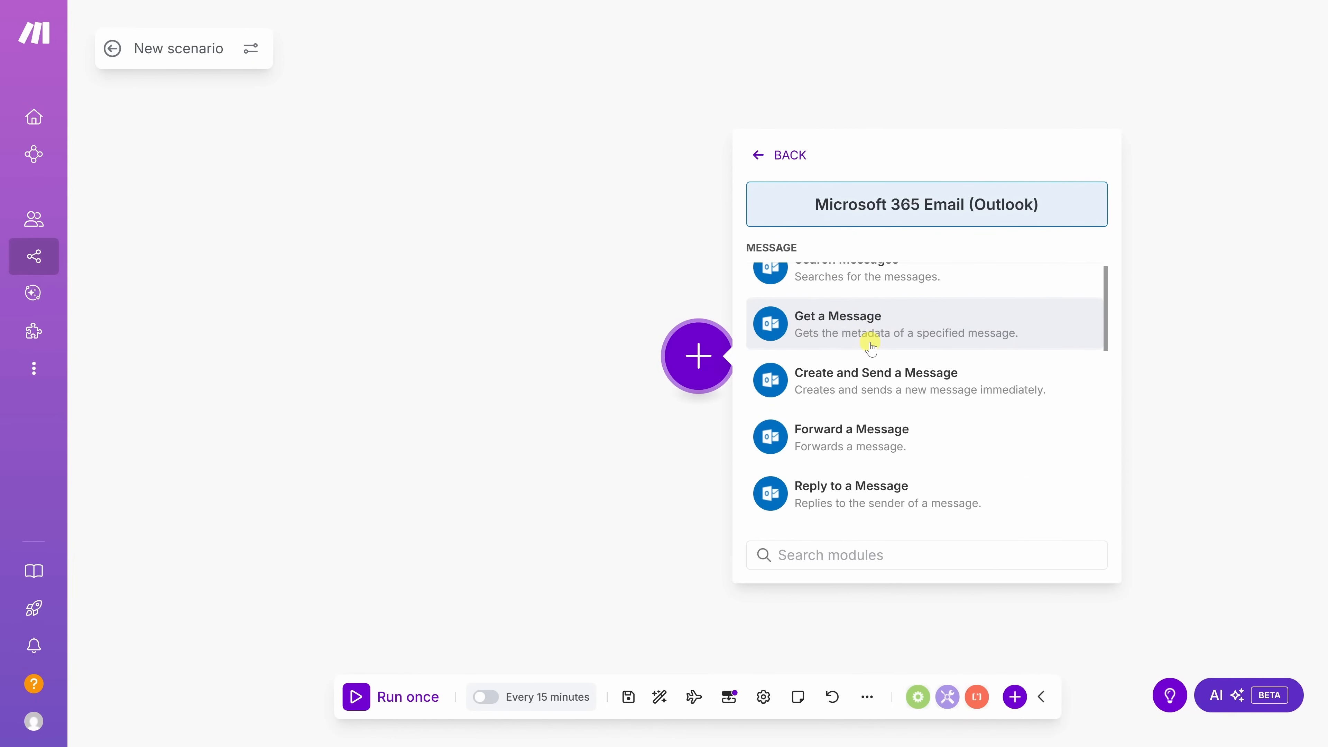
scroll(870, 347, "down", 2)
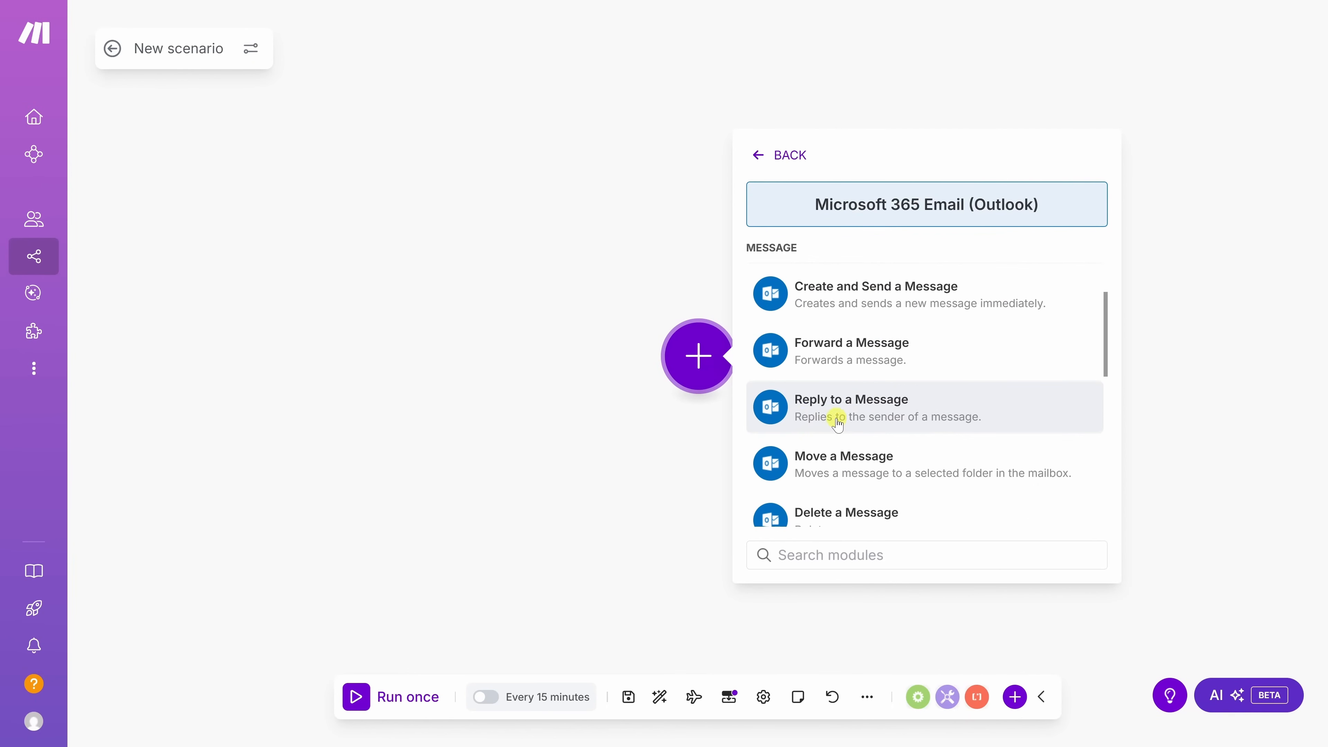
left_click(773, 411)
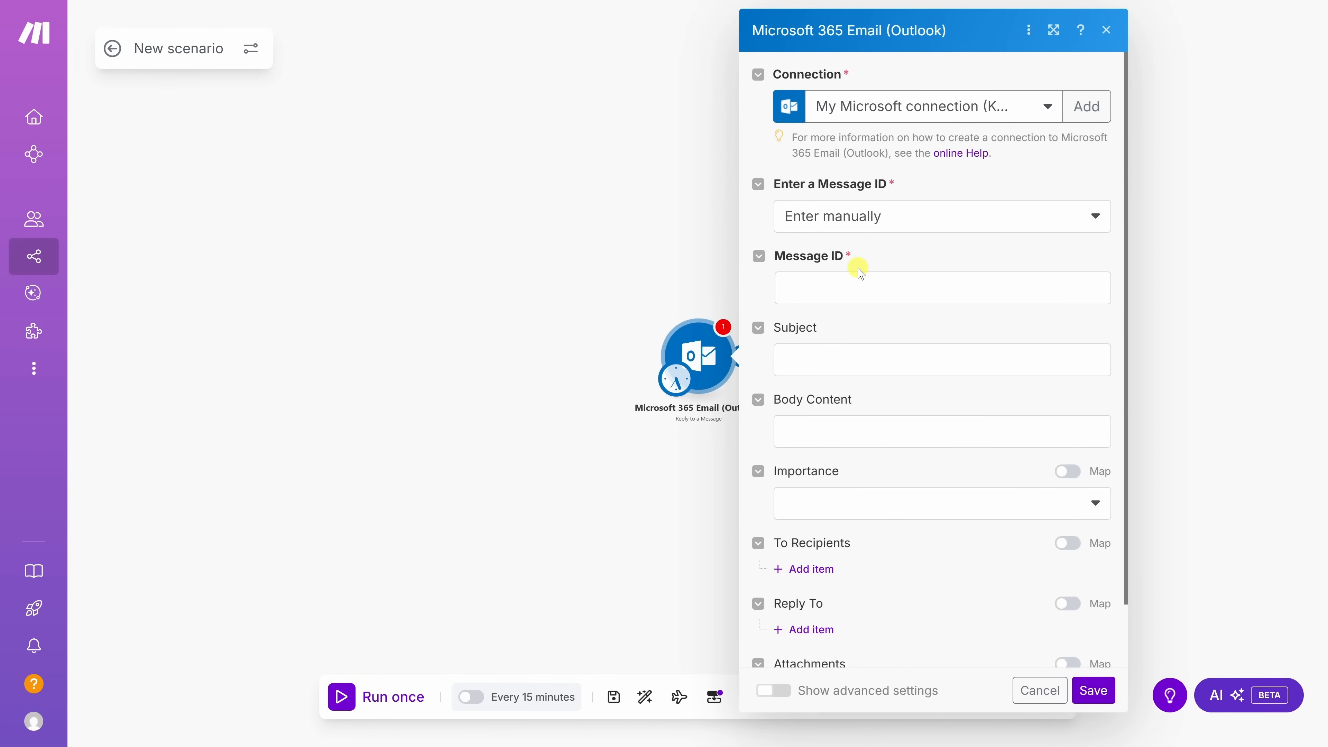
Map the Email_Message_ID scenario input to the reply module's Message ID
left_click(843, 287)
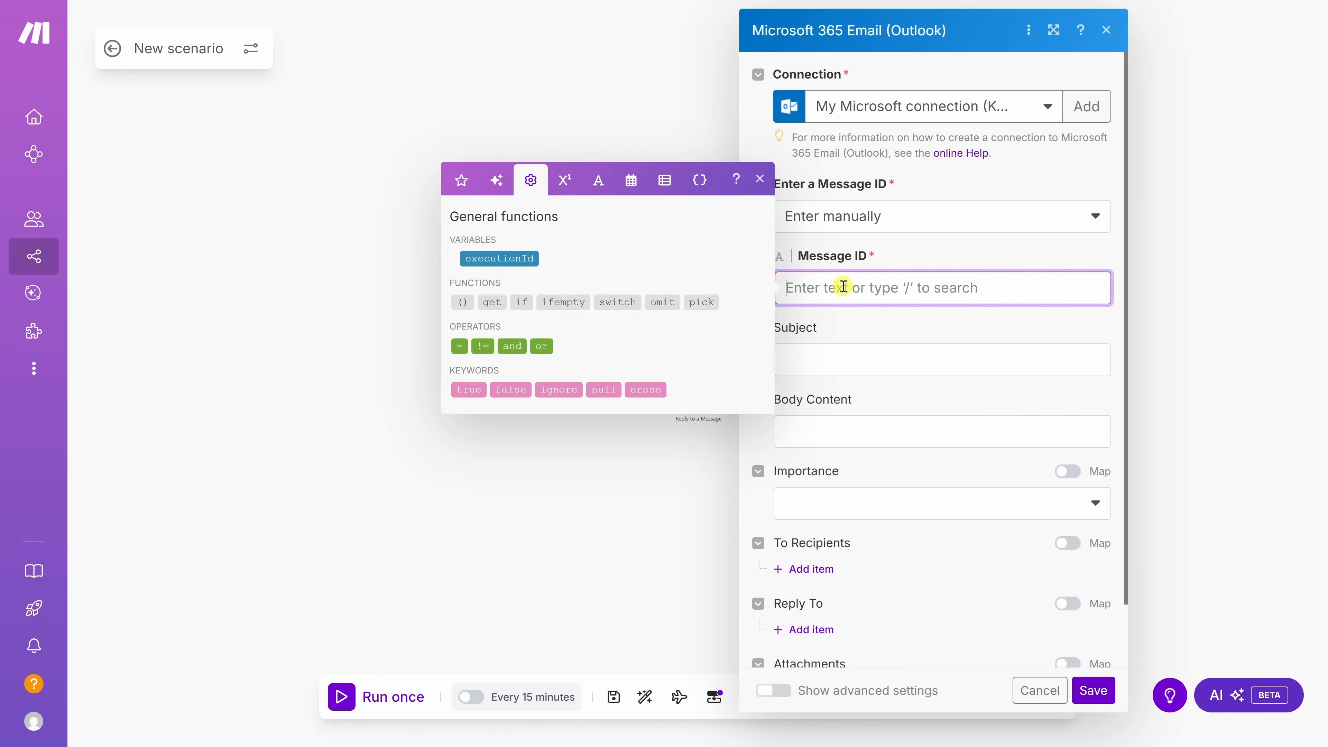
left_click(695, 184)
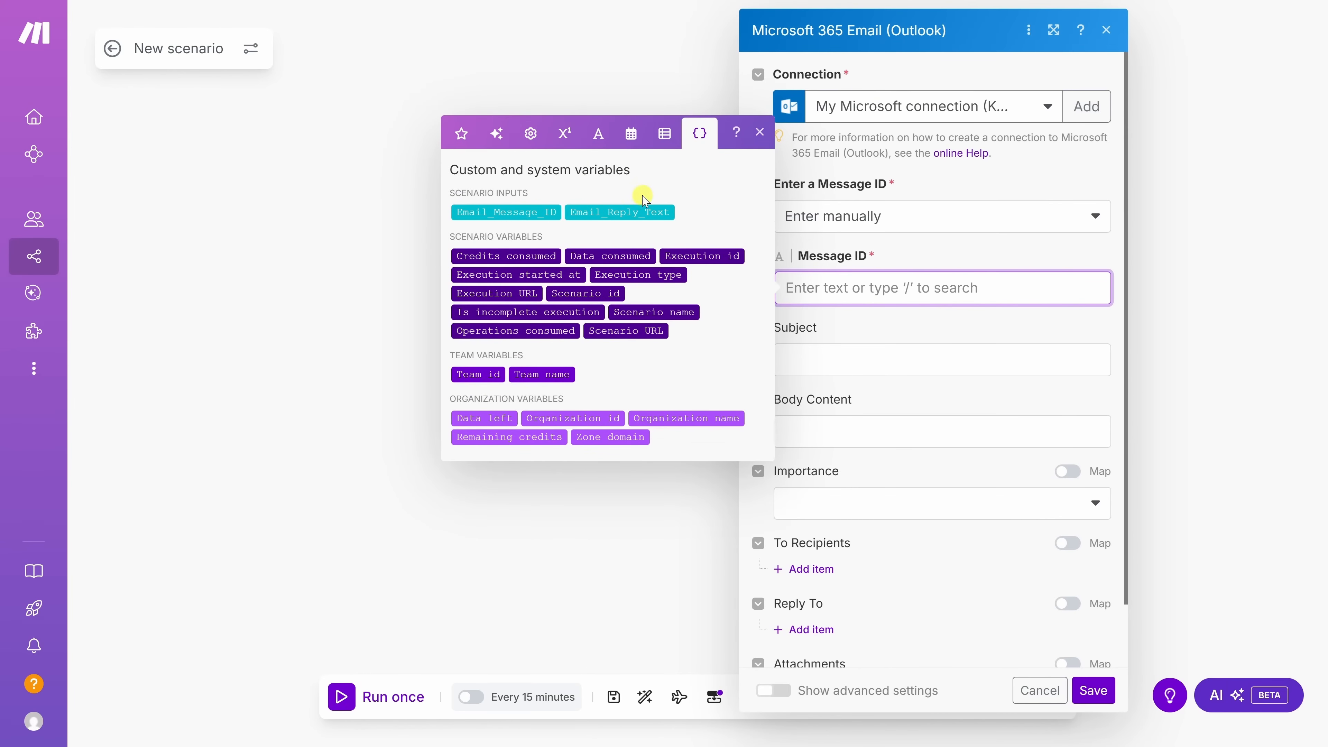
left_click(502, 211)
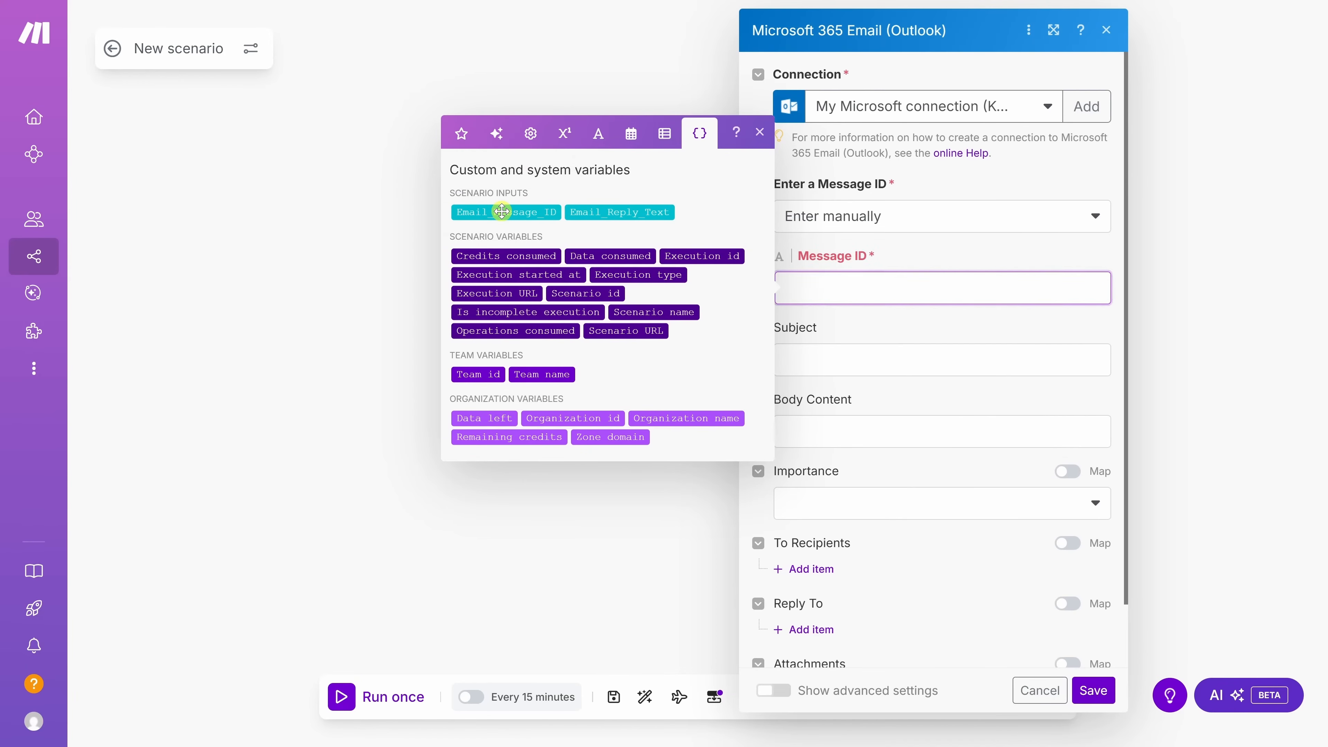
left_click(760, 132)
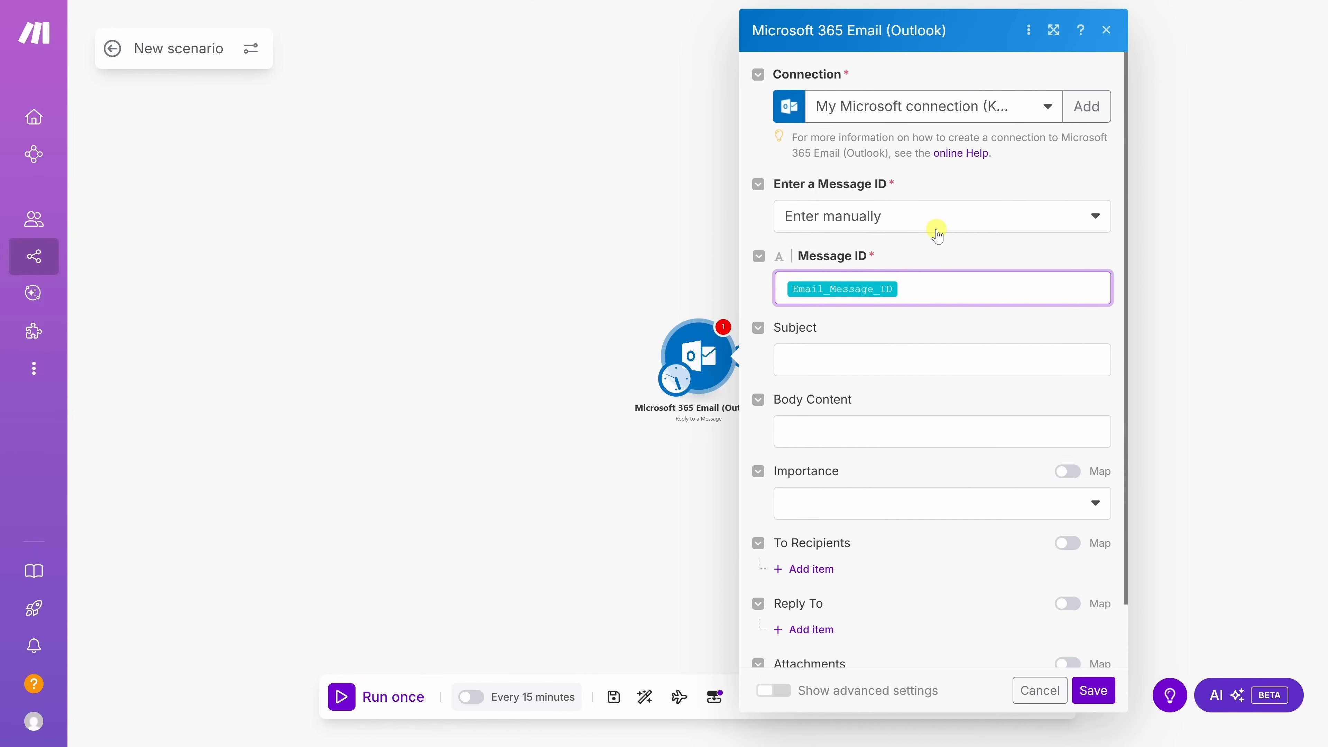
Map the Email_Reply_Text scenario input to the reply module's Body Content and save the module
left_click(834, 437)
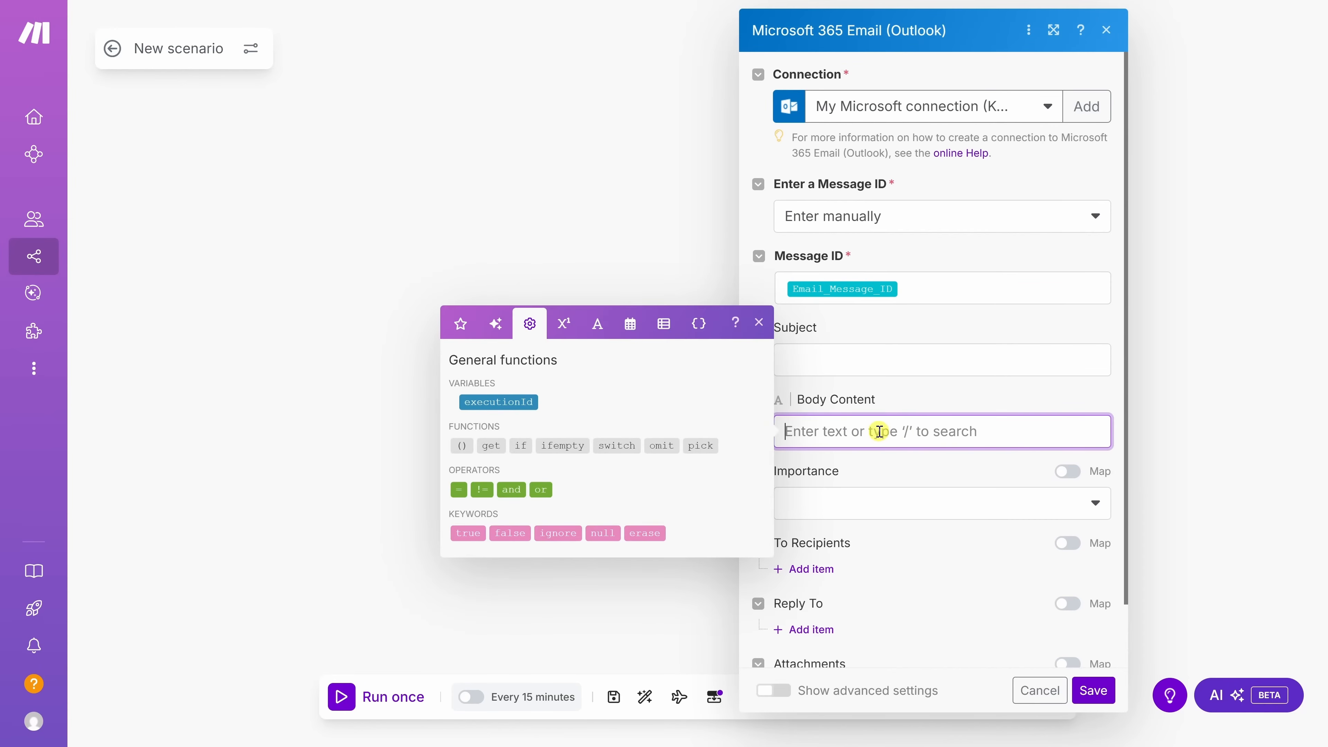
left_click(695, 324)
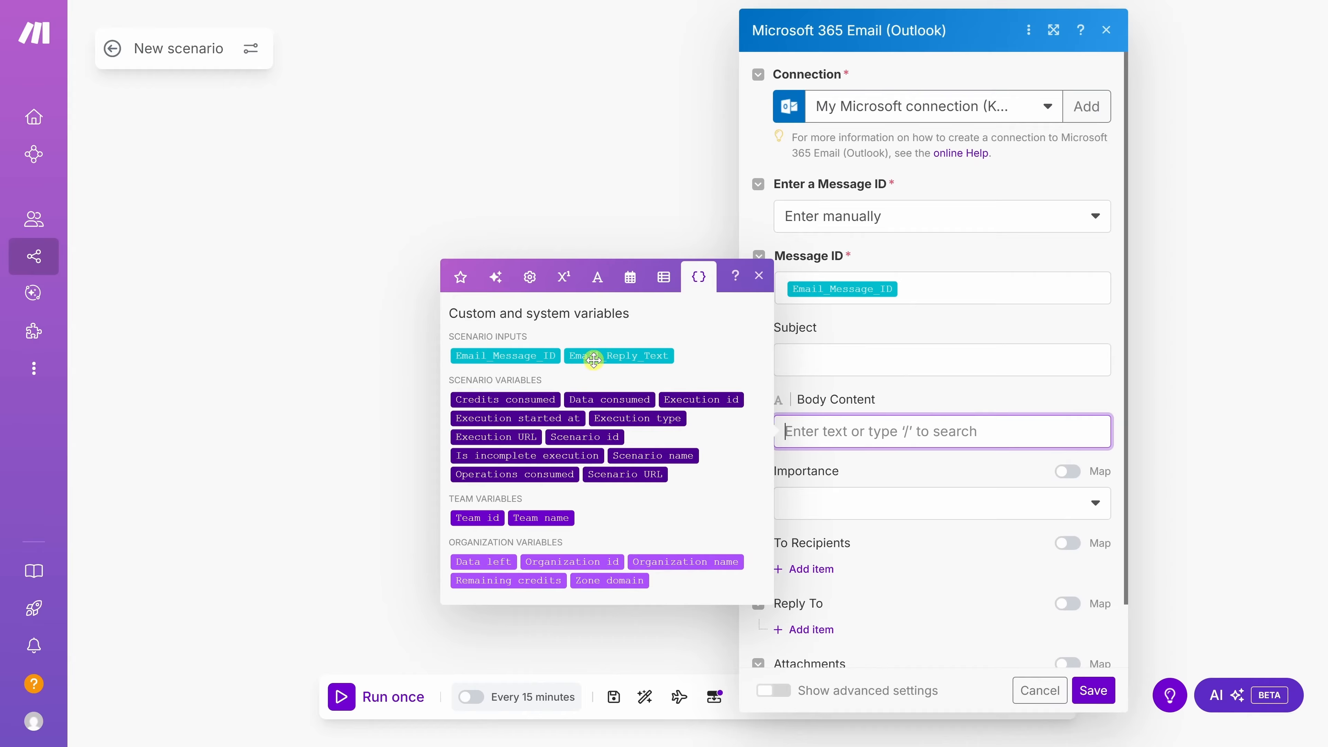
left_click(618, 361)
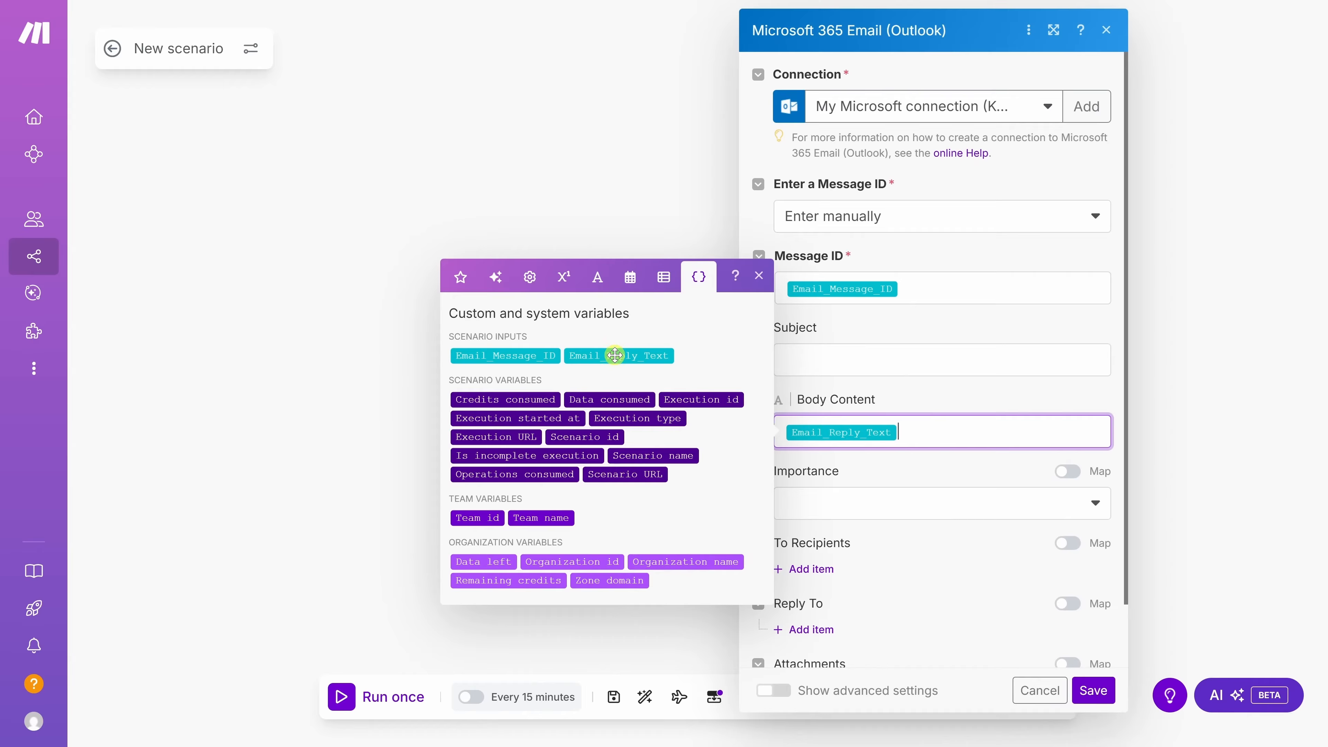
left_click(910, 396)
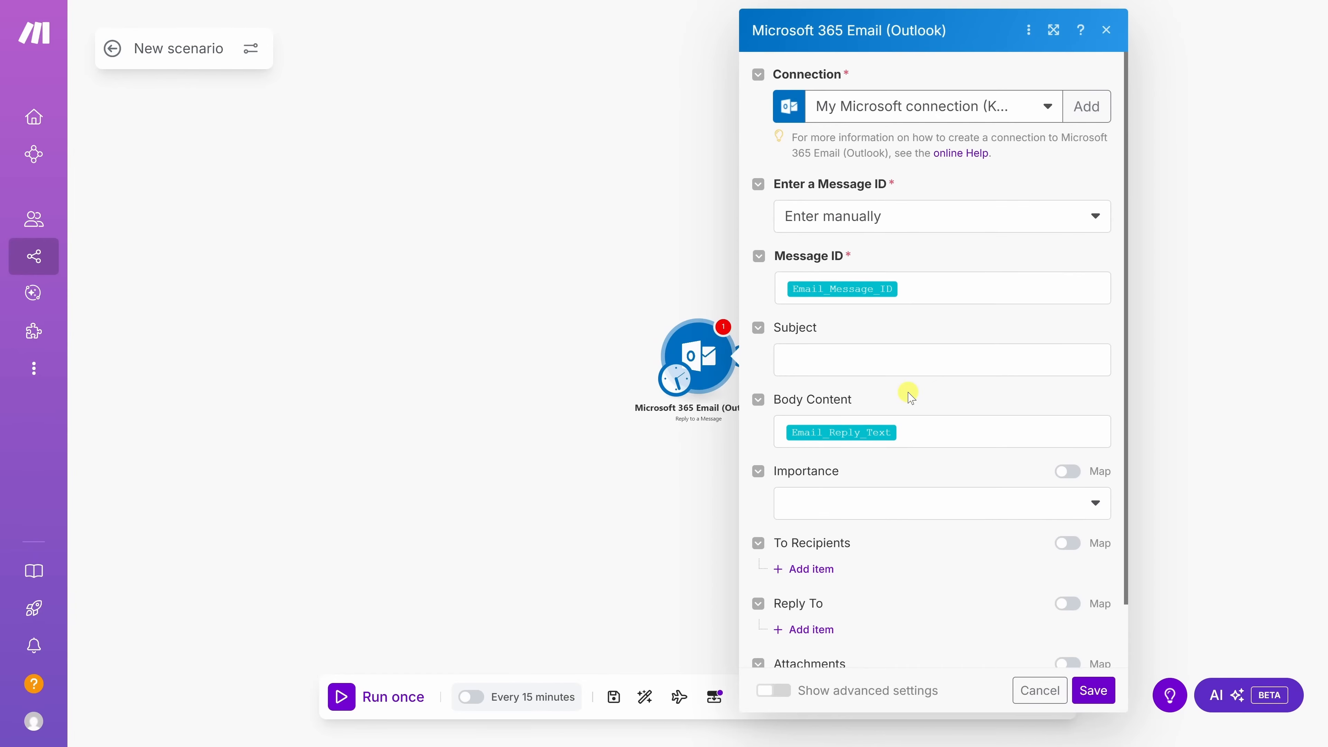
left_click(1095, 693)
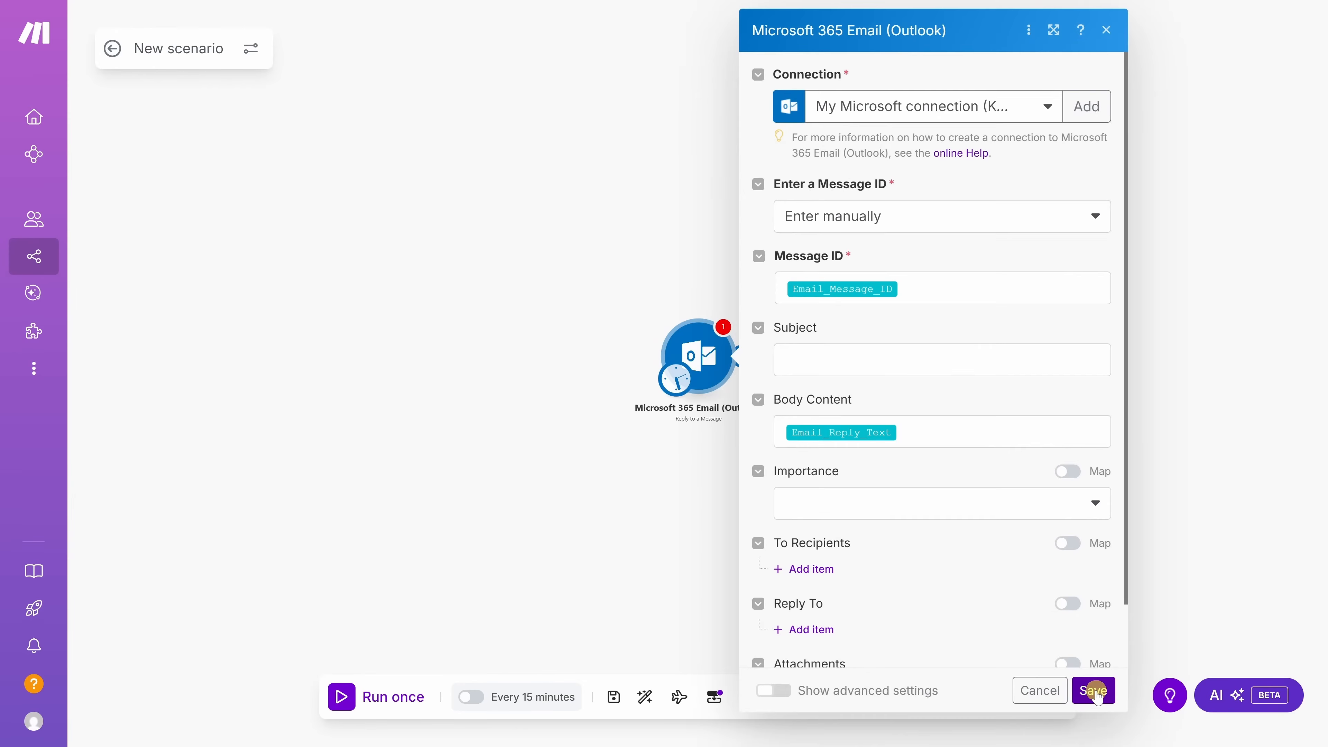
Rename the scenario "Email Reply Tool" and save it
left_click(196, 49)
key("ctrl+a")
type("Email Reply Tool")
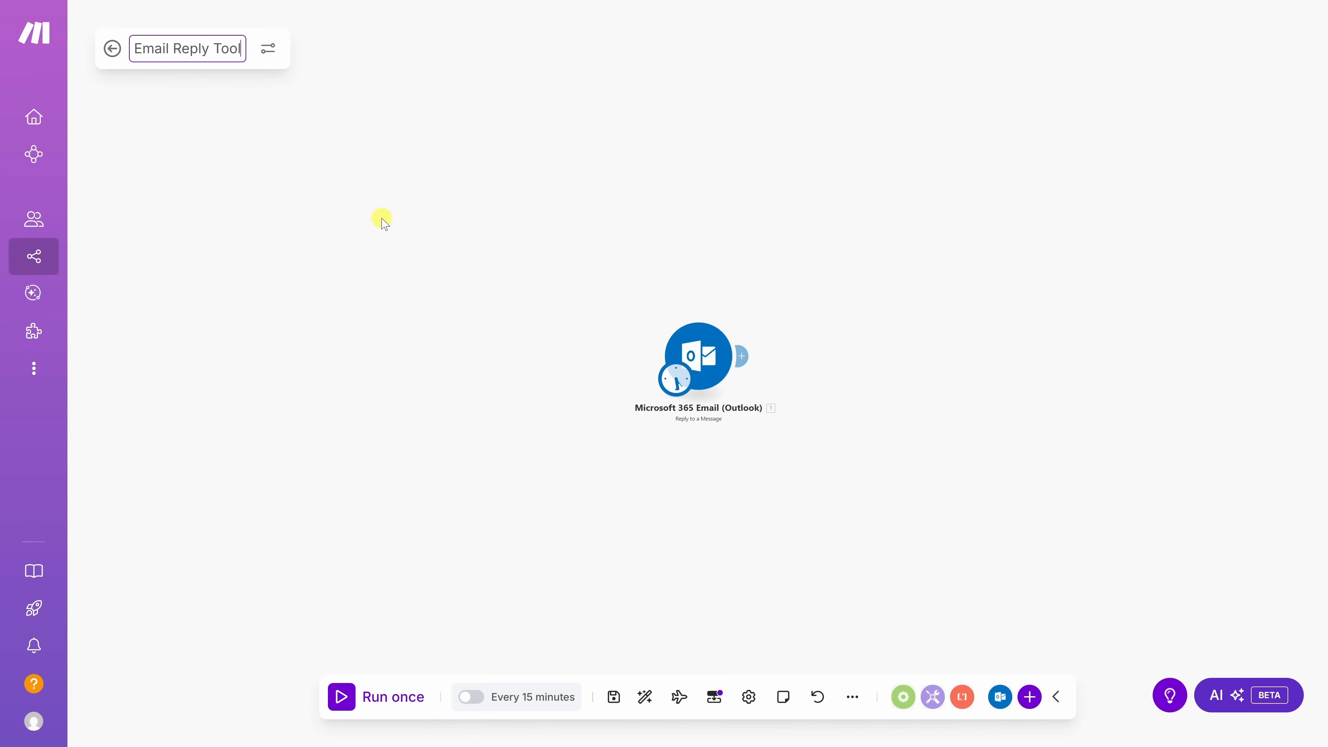
left_click(614, 698)
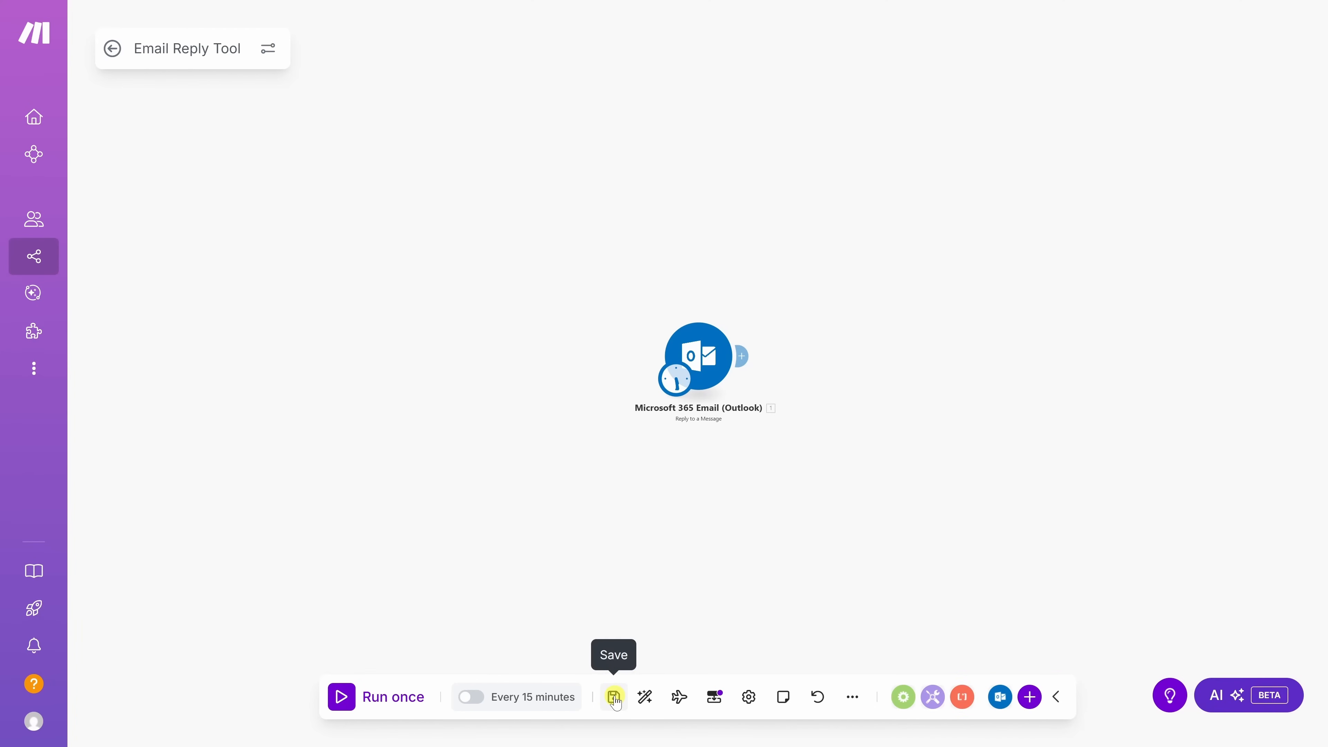
Set the Email Reply Tool scenario's schedule to run on demand
left_click(523, 697)
left_click(800, 261)
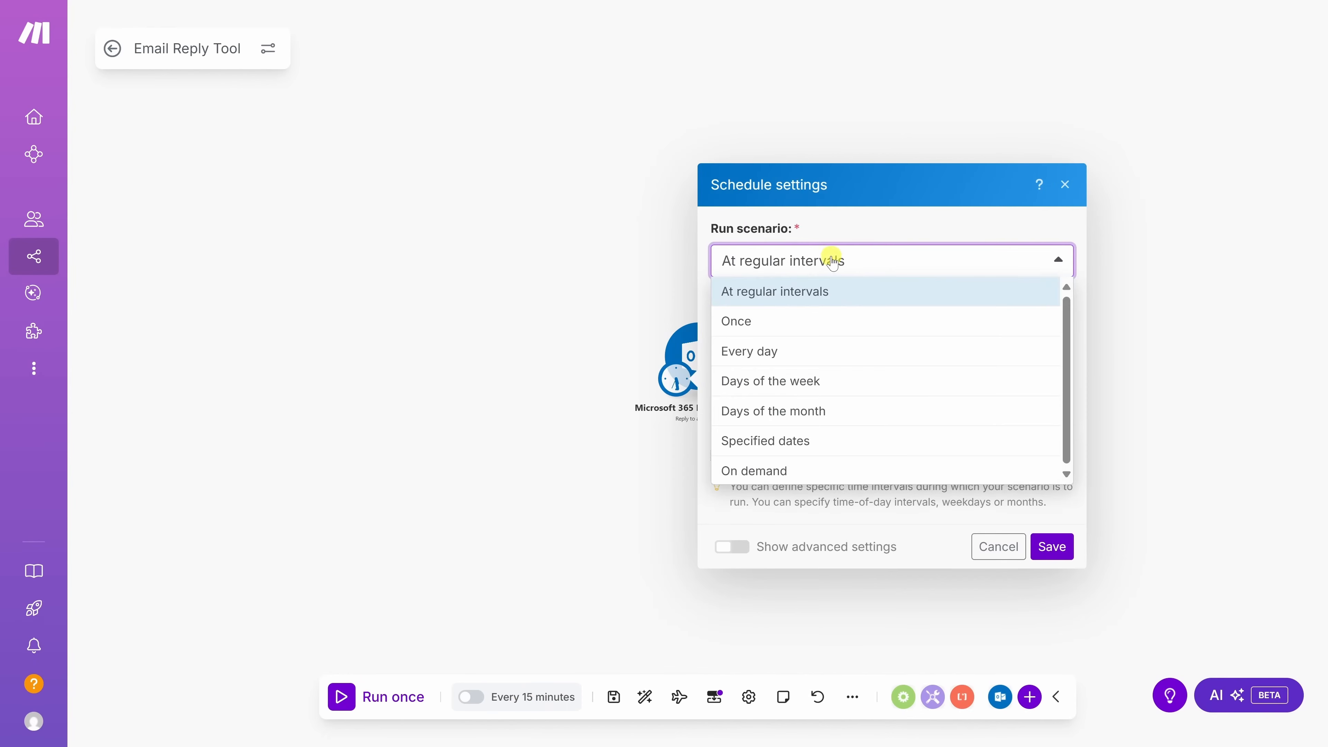
left_click(778, 461)
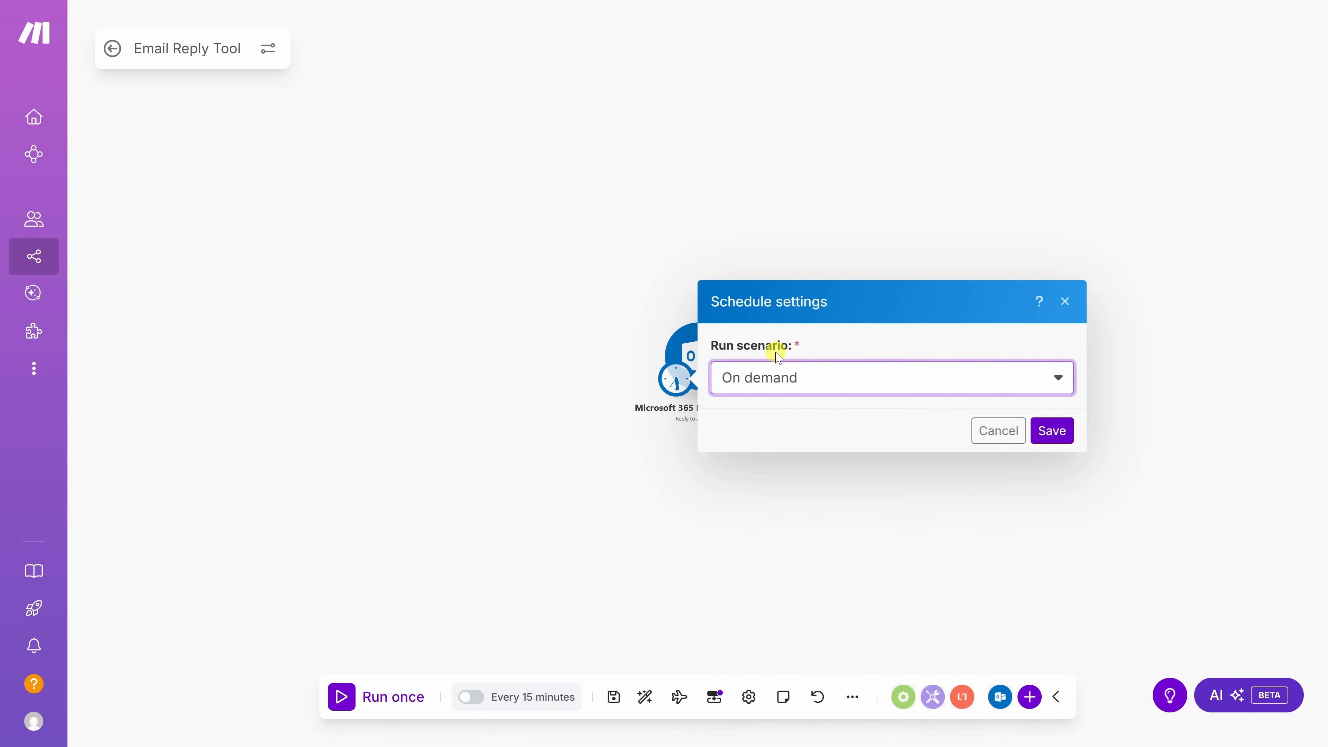
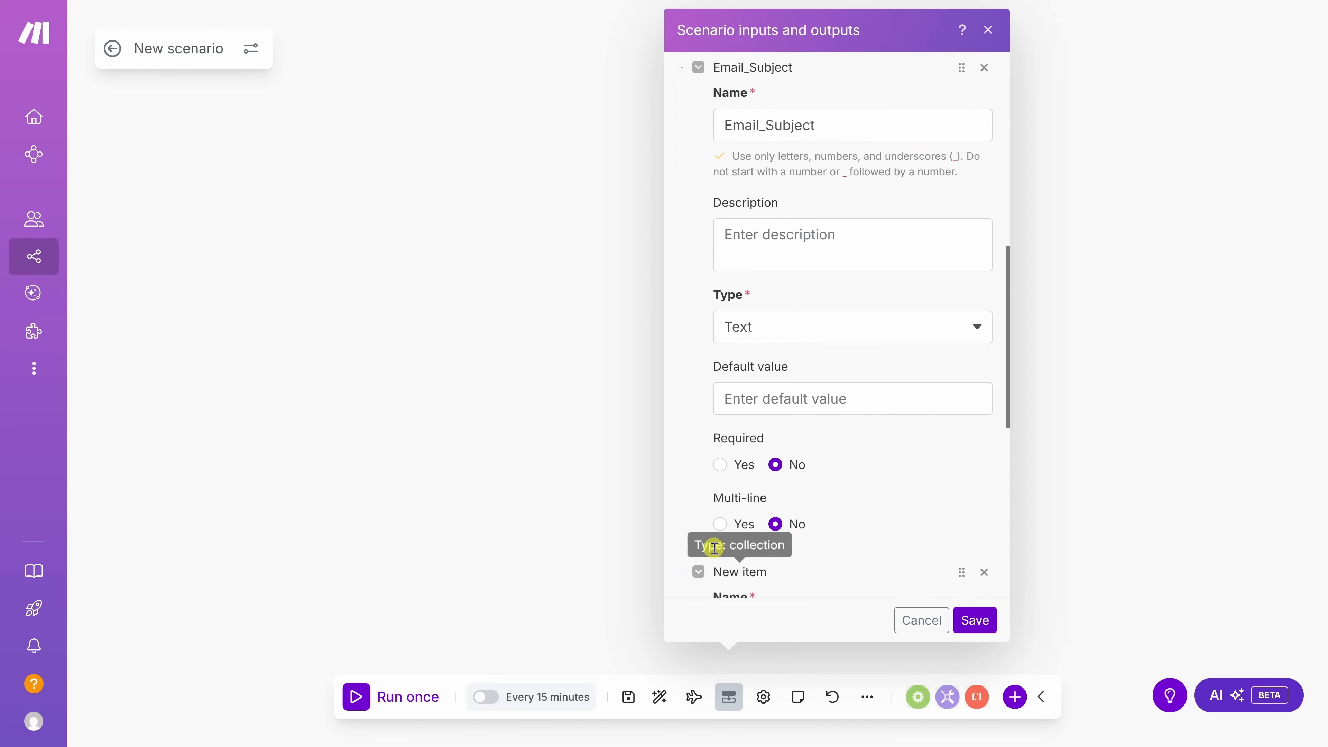
Name the new scenario input after Email_Subject "Email_Body" and save the input structure
scroll(760, 276, "down", 3)
scroll(761, 276, "down", 2)
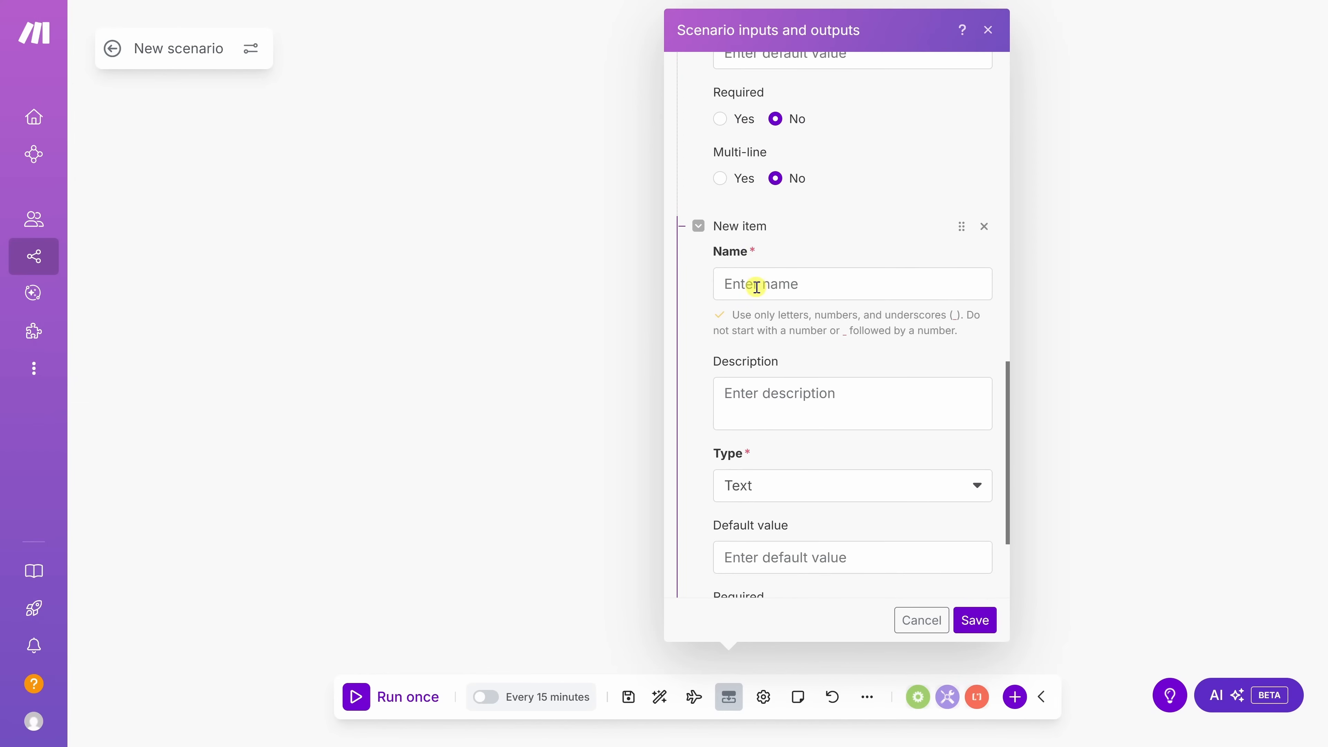
left_click(759, 283)
type("Email_Body")
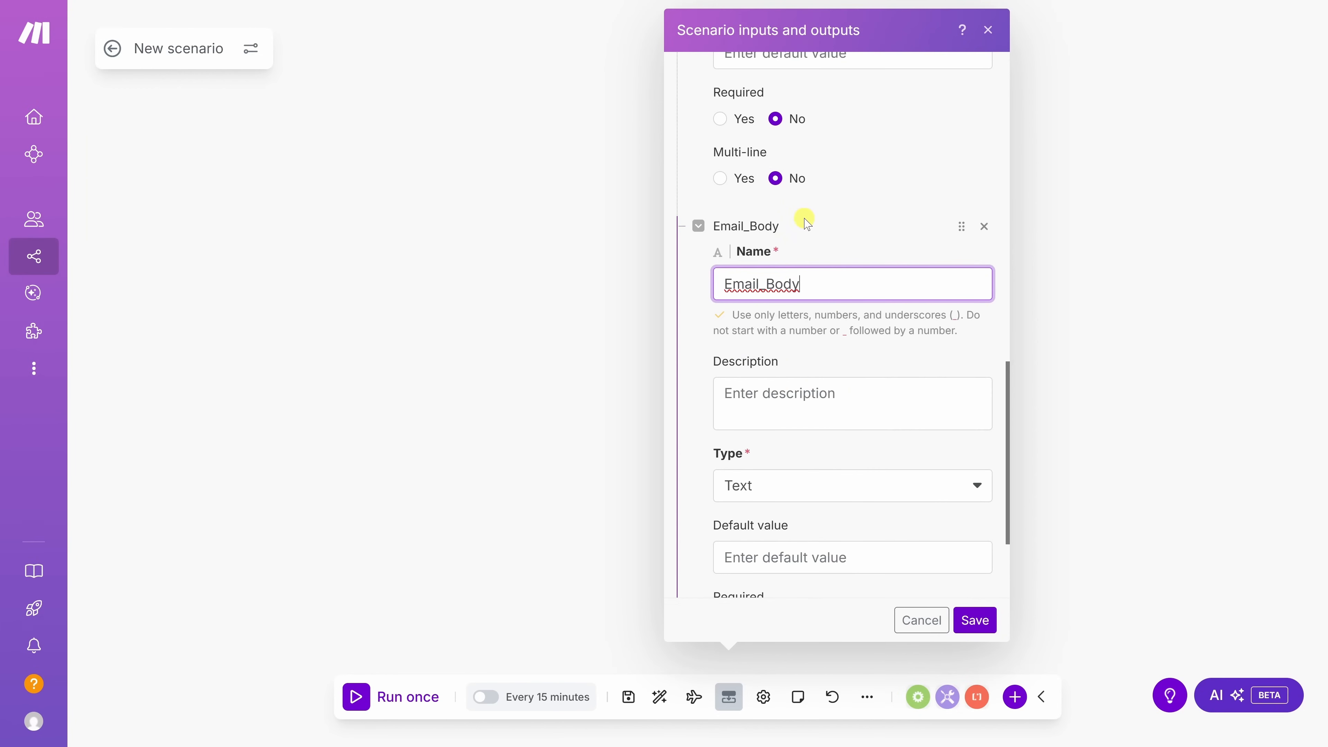
left_click(976, 621)
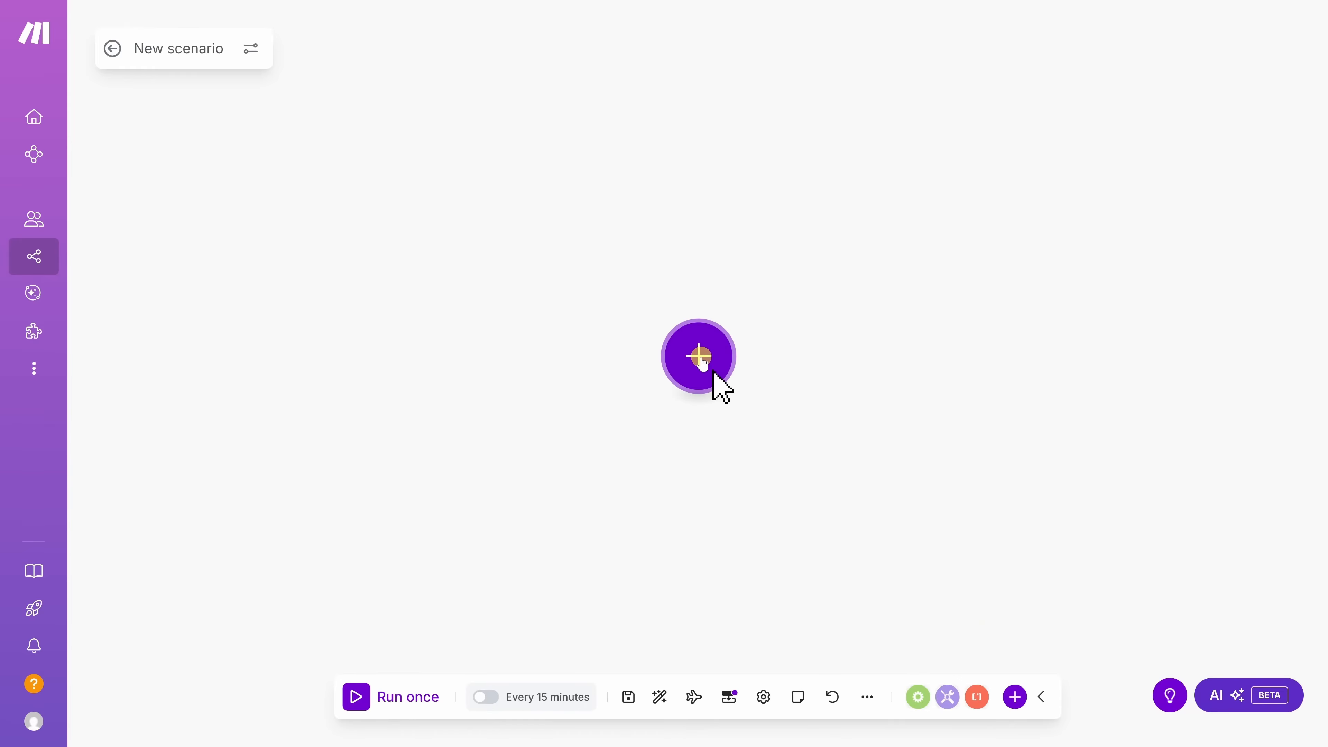
Add a Slack Create a Message module as the new scenario's first module and create its Slack connection
left_click(699, 361)
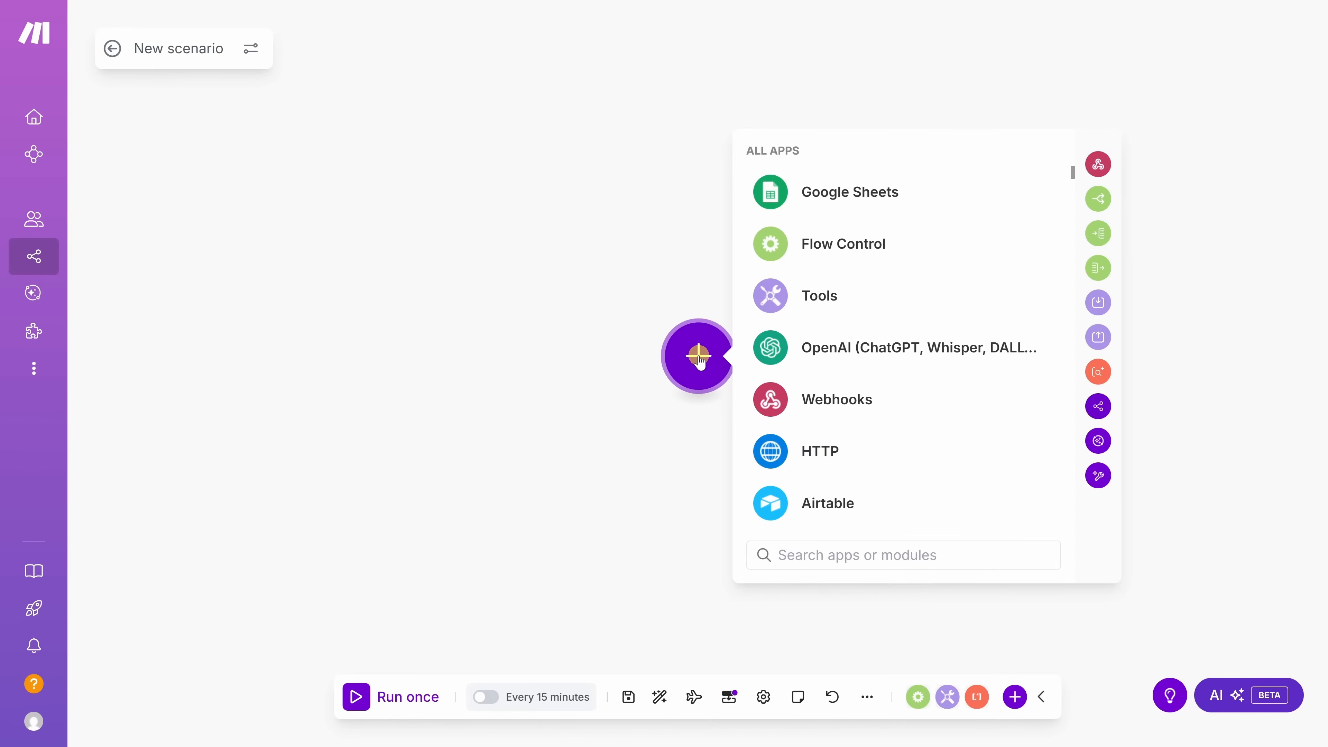
left_click(808, 553)
type("Slack")
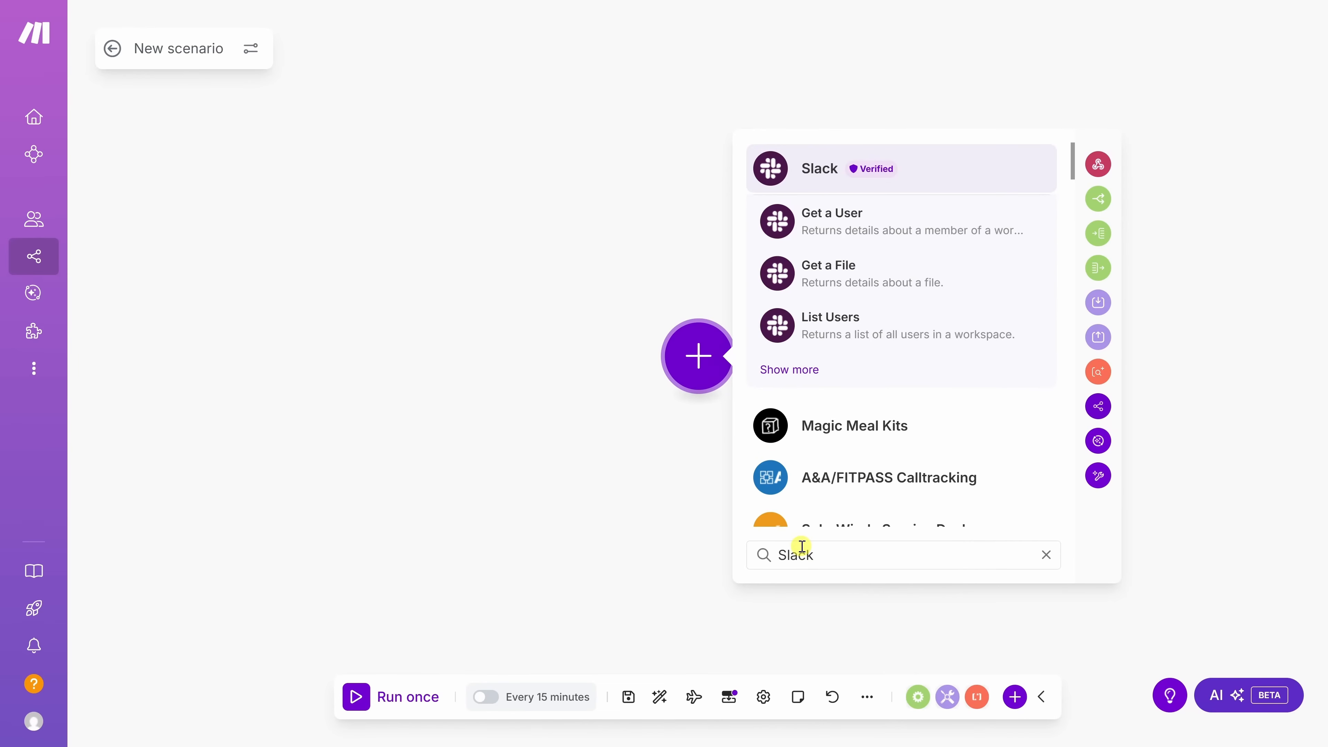
left_click(799, 369)
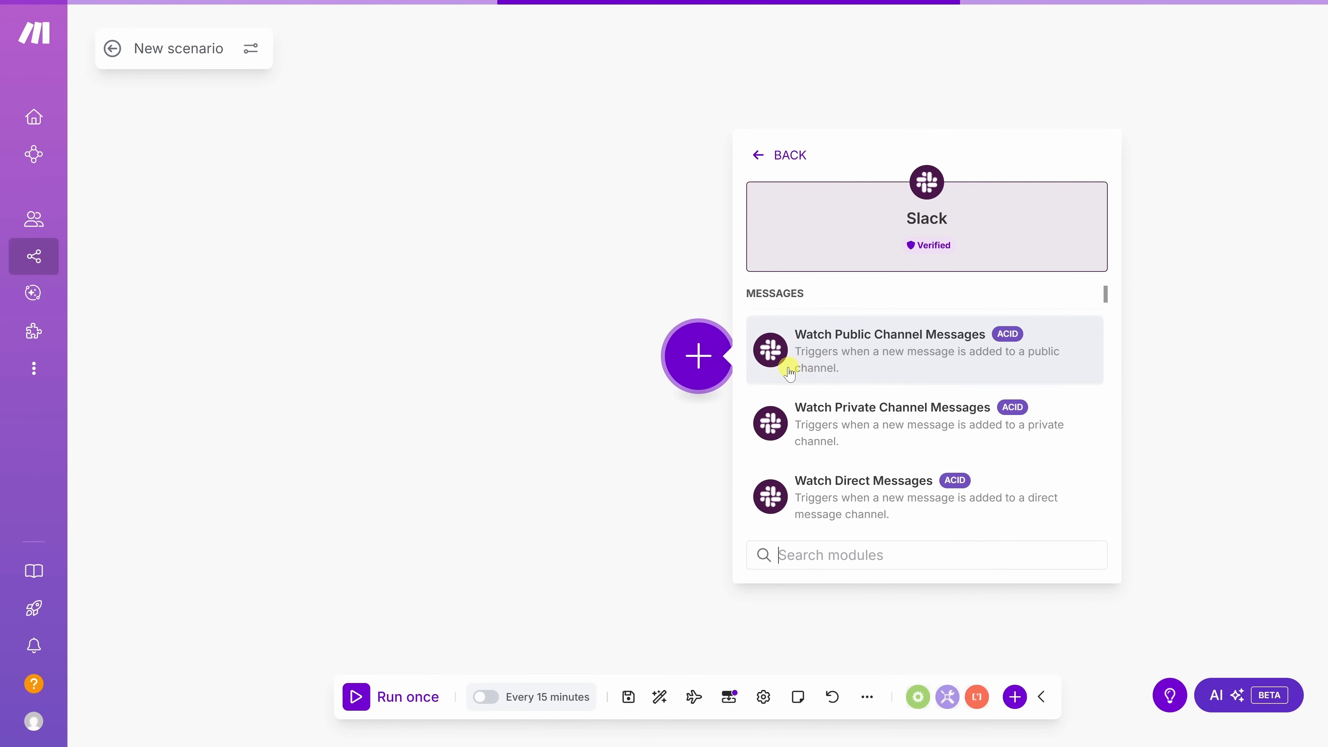
scroll(881, 330, "down", 2)
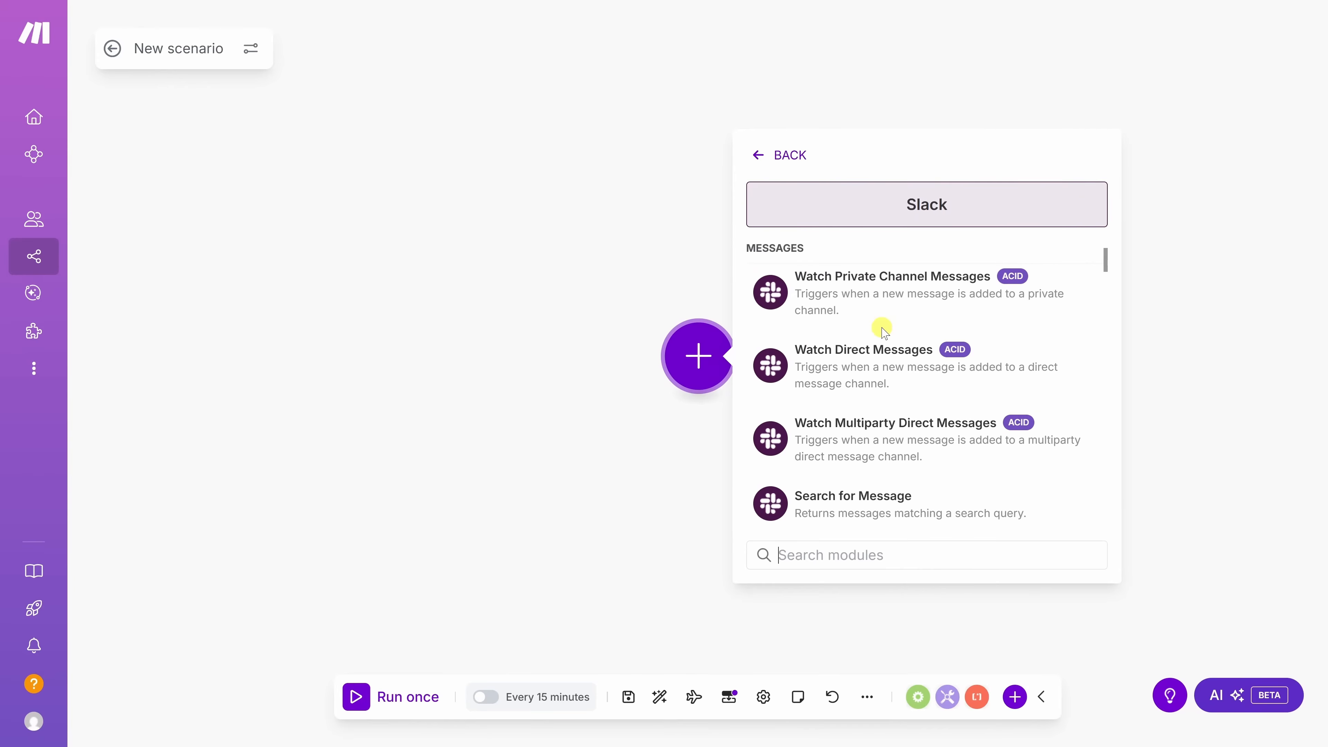
scroll(907, 329, "down", 6)
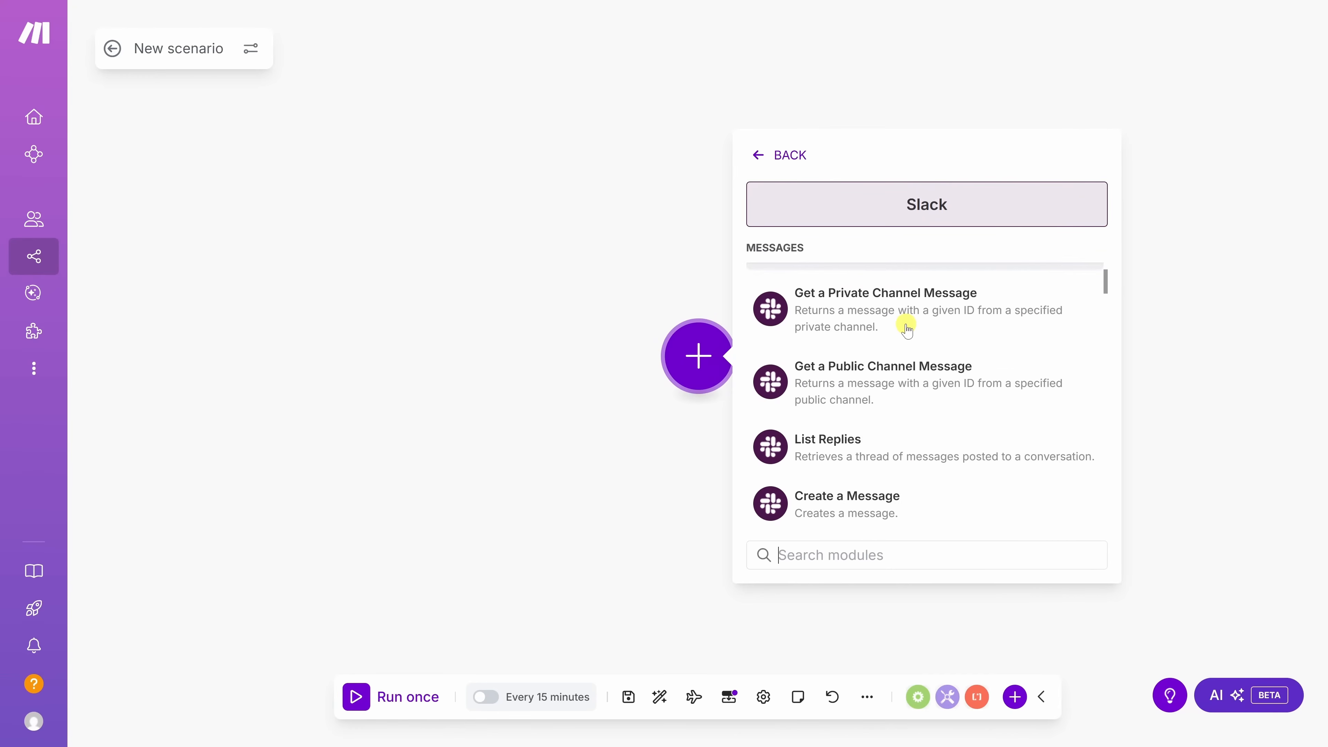
scroll(906, 328, "down", 2)
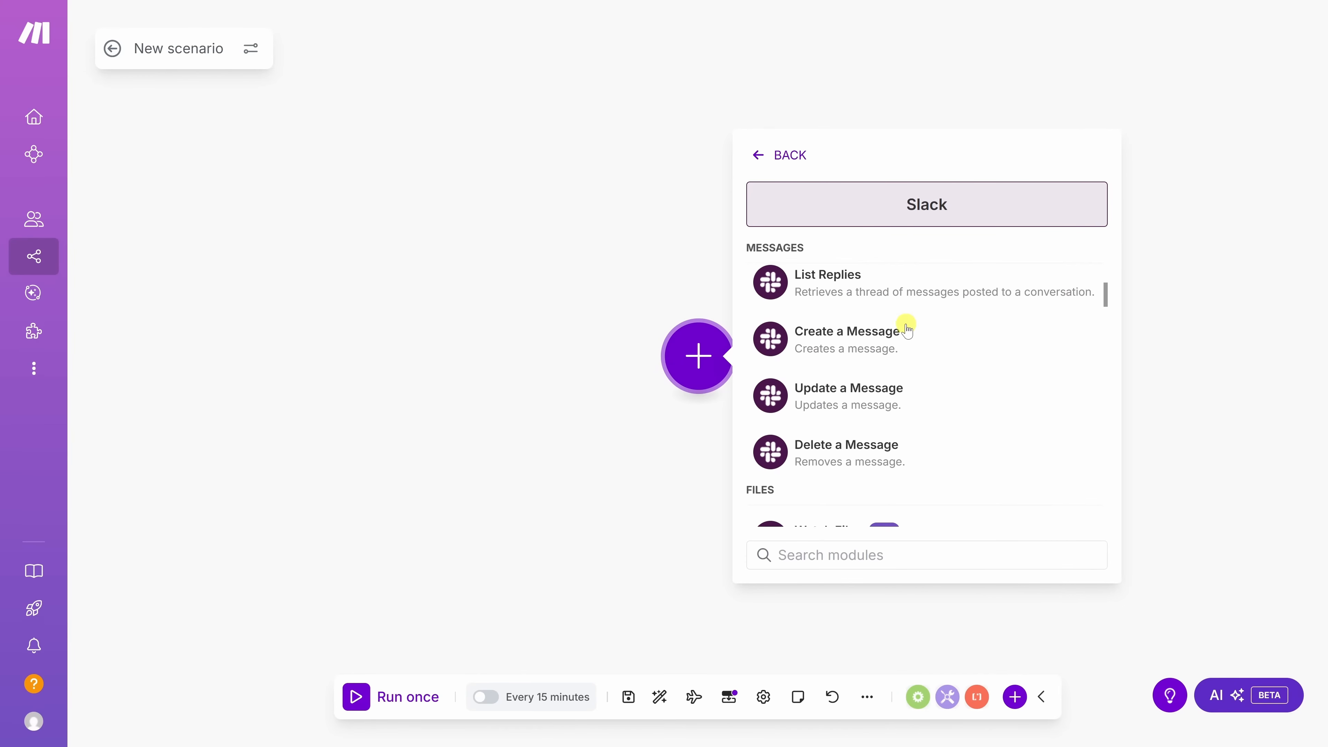
left_click(846, 333)
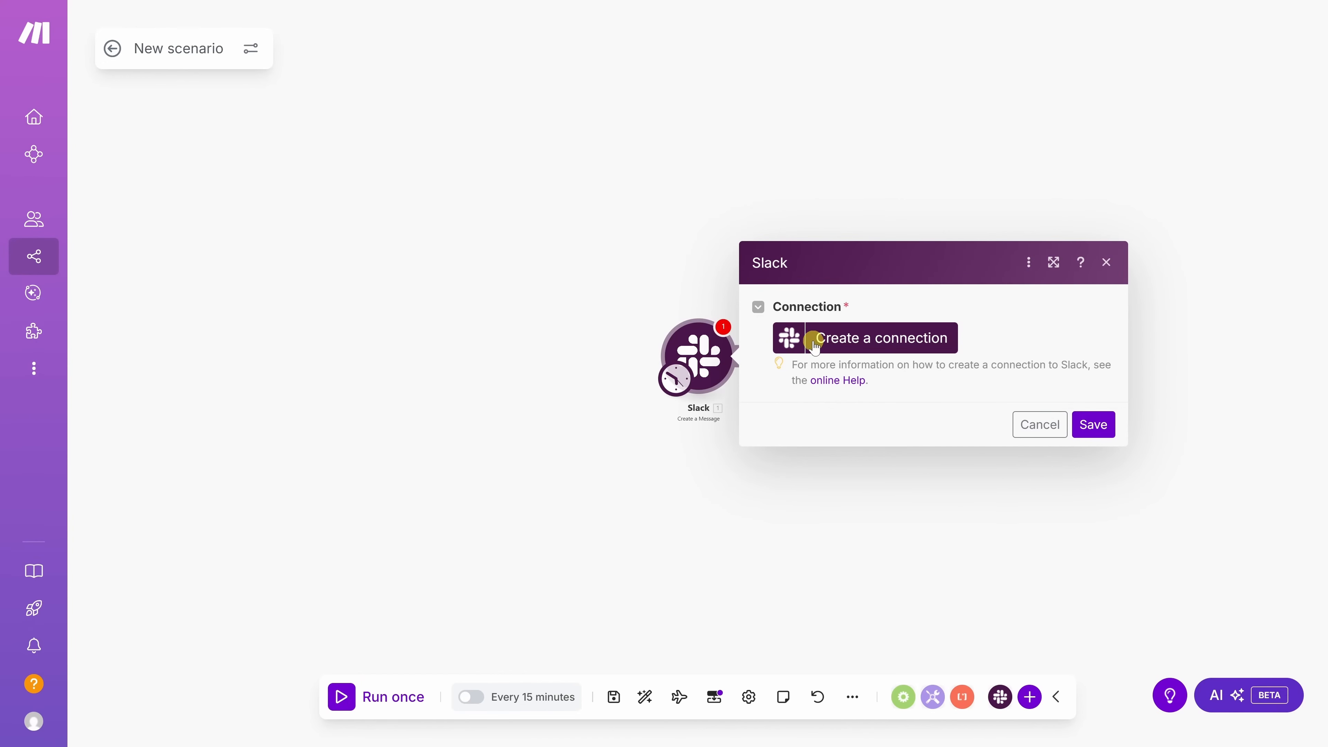
left_click(870, 346)
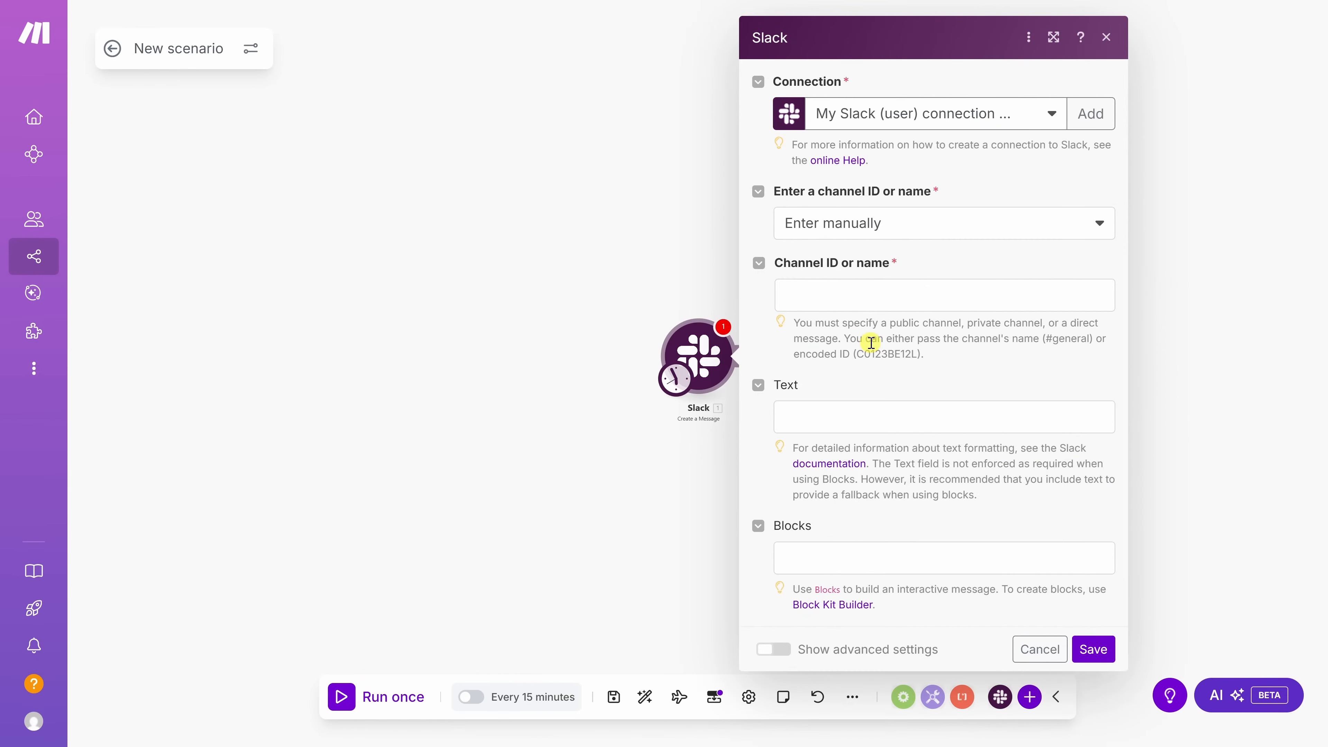
Set the Slack message's destination by selecting from the list the public channel customer-escalation
left_click(879, 226)
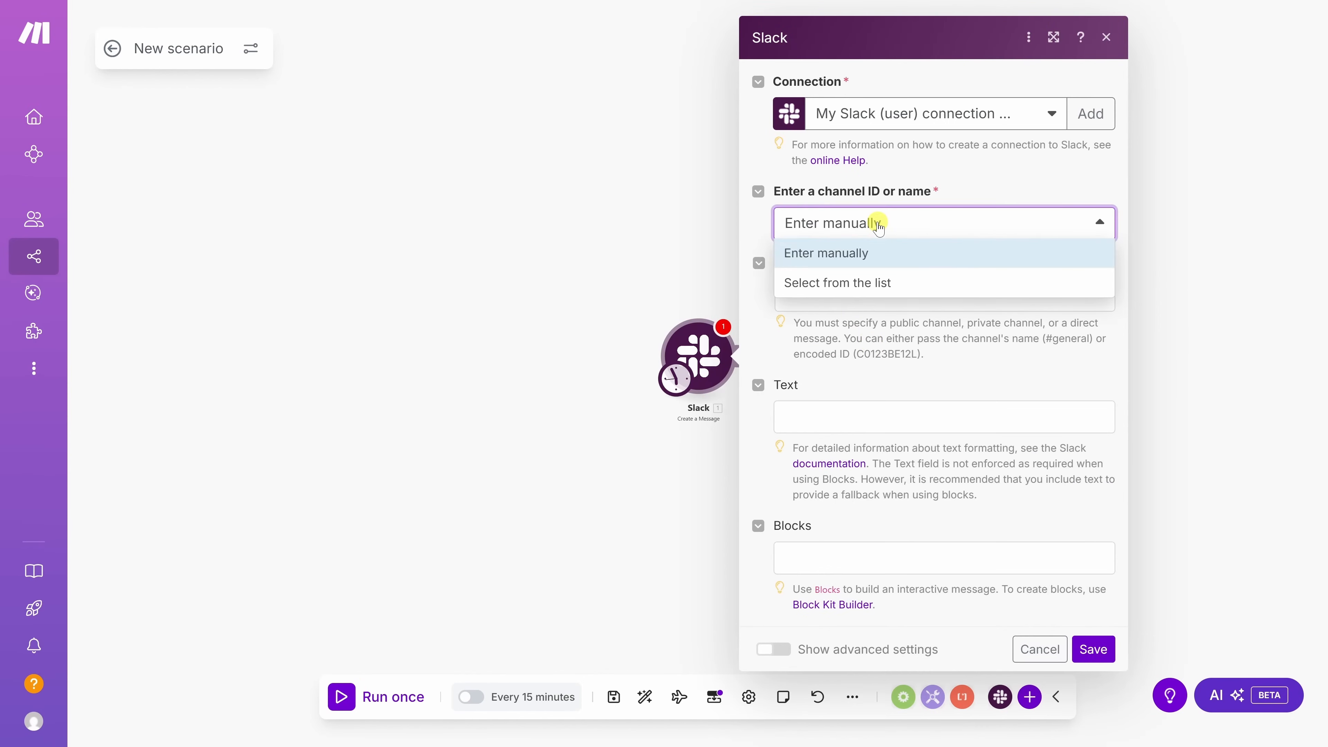
left_click(841, 282)
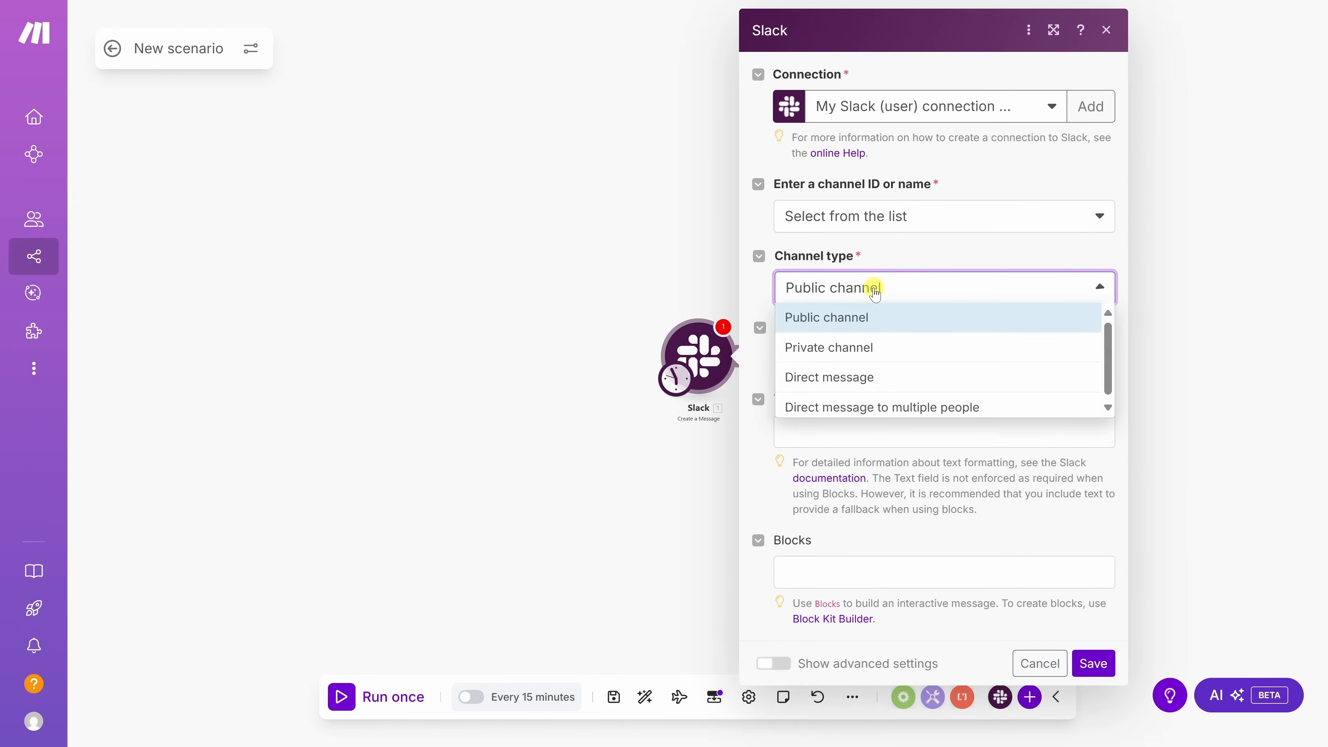
left_click(863, 288)
left_click(911, 259)
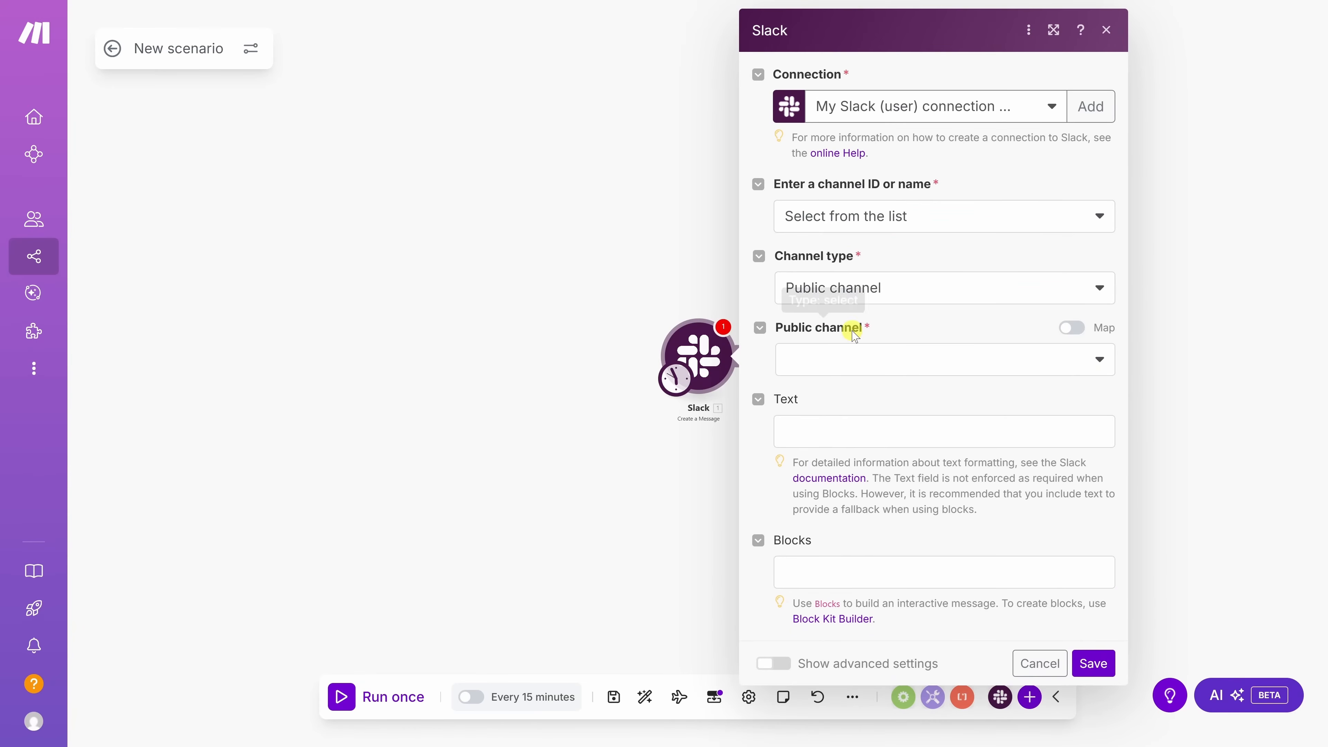
left_click(880, 357)
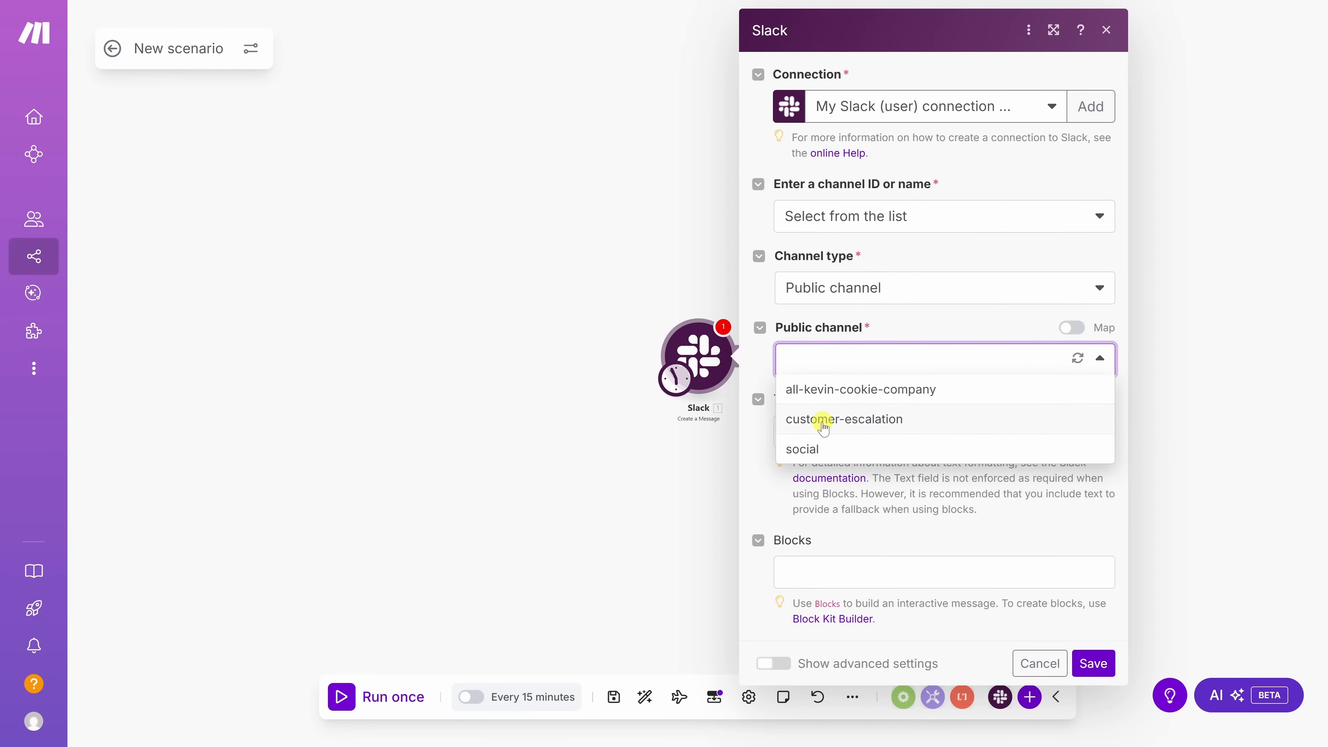
left_click(846, 421)
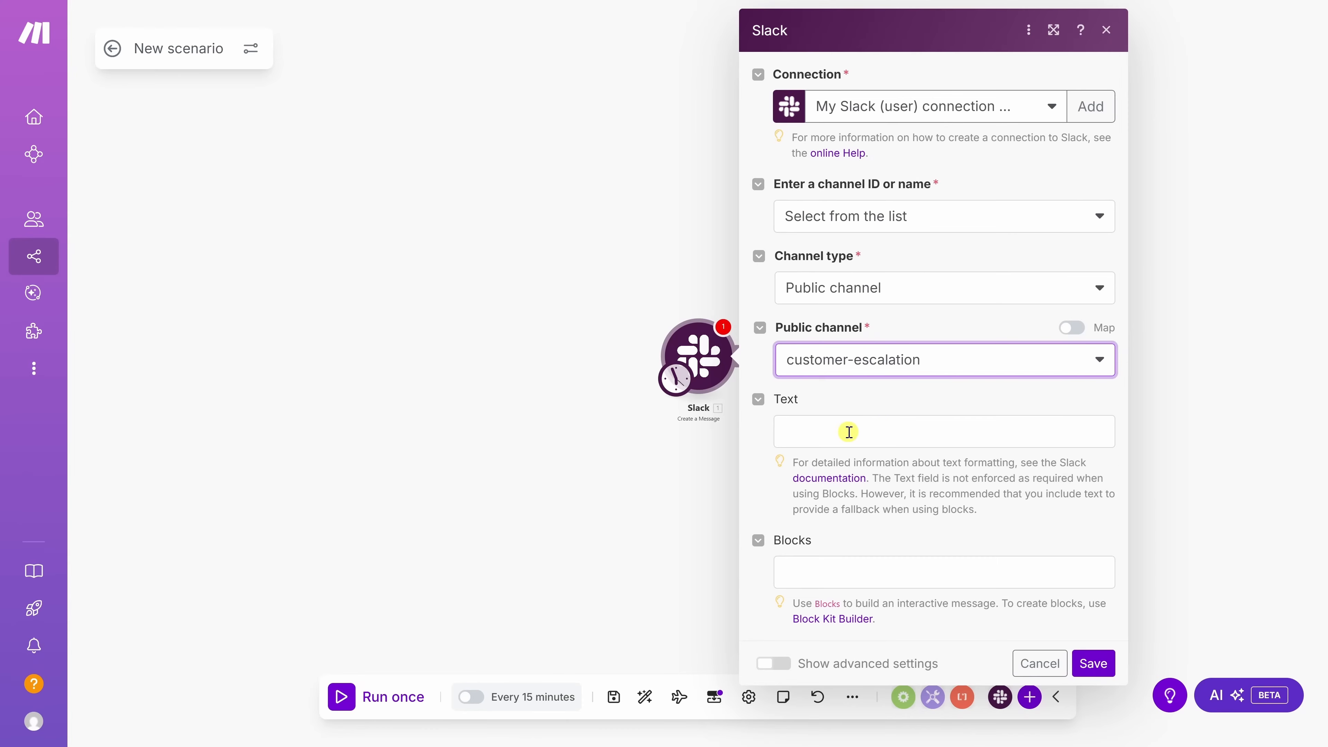
Compose the message text with lines "Customer Email Address:", "Email Subject:" and "Email Body:", each mapped to its matching scenario input, and save the module
left_click(849, 432)
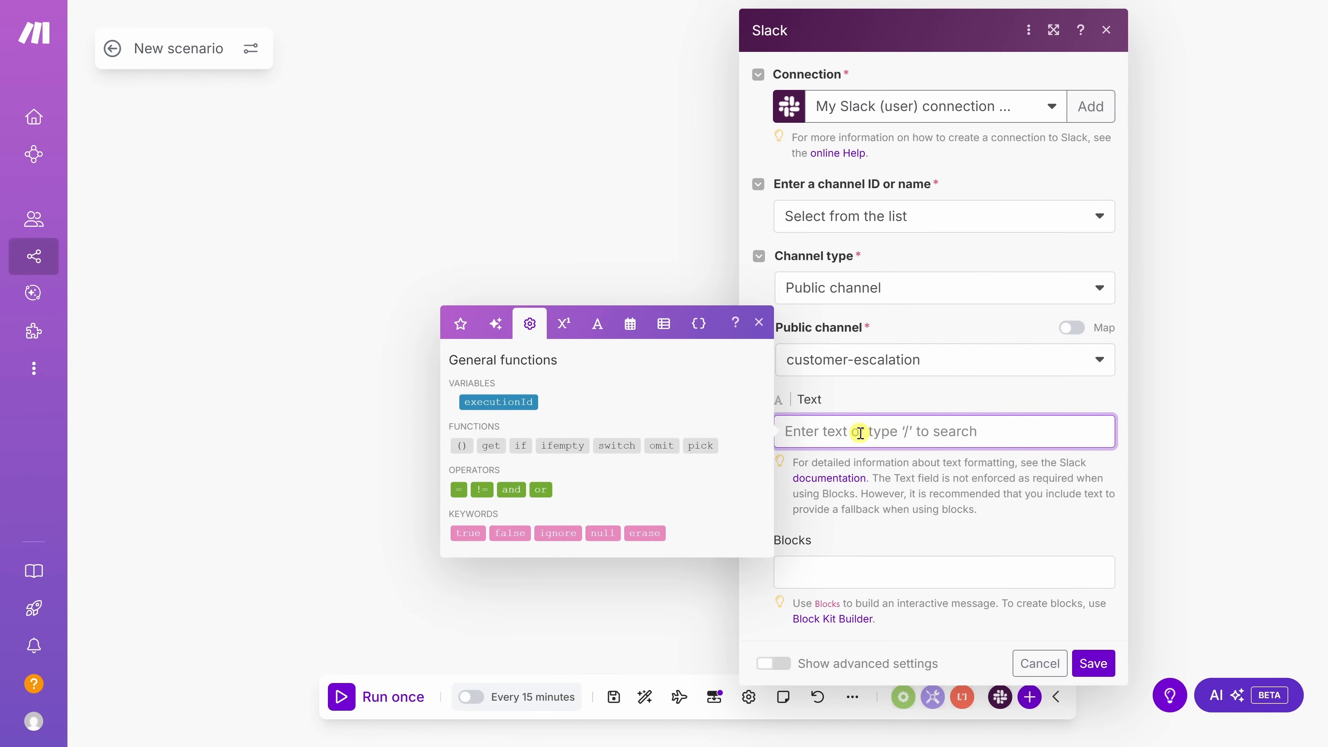
type("Customer Email Address: Email Subject: Email Body:")
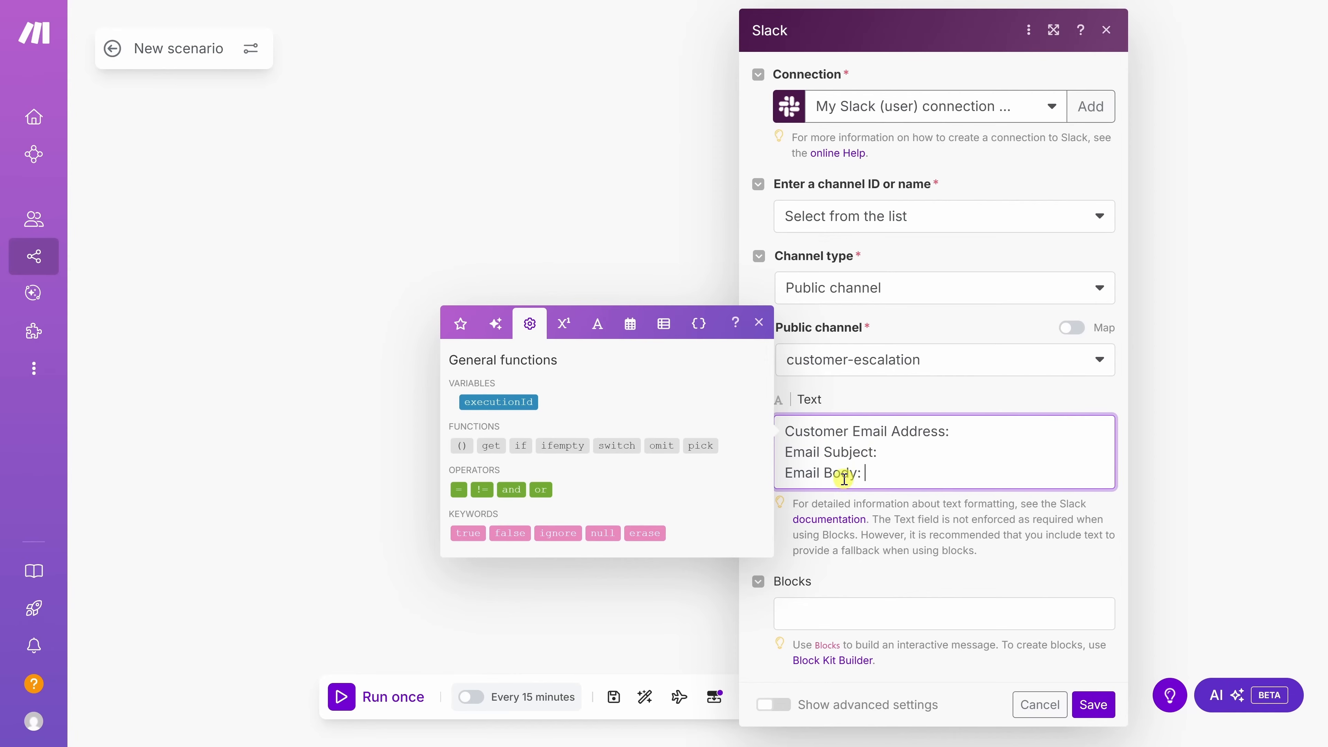
left_click(968, 430)
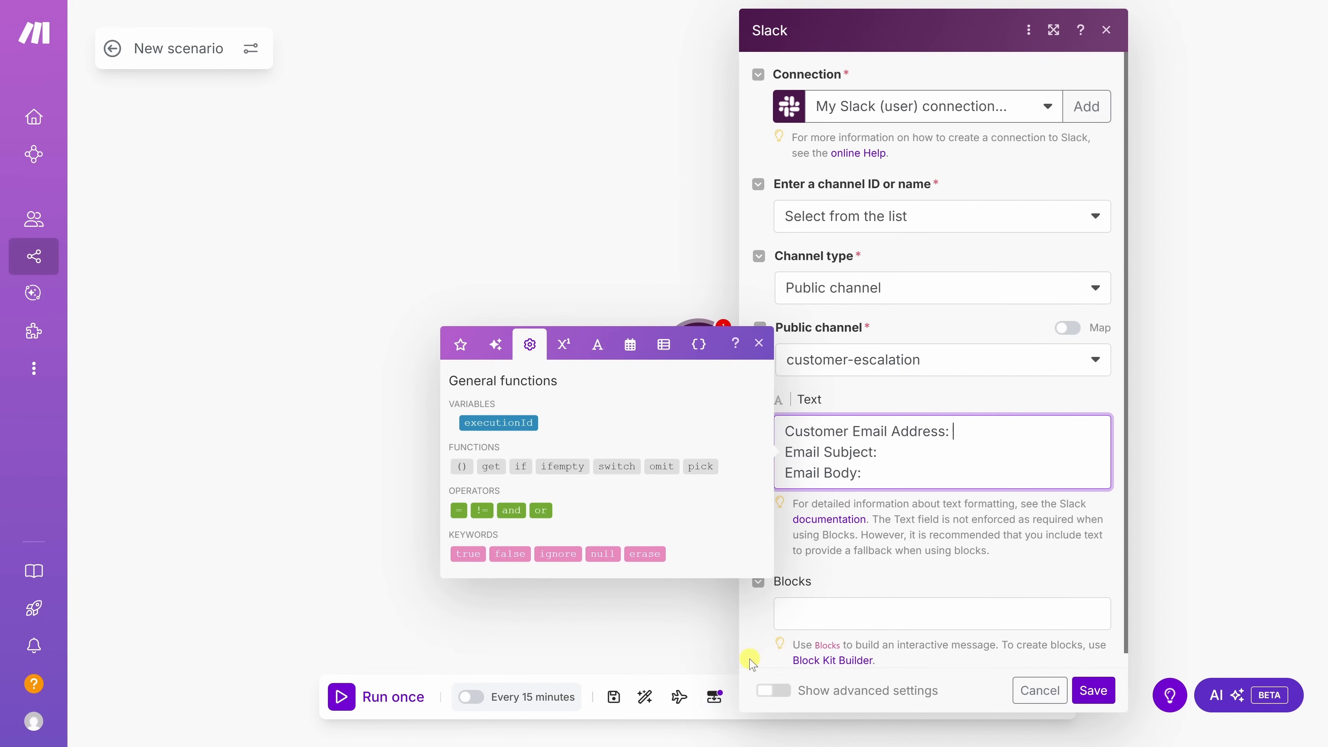
left_click(699, 344)
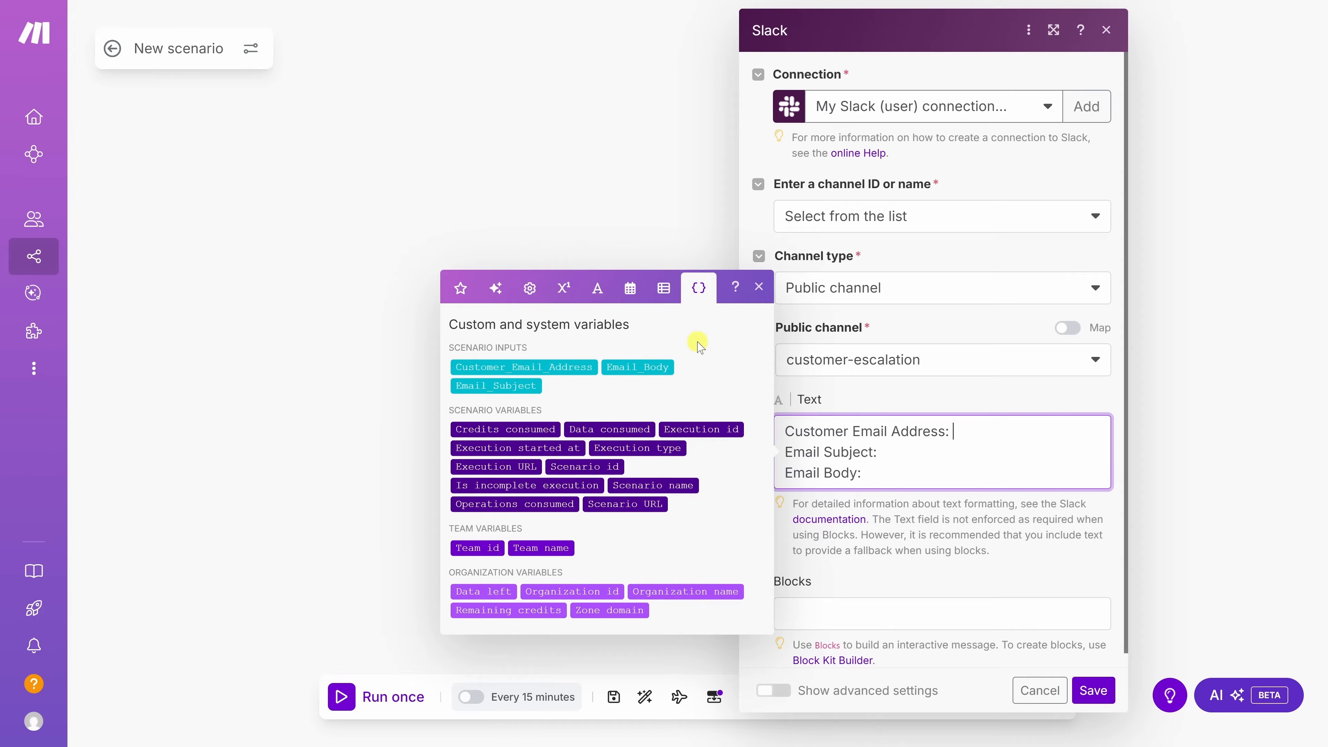
left_click(509, 363)
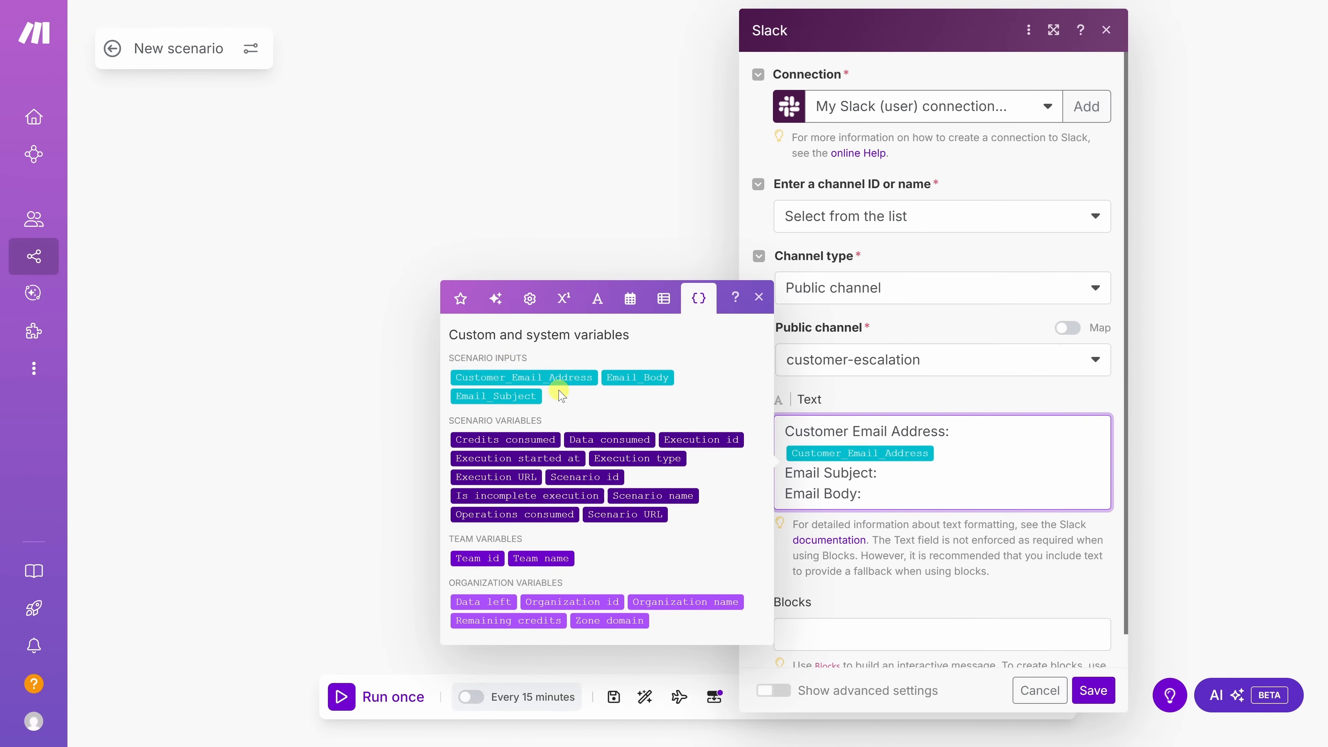
left_click(906, 477)
left_click(501, 397)
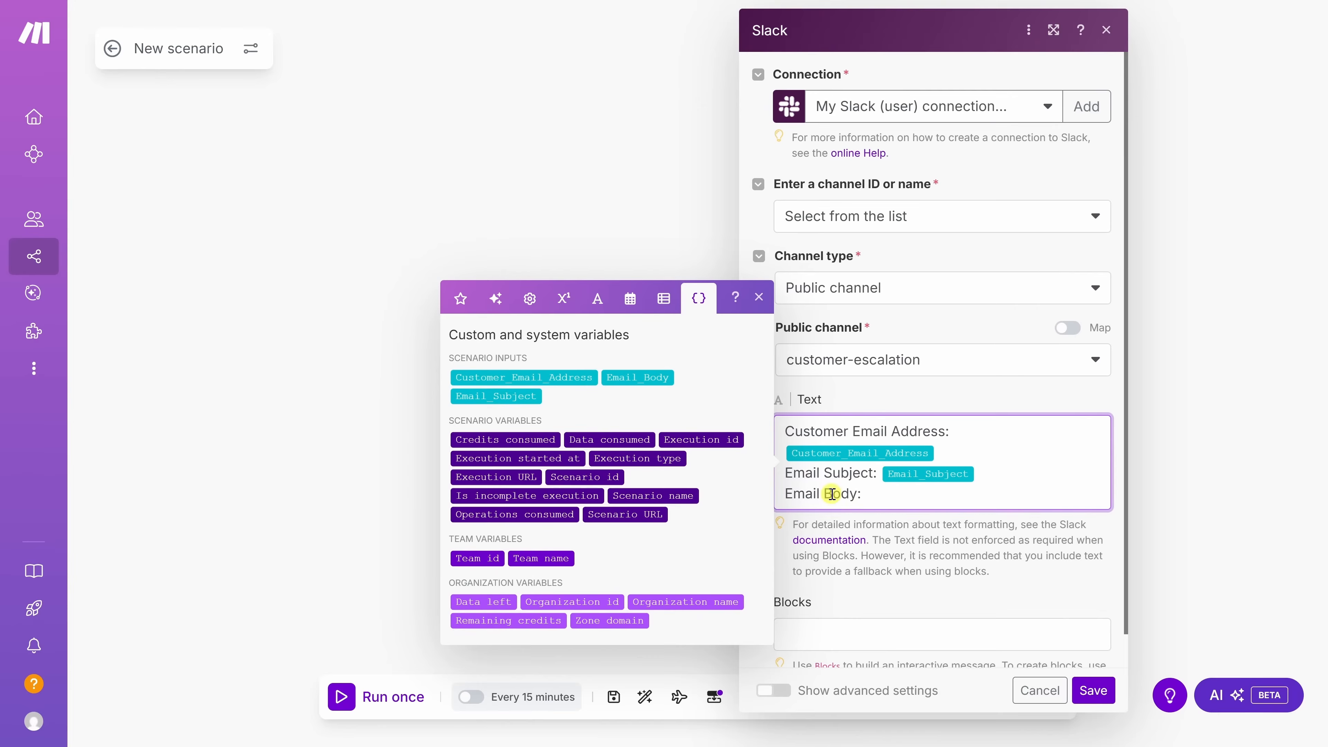
left_click(856, 492)
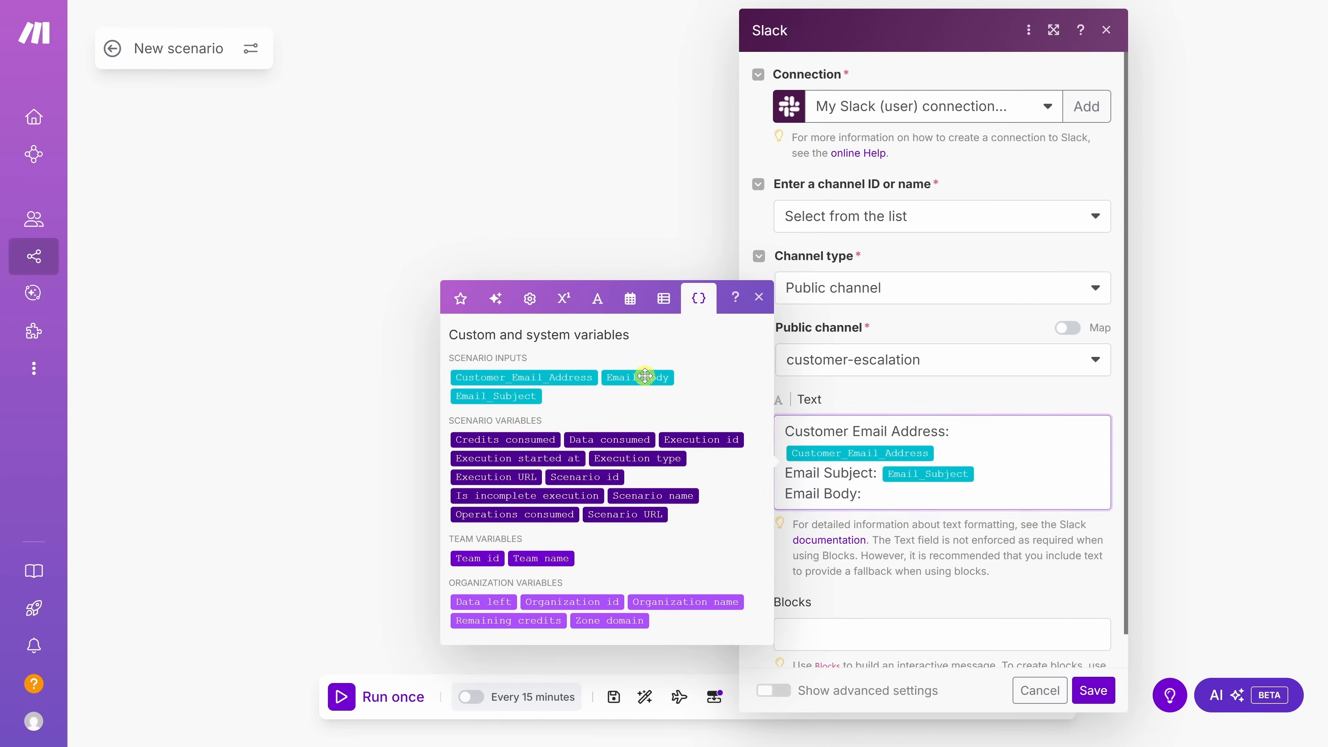
left_click(637, 377)
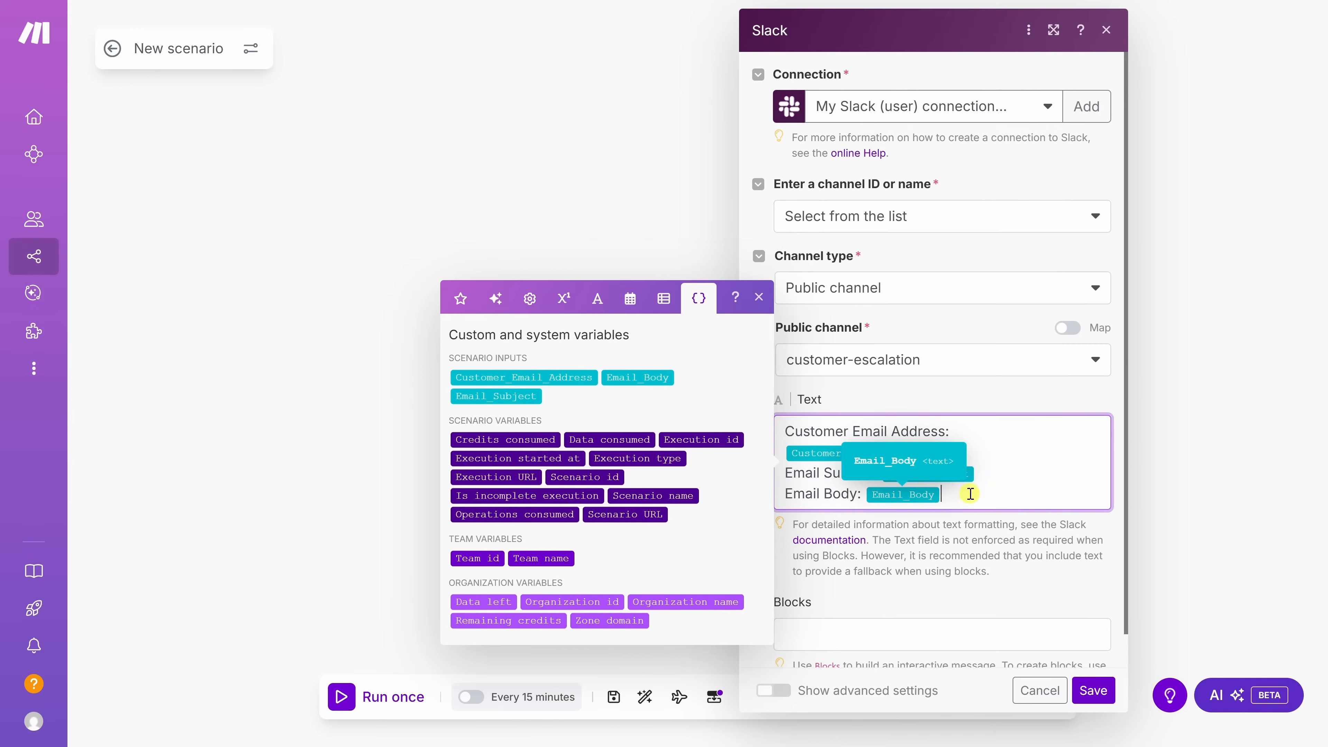
left_click(1099, 700)
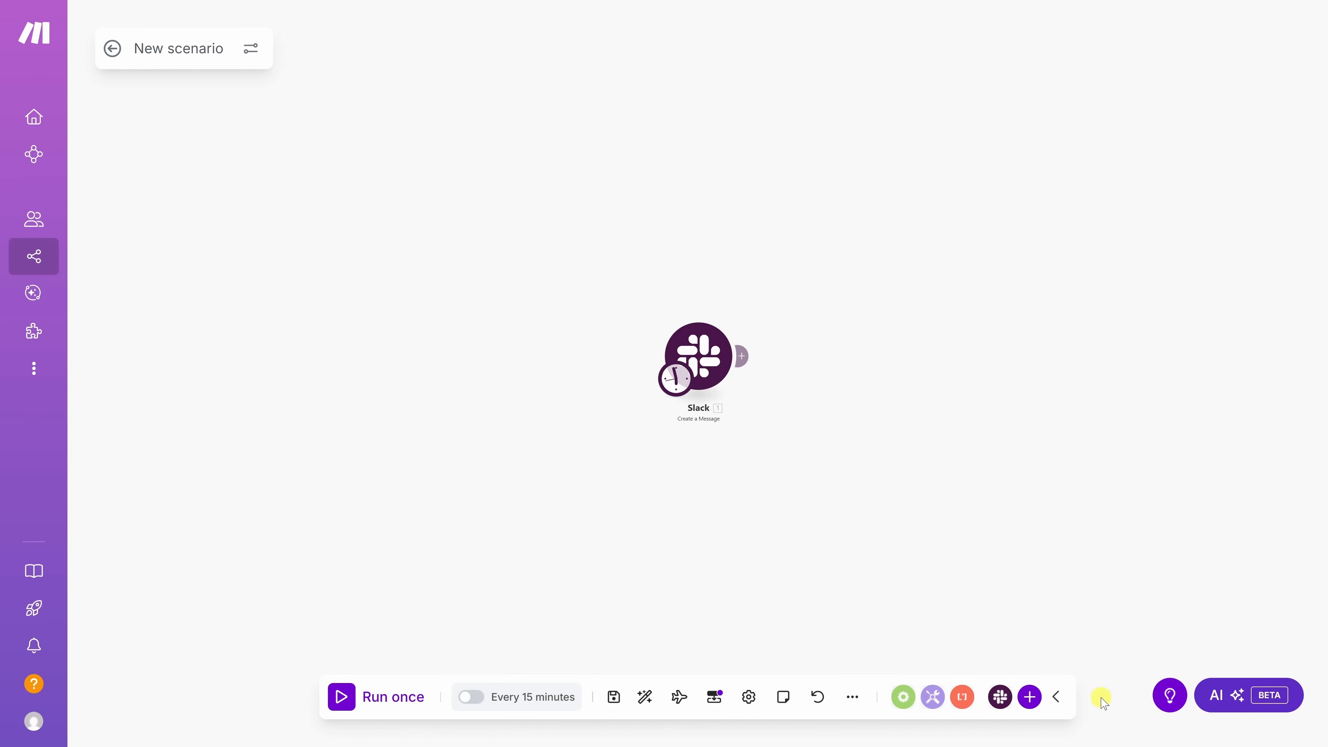
Rename the scenario "Post Escalation to Slack" and save it
left_click(190, 47)
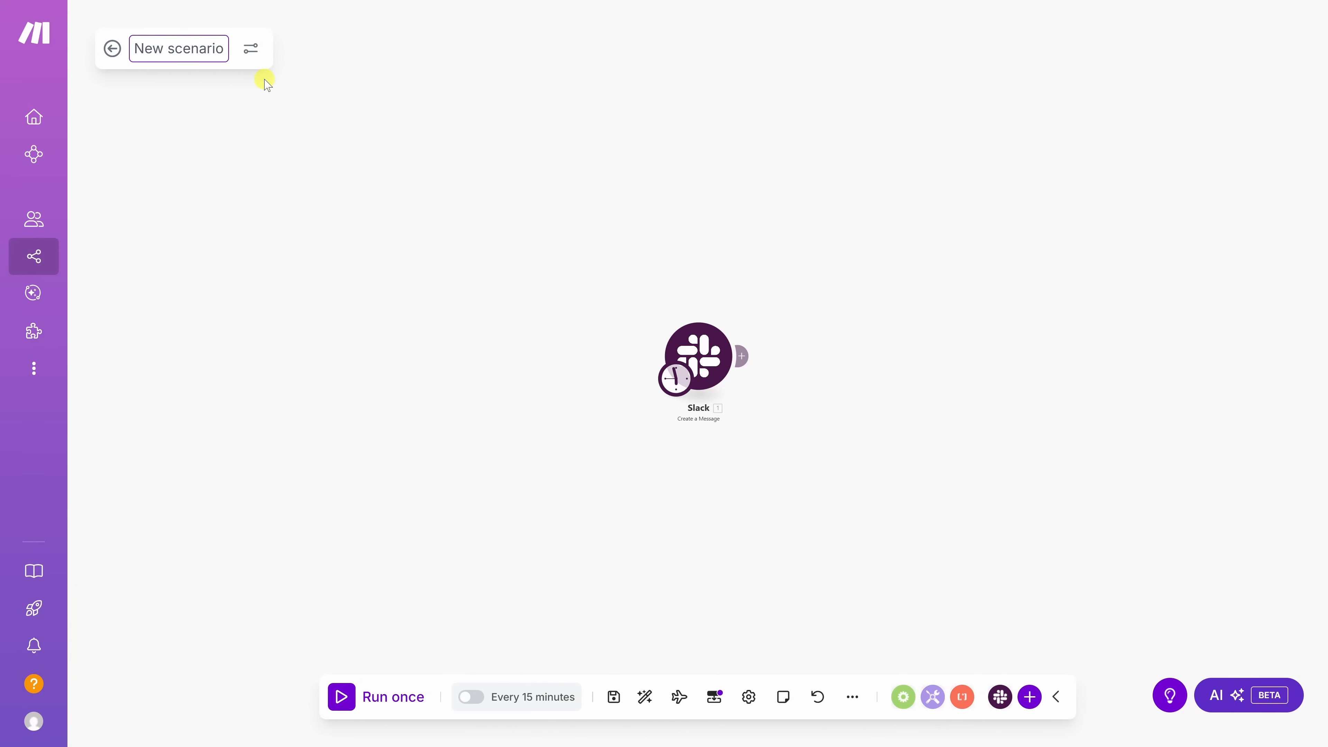
key("ctrl+a")
type("Post Escalation to Slack")
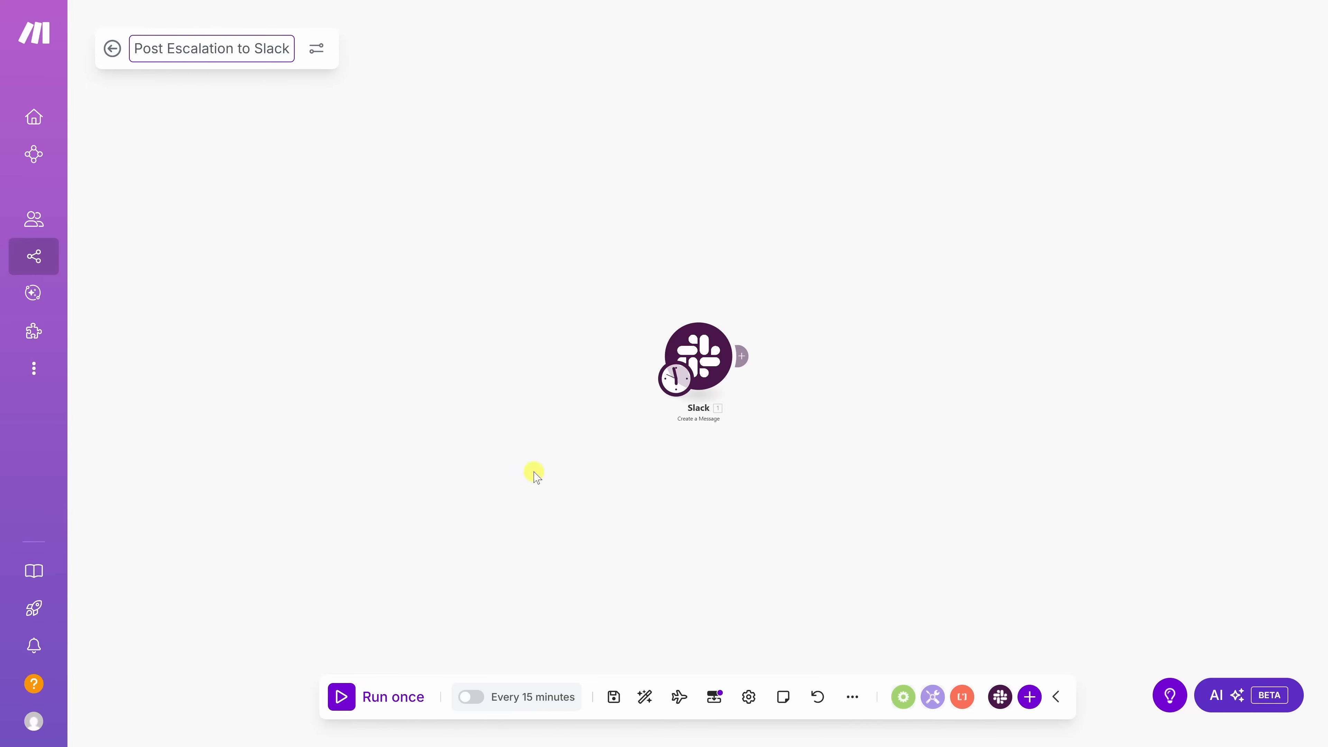
left_click(613, 697)
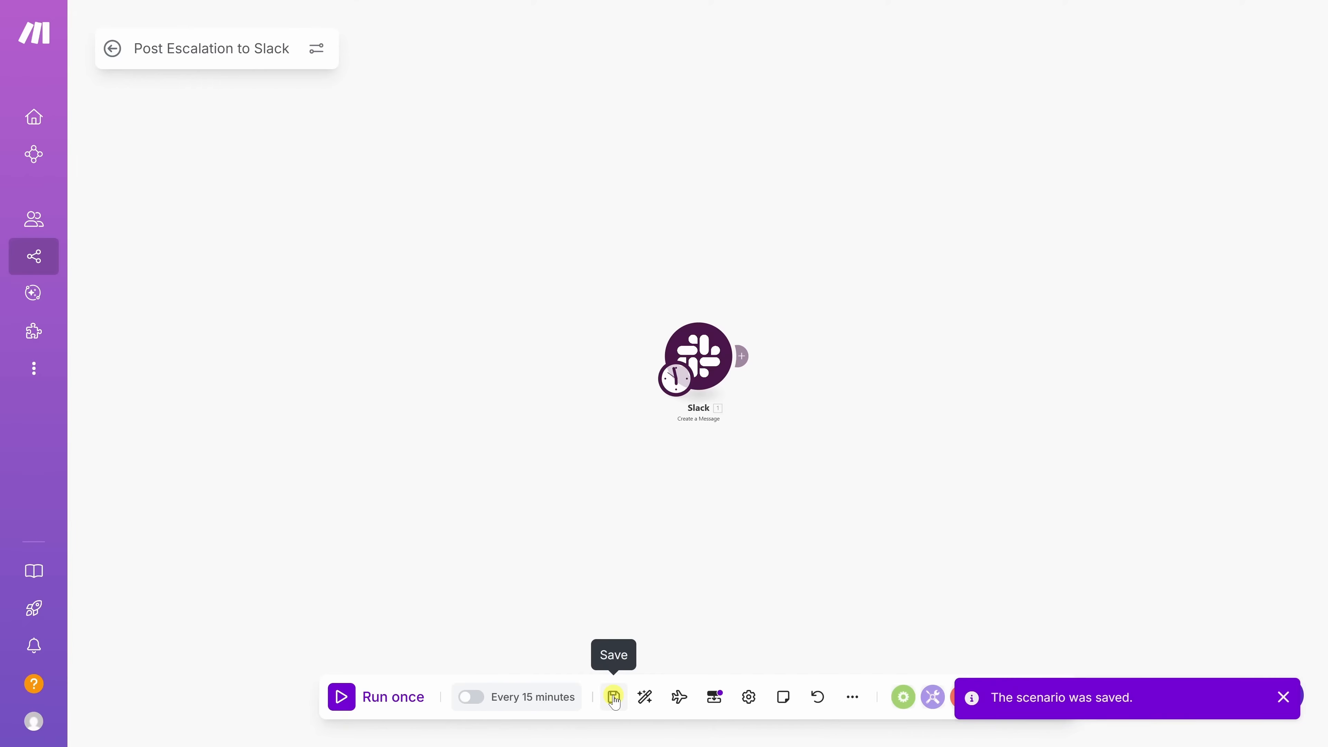
Set the Post Escalation to Slack scenario's schedule to run on demand and save the scenario
left_click(559, 698)
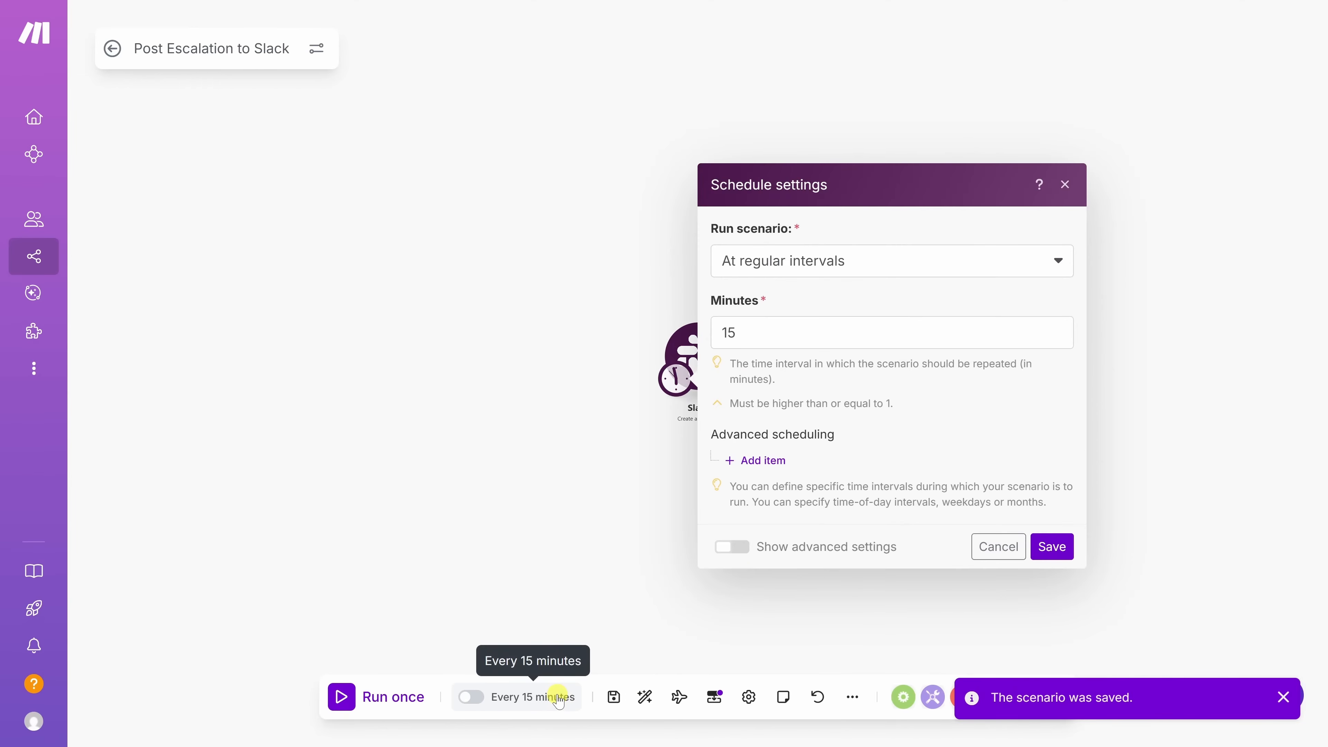
left_click(840, 261)
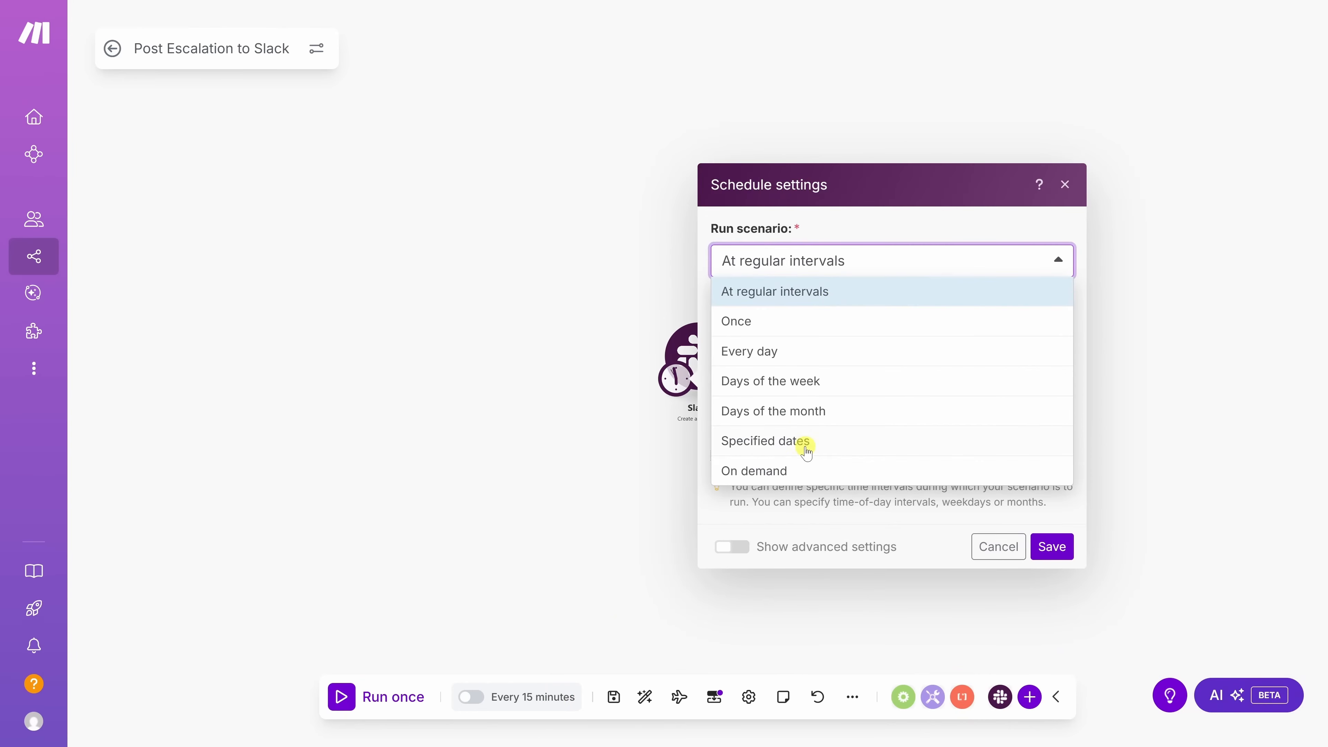
left_click(806, 471)
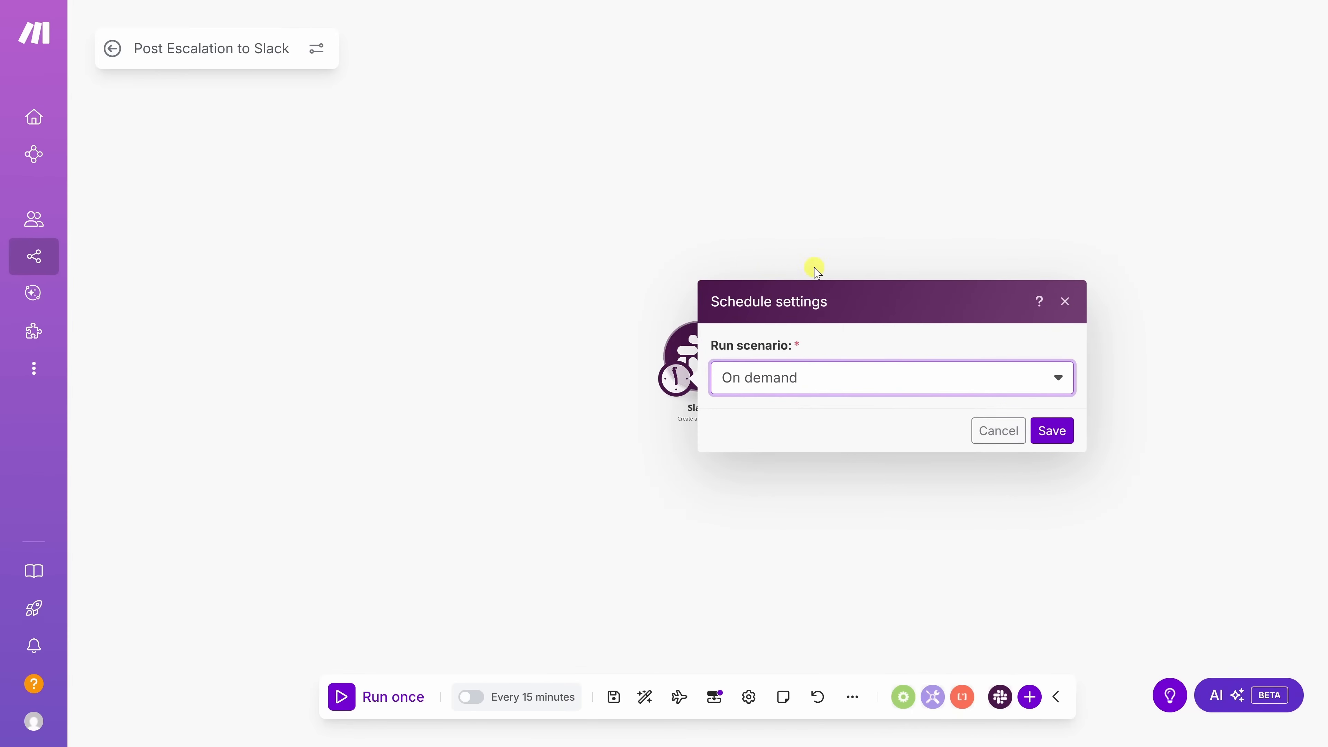
left_click(1051, 432)
left_click(1034, 432)
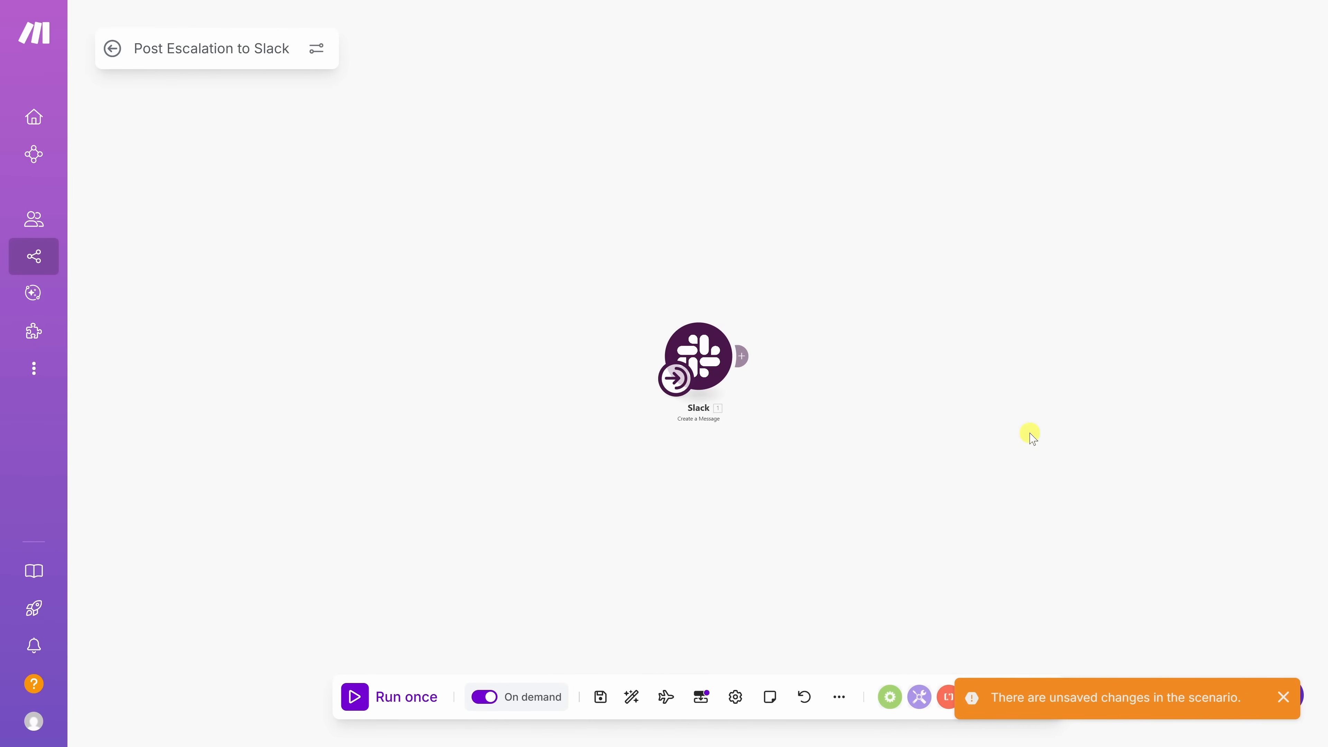
left_click(600, 698)
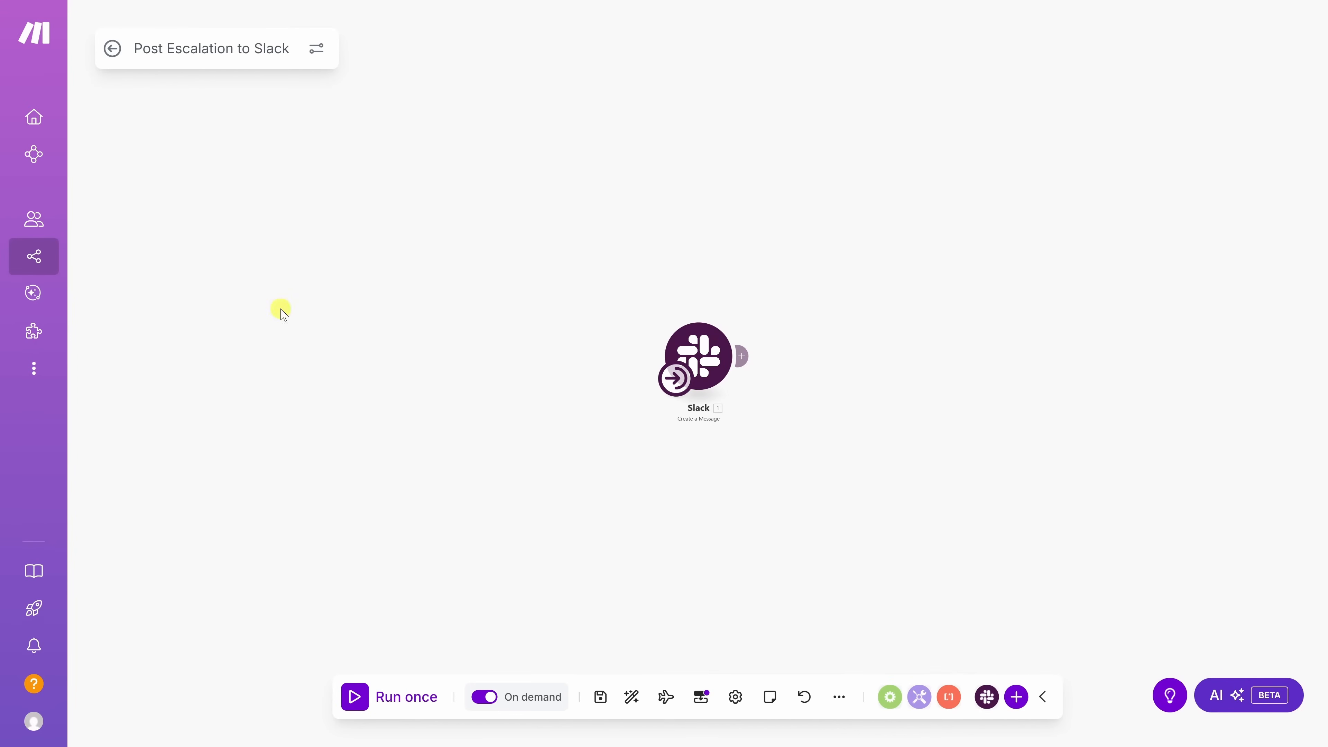
Open the Respond to Customer Email scenario for editing and bring up its Make AI Agents module settings
mouse_move(32, 260)
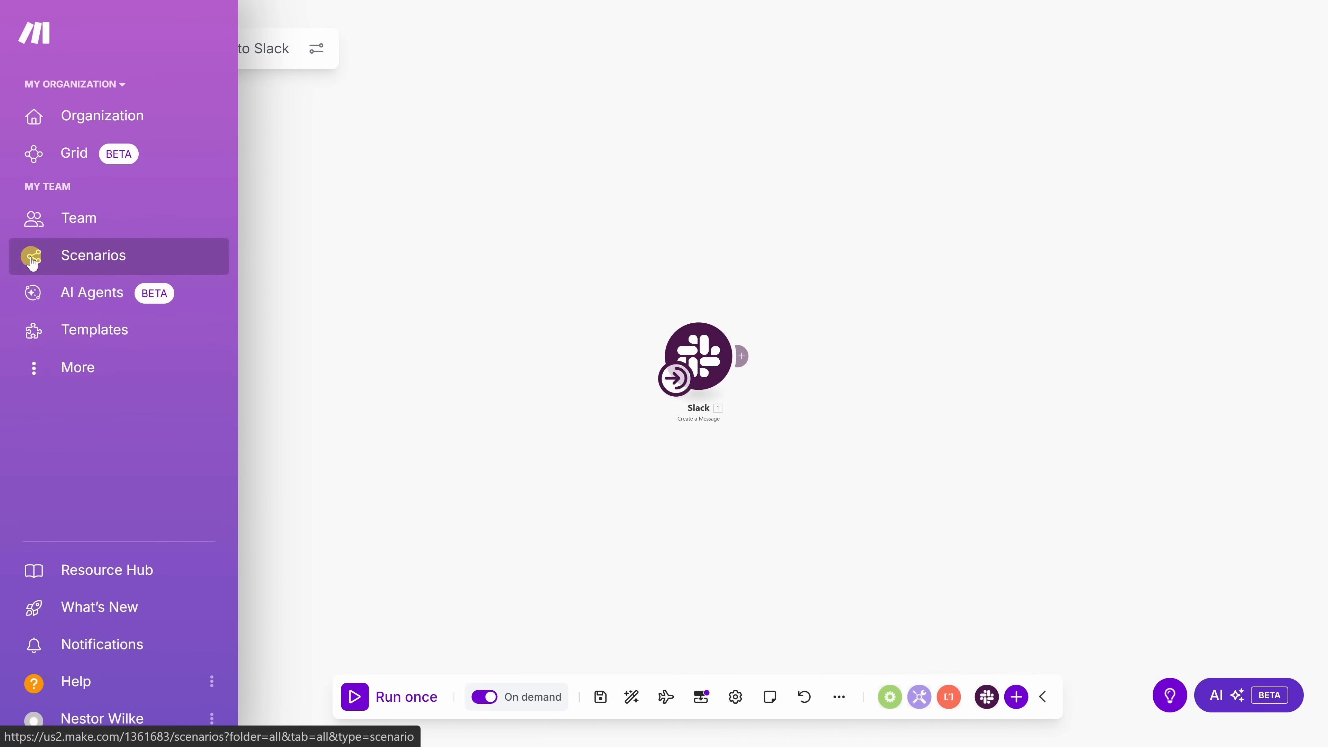
left_click(31, 260)
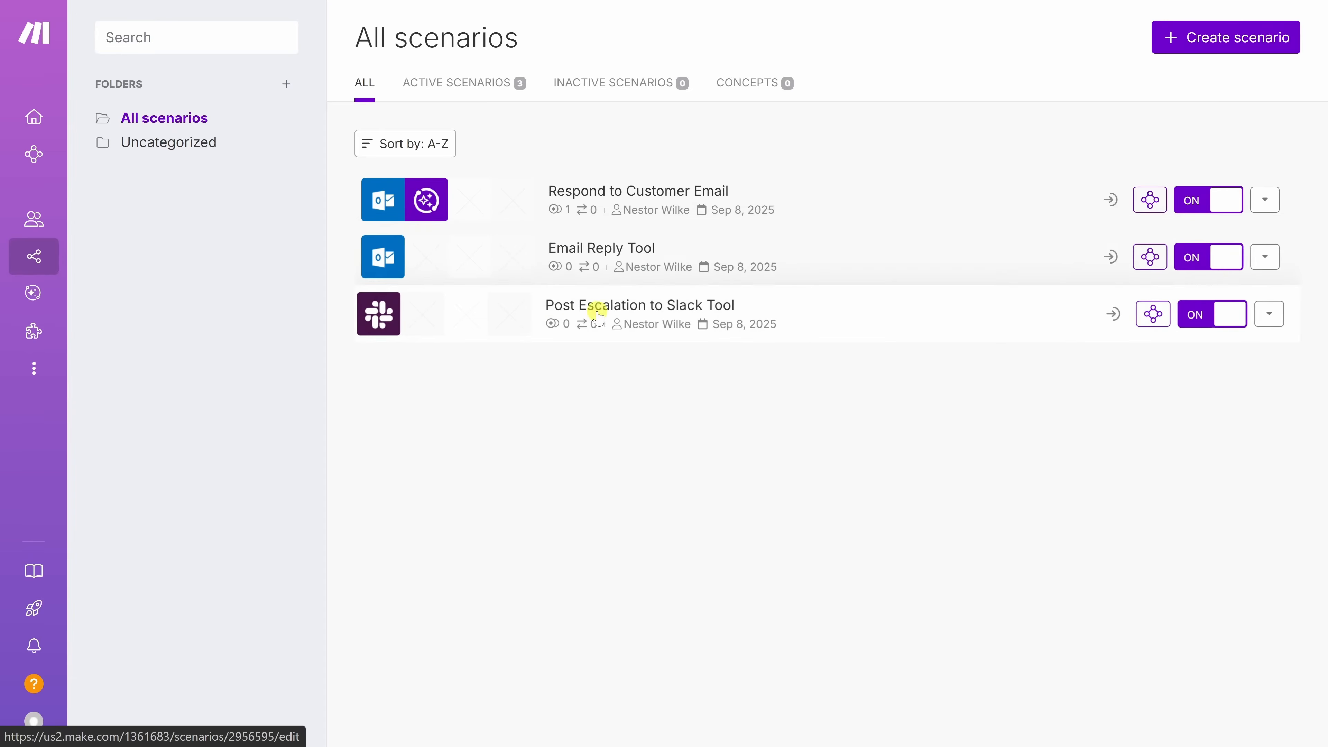
left_click(621, 191)
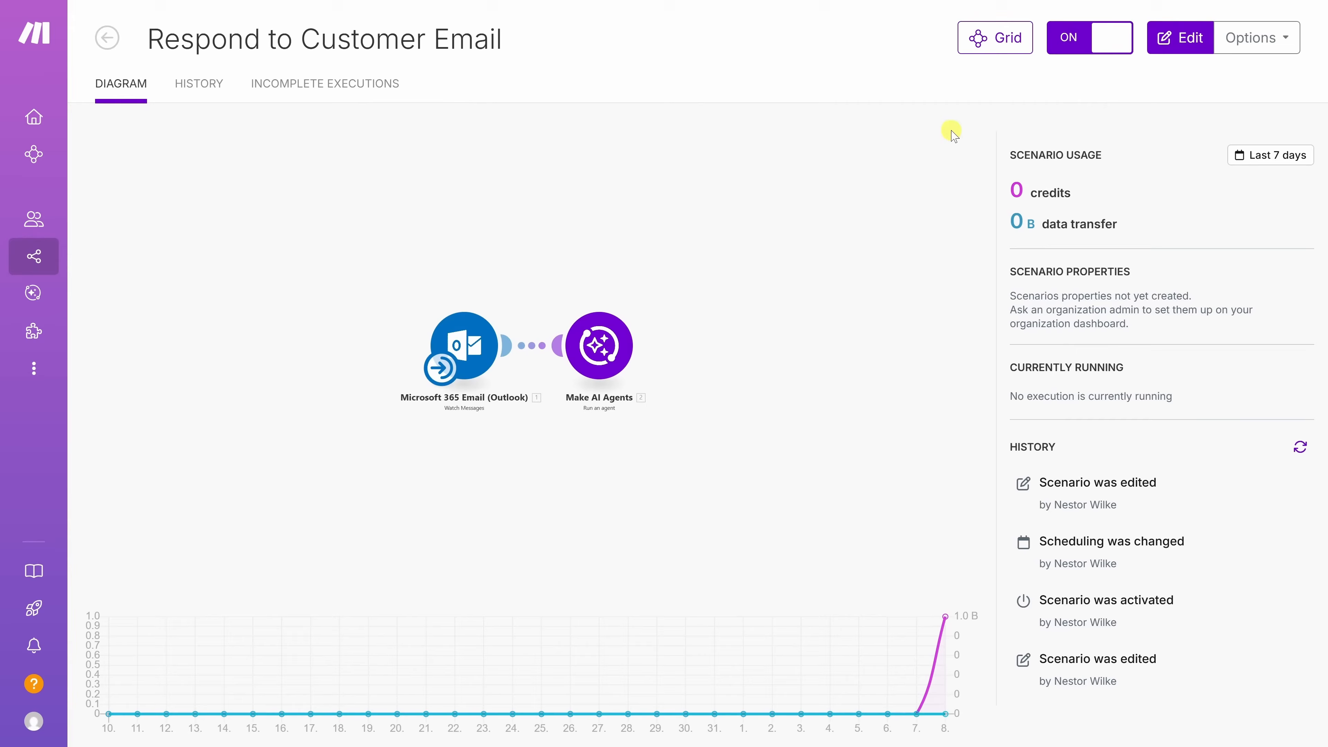
left_click(1167, 38)
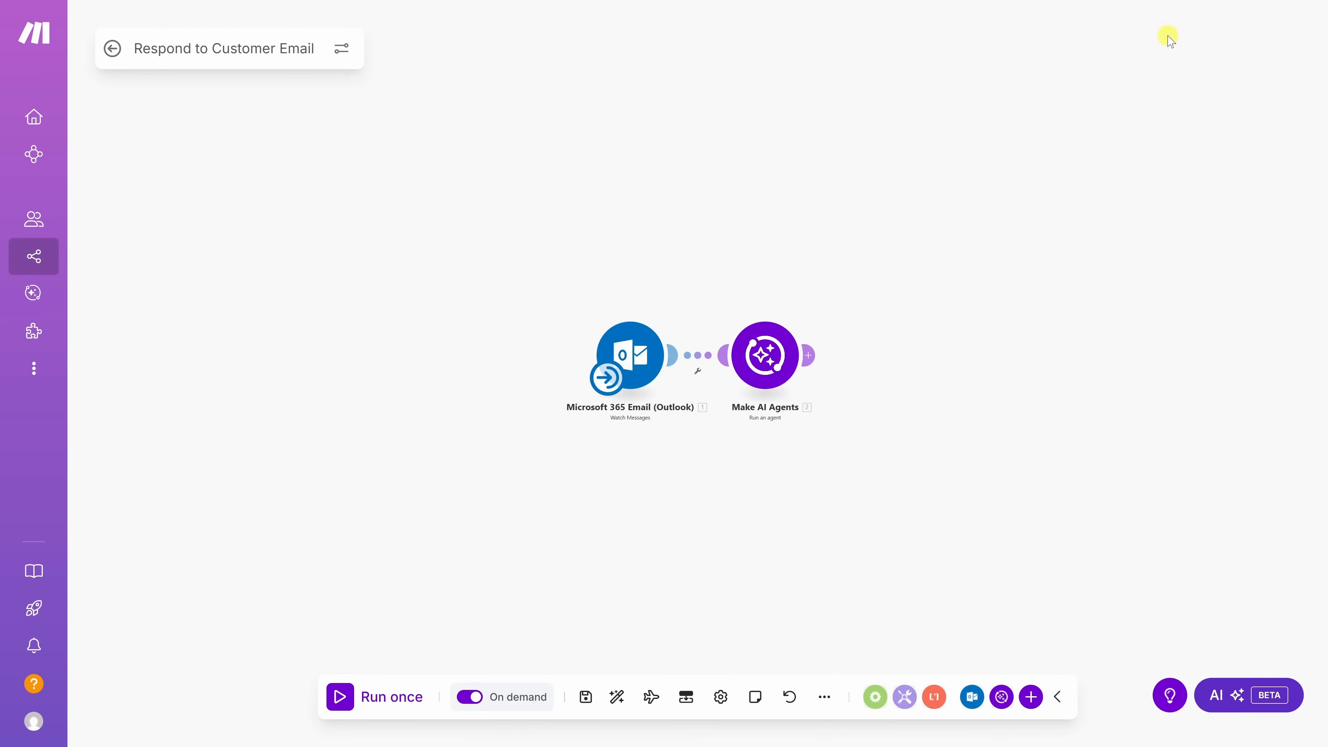
left_click(768, 358)
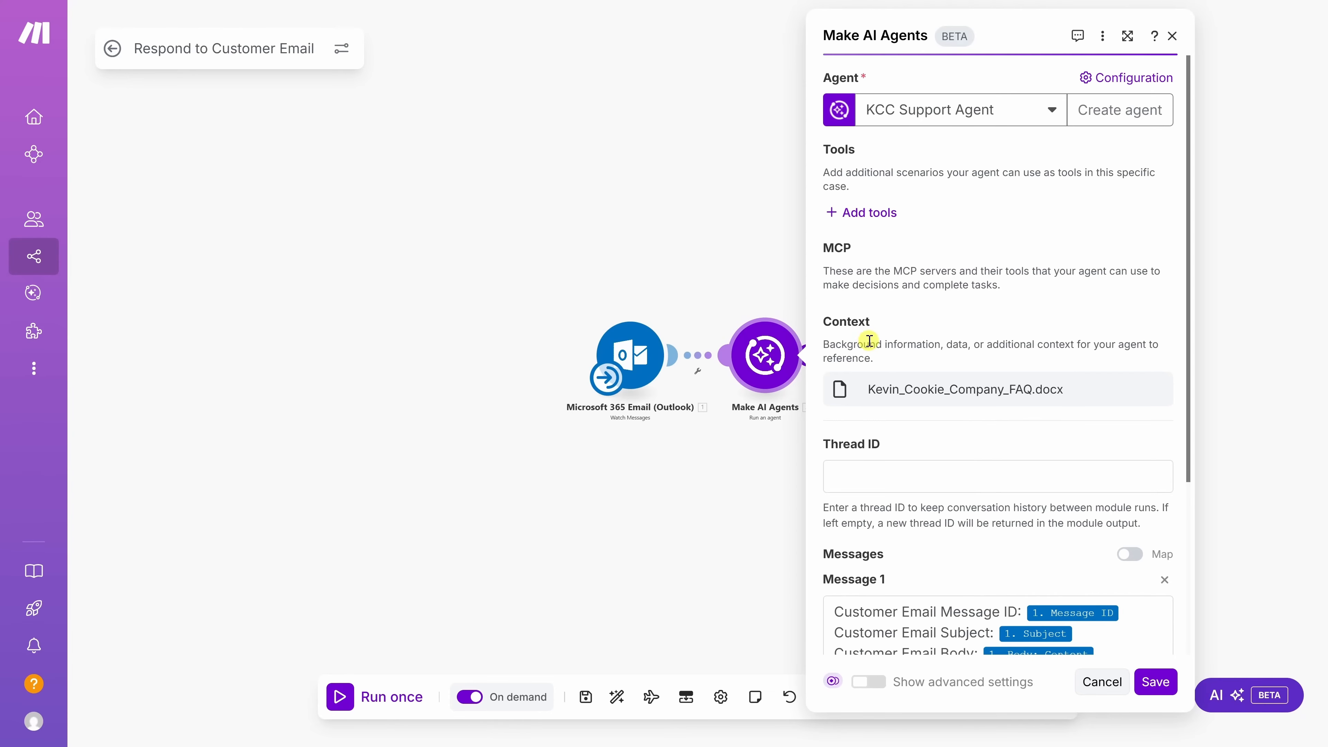
Add the Email Reply Tool with a "Send Email Reply:" description about sending the customer a response tied to the original email, using the agent's reply text
left_click(831, 213)
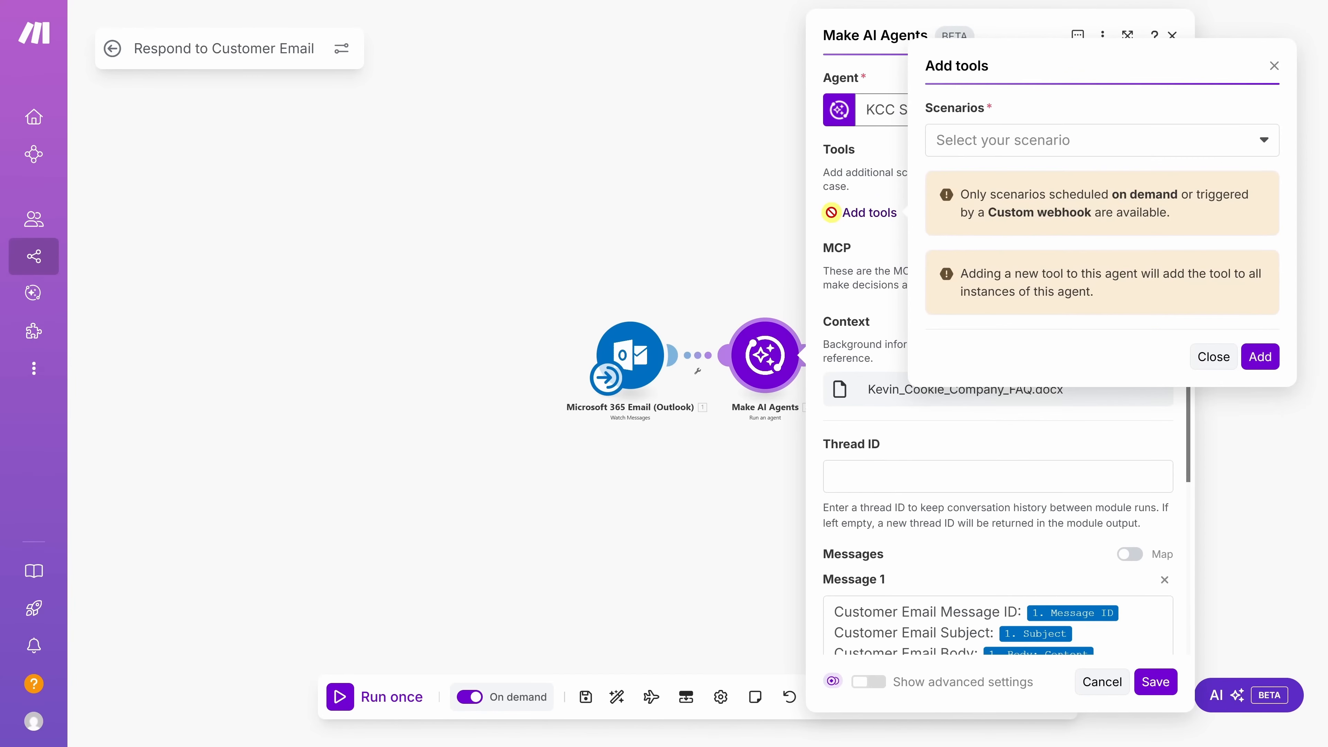
left_click(1067, 149)
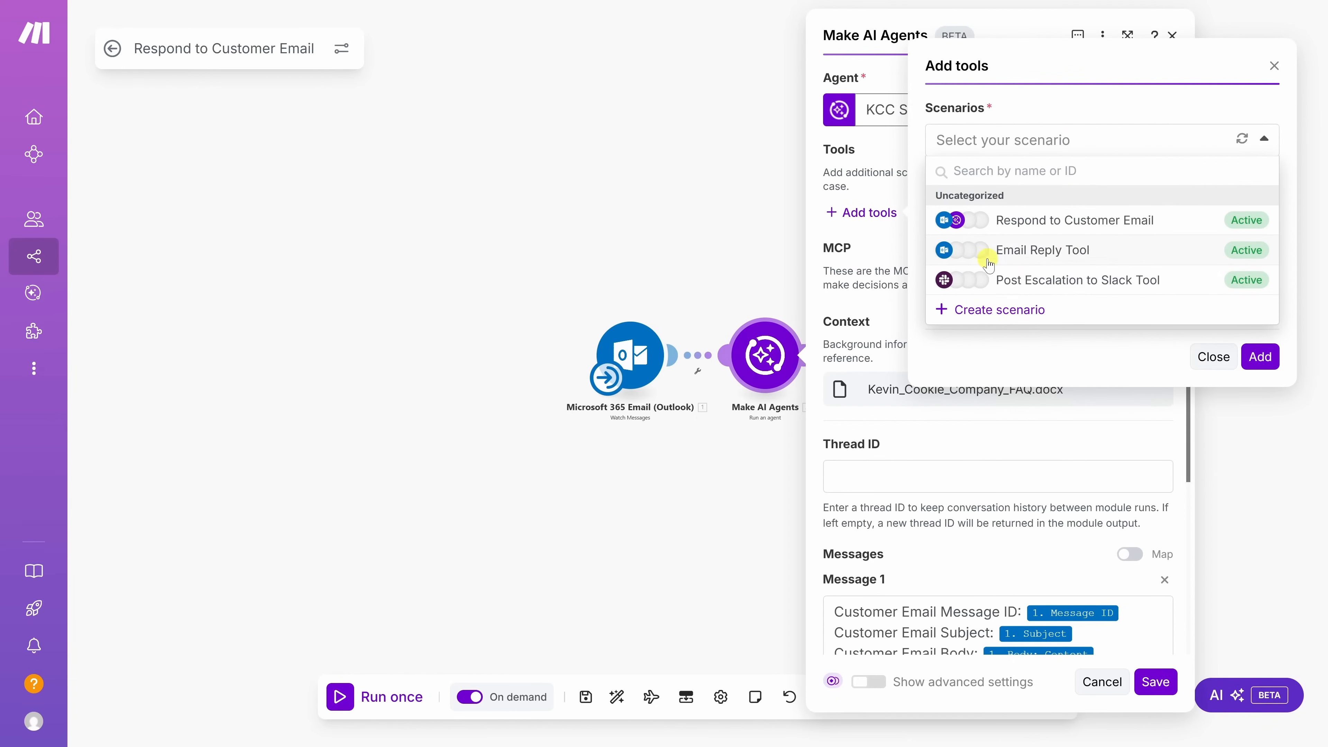
left_click(1090, 250)
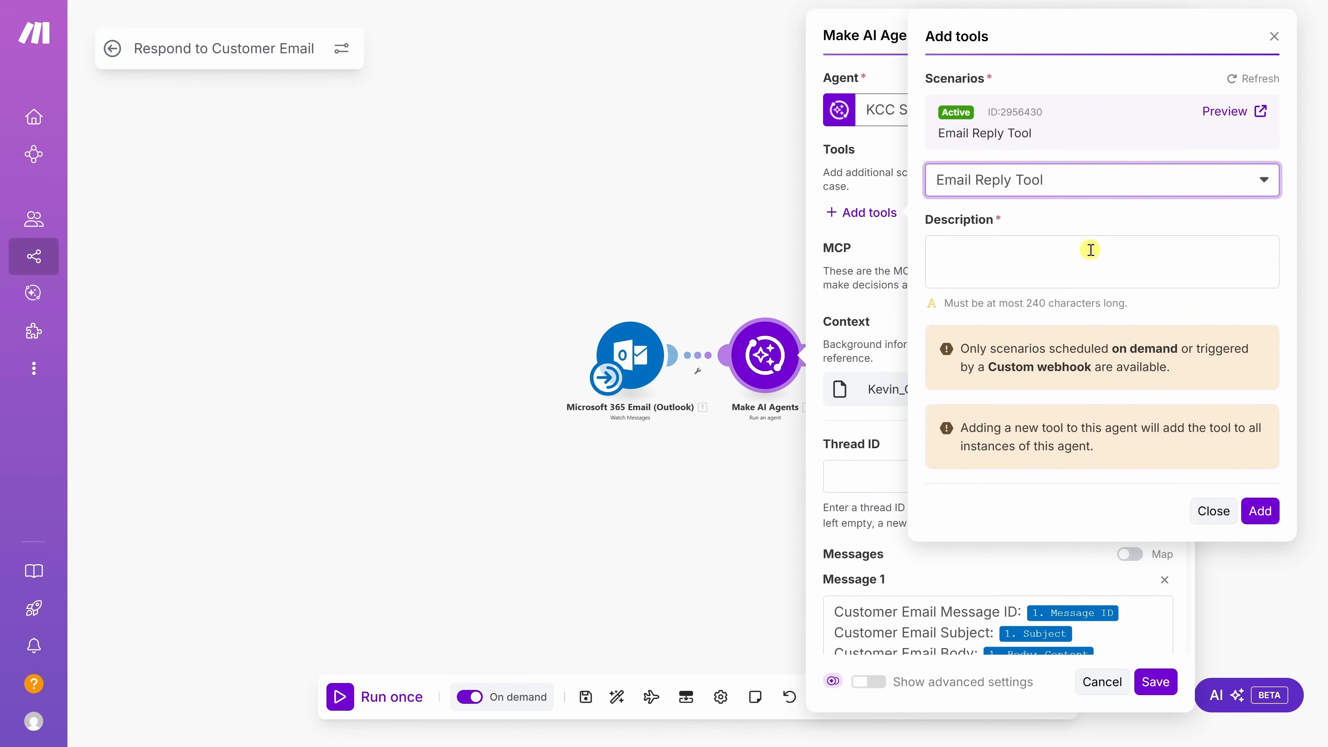
left_click(993, 248)
type("Send Email Reply: Sends a response back to the customer, tied to the original email, using the reply text generated by the agent.")
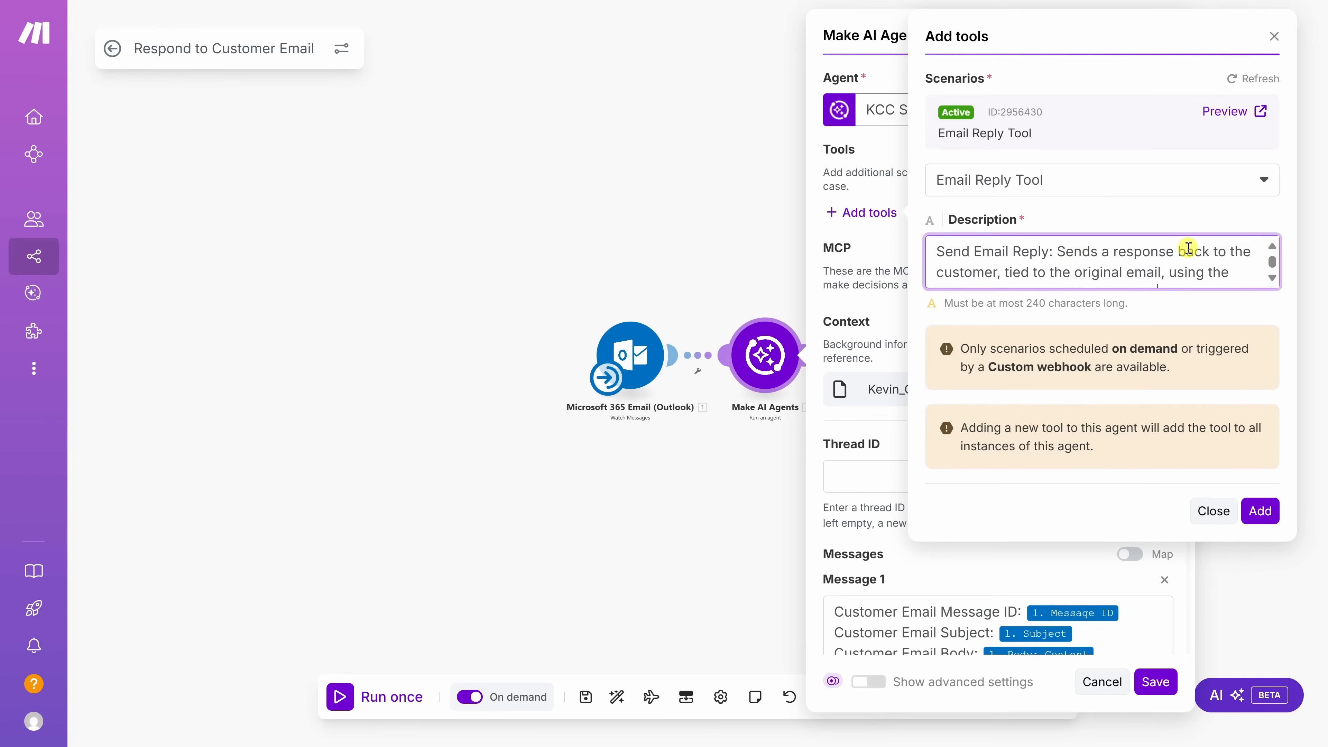
scroll(1171, 261, "down", 1)
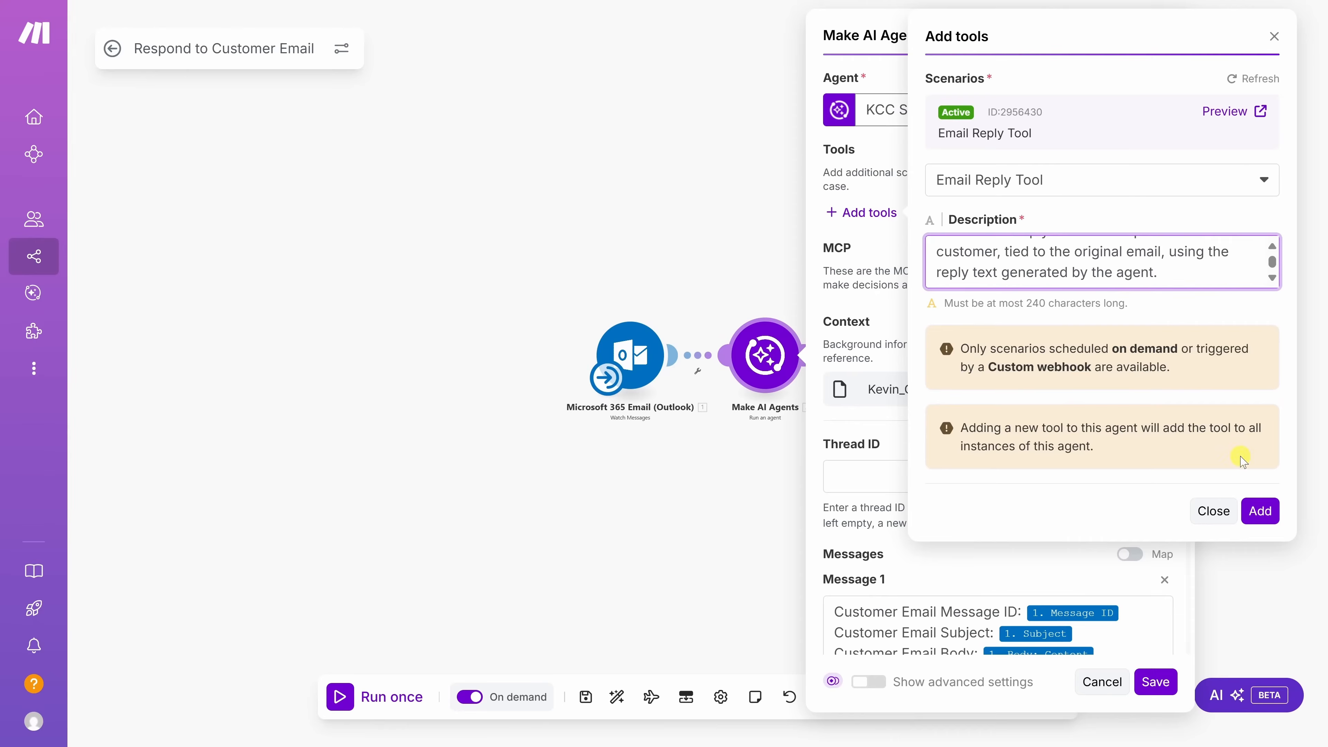
left_click(1259, 512)
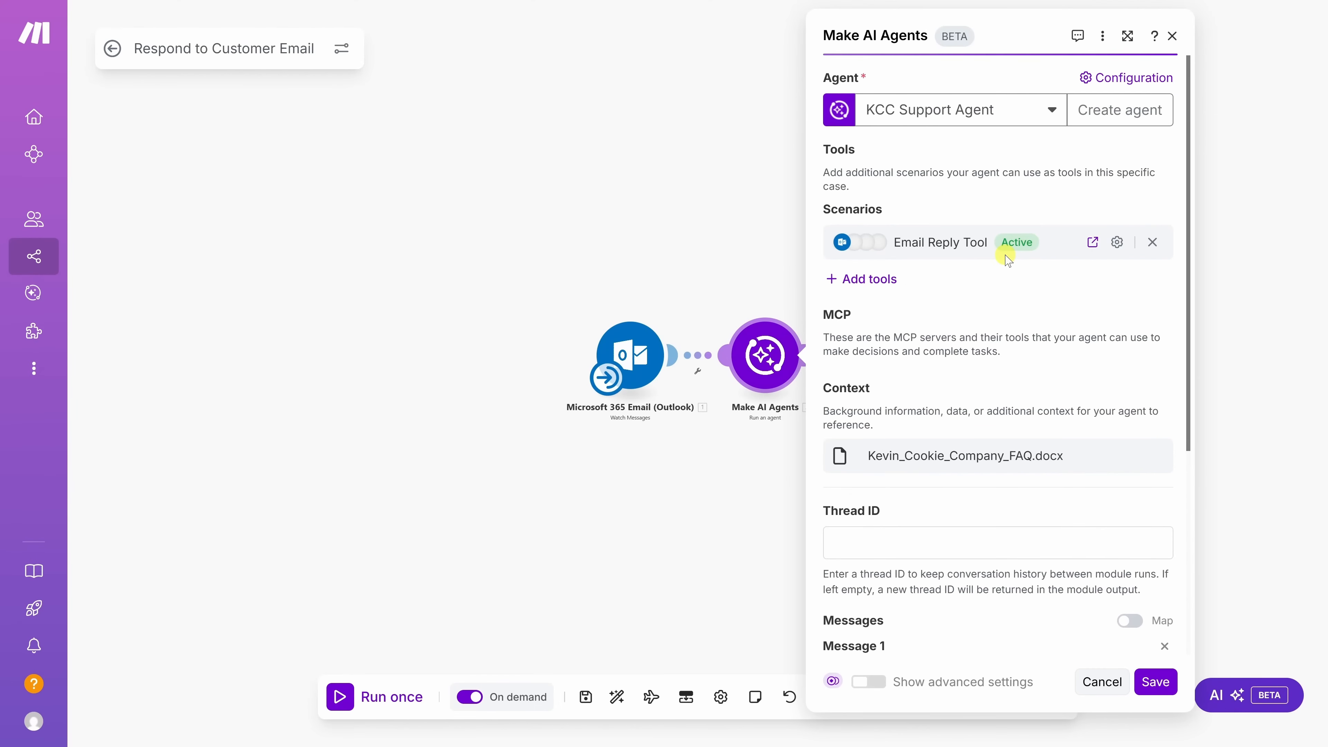
Add the Post Escalation to Slack Tool, described as "Post to Slack:" sharing customer email details in a channel so the team stays updated, and save the scenario
left_click(835, 279)
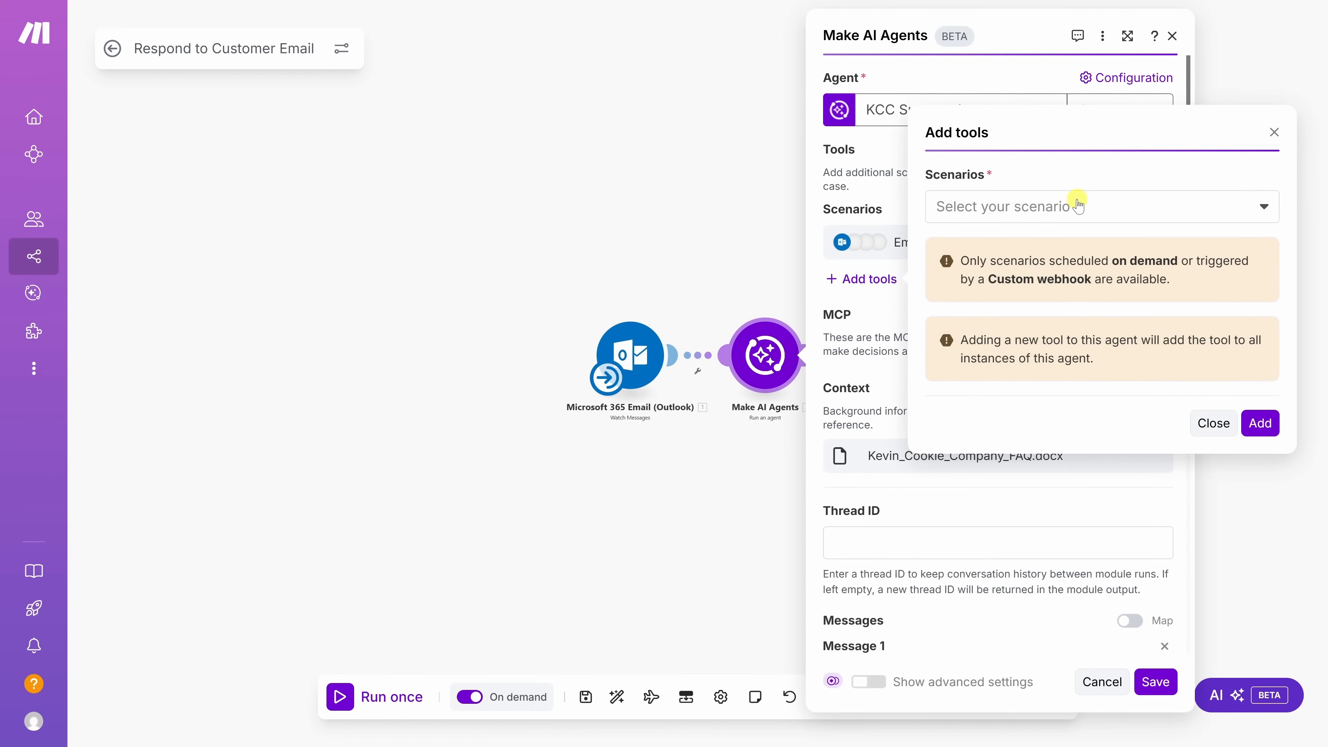
left_click(1077, 205)
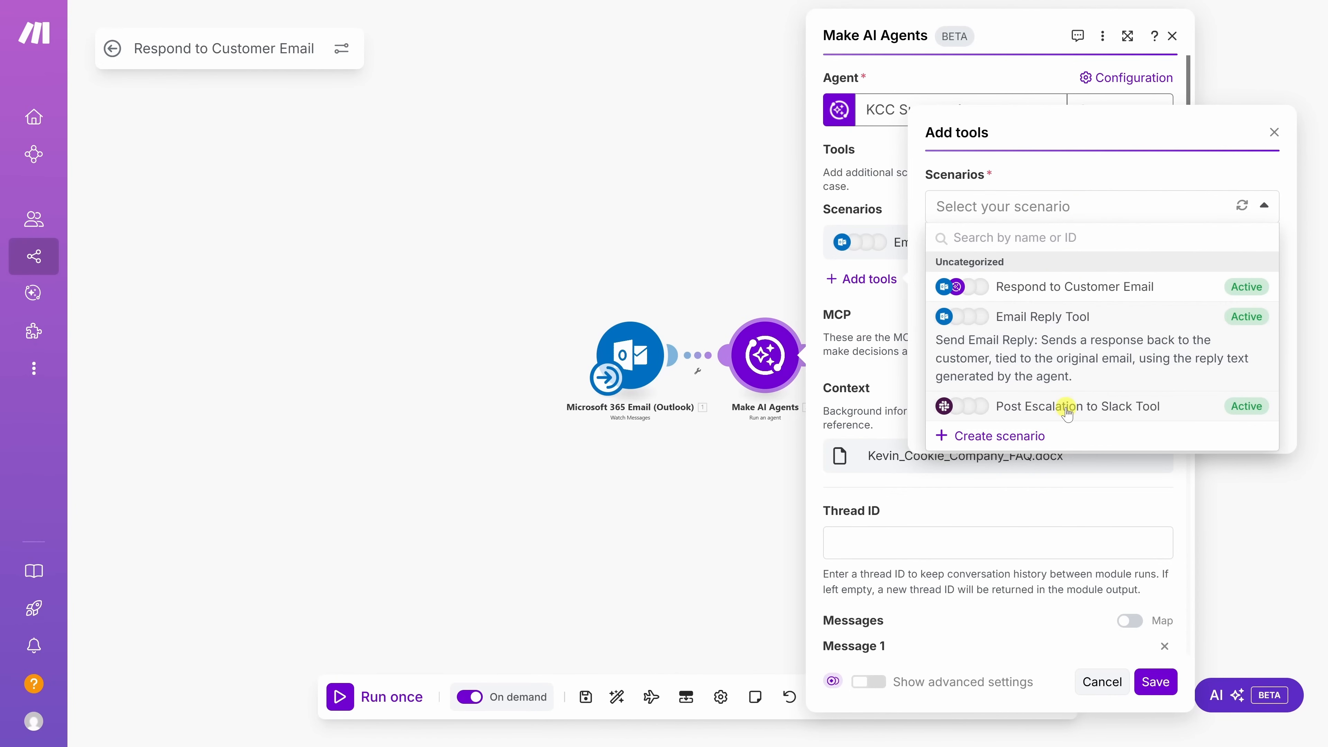
left_click(1053, 408)
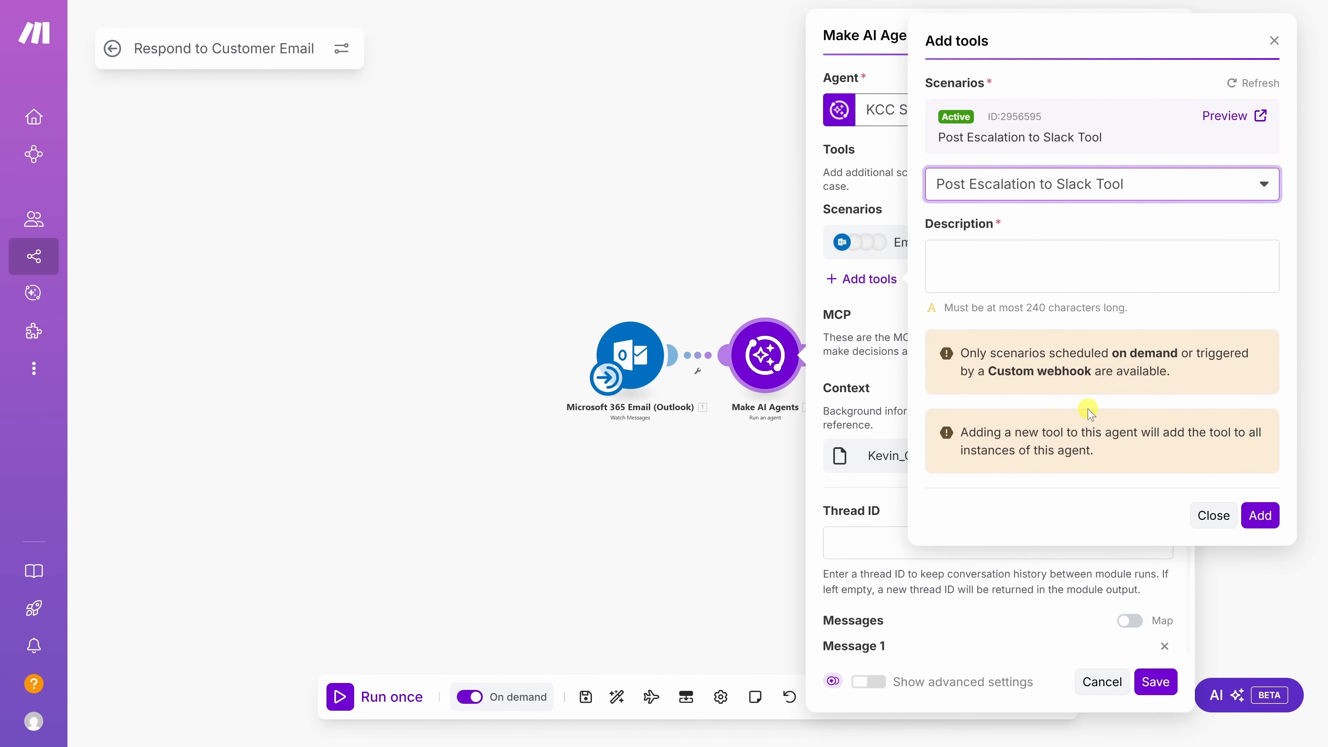
left_click(990, 269)
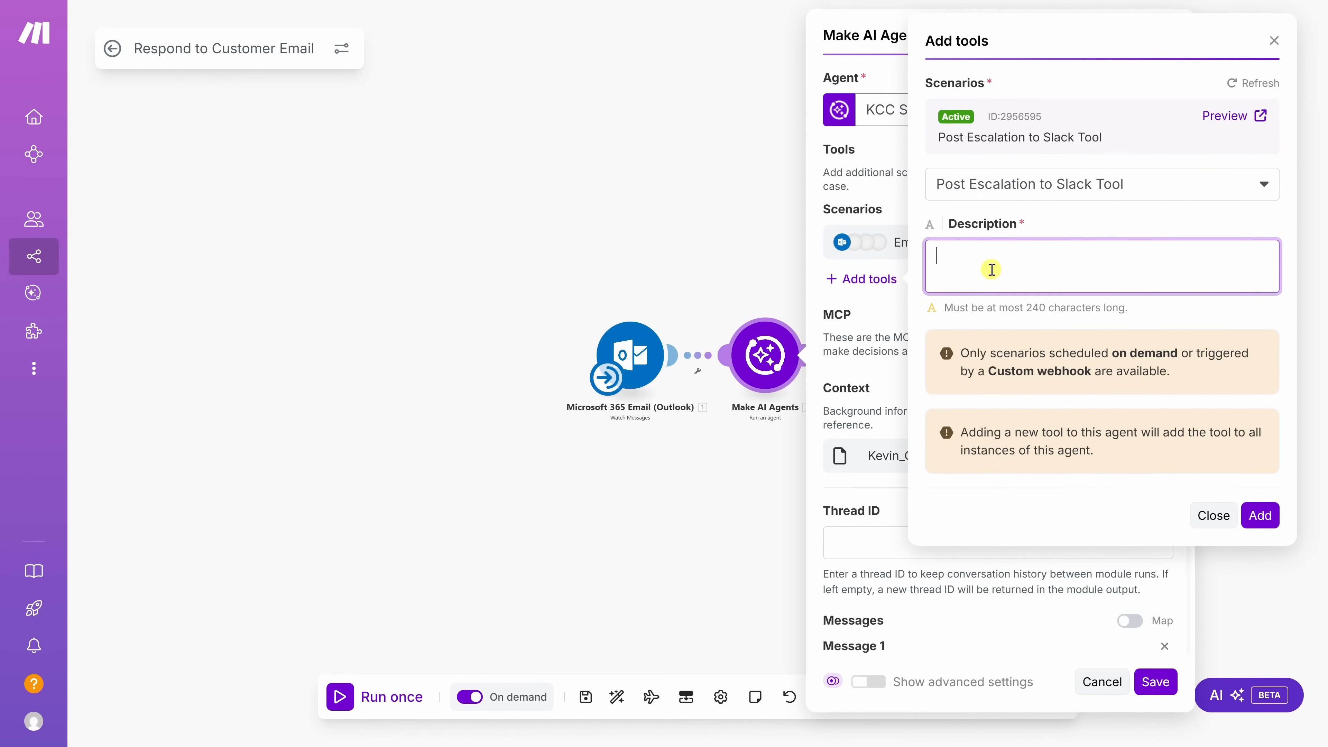
type("Post to Slack: Shares customer email details in a Slack channel so the team stays updated on new messages or escalations.")
scroll(992, 270, "up", 1)
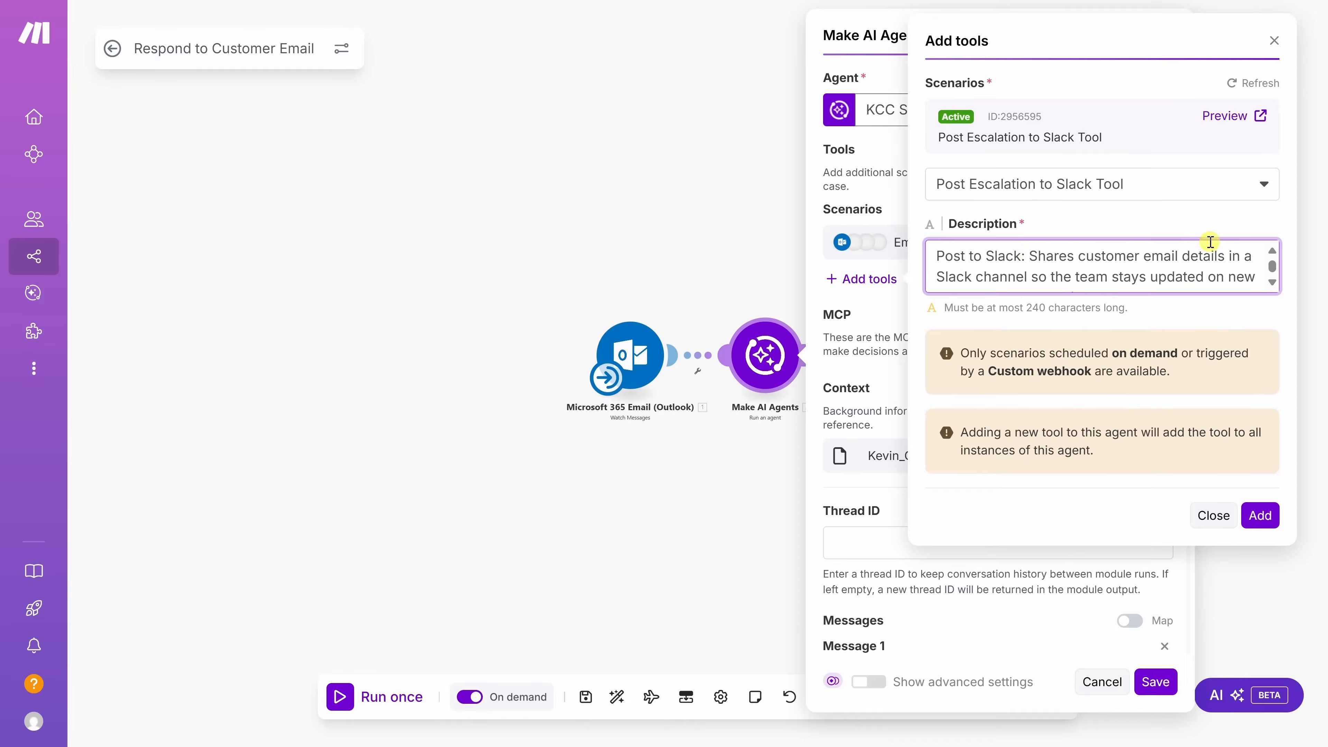
scroll(1218, 263, "down", 1)
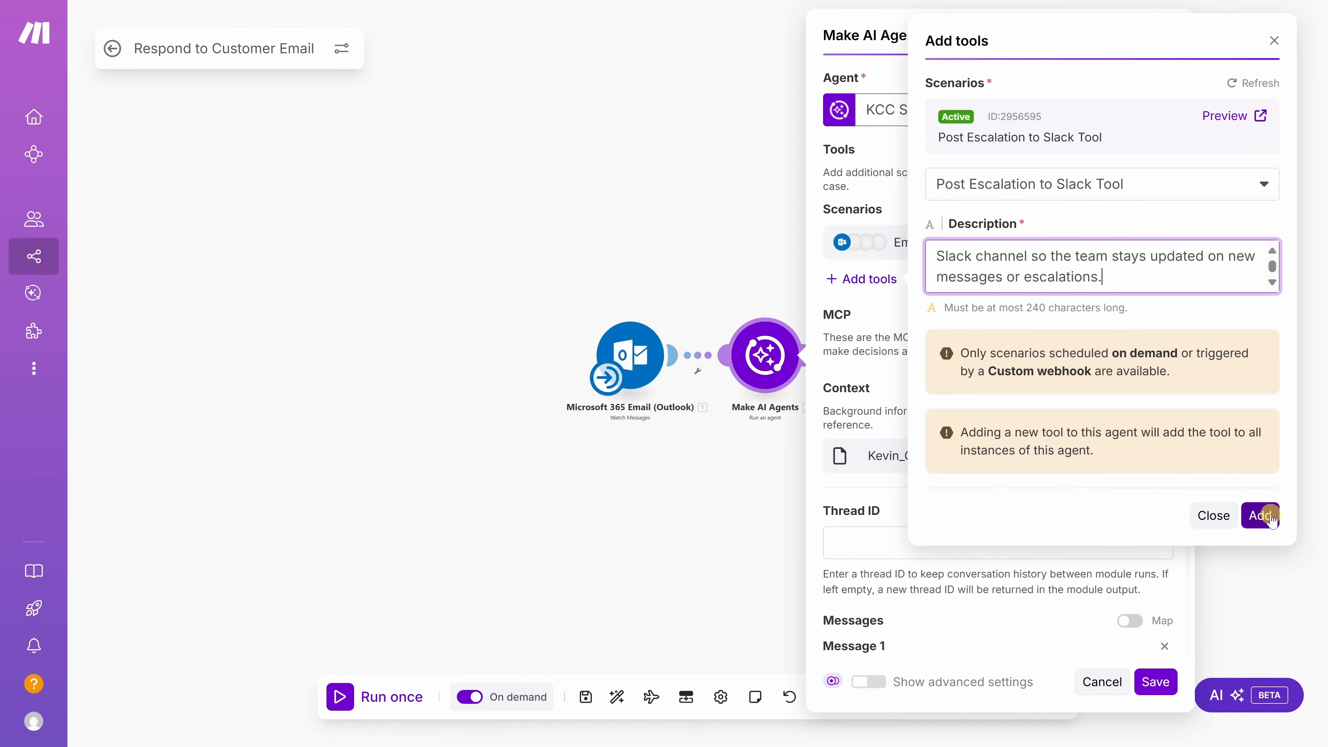
left_click(1260, 515)
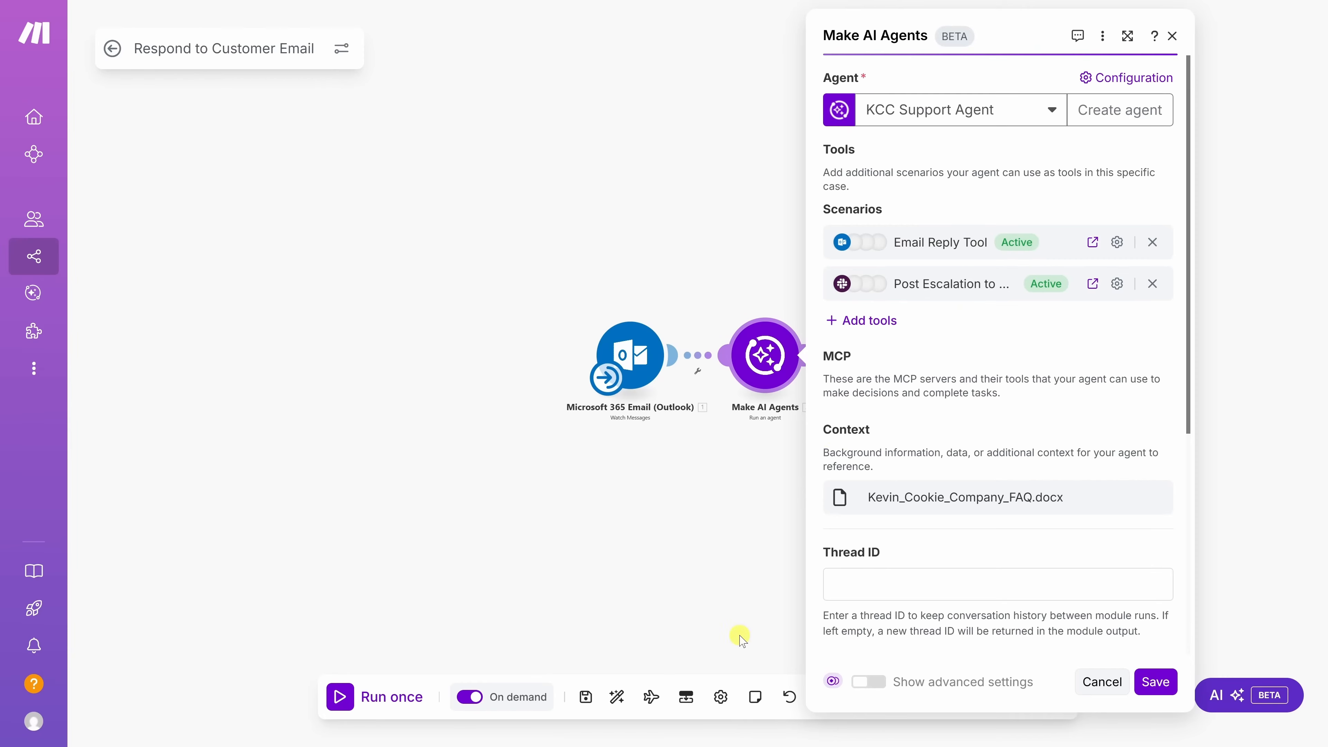
left_click(586, 697)
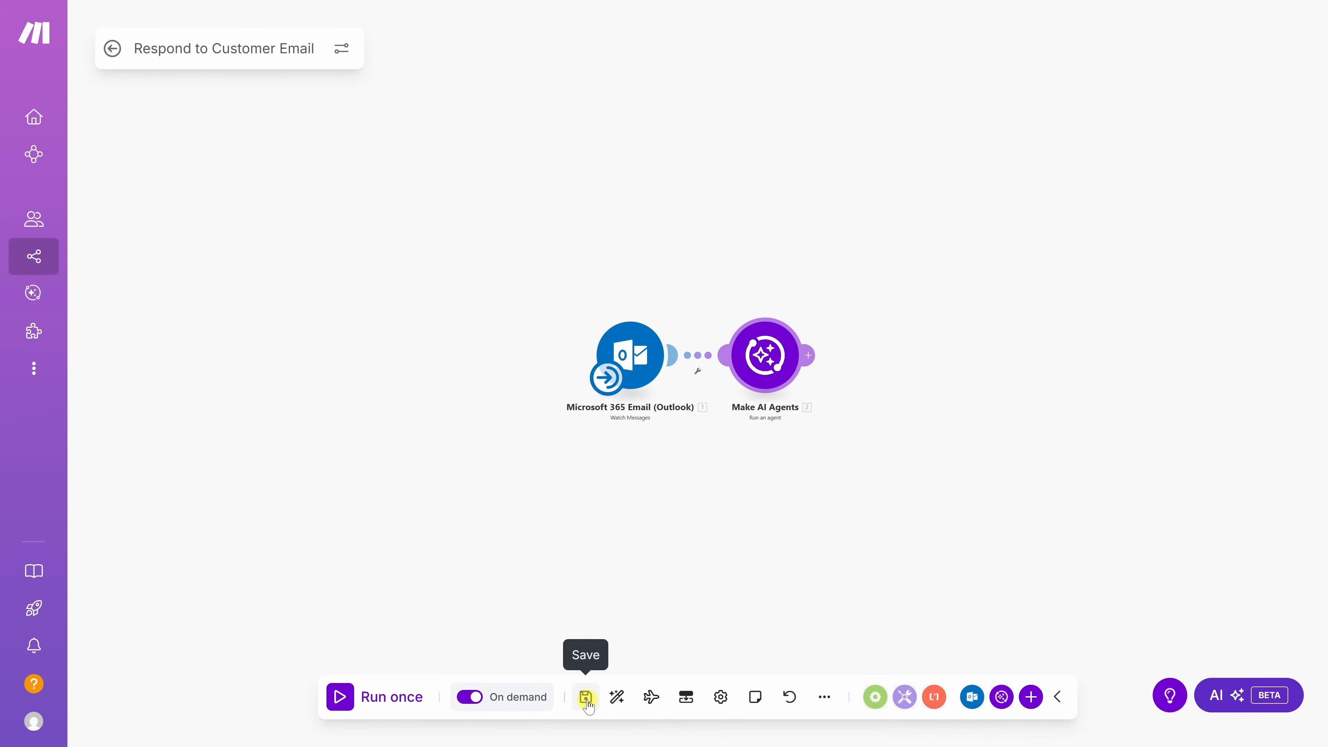